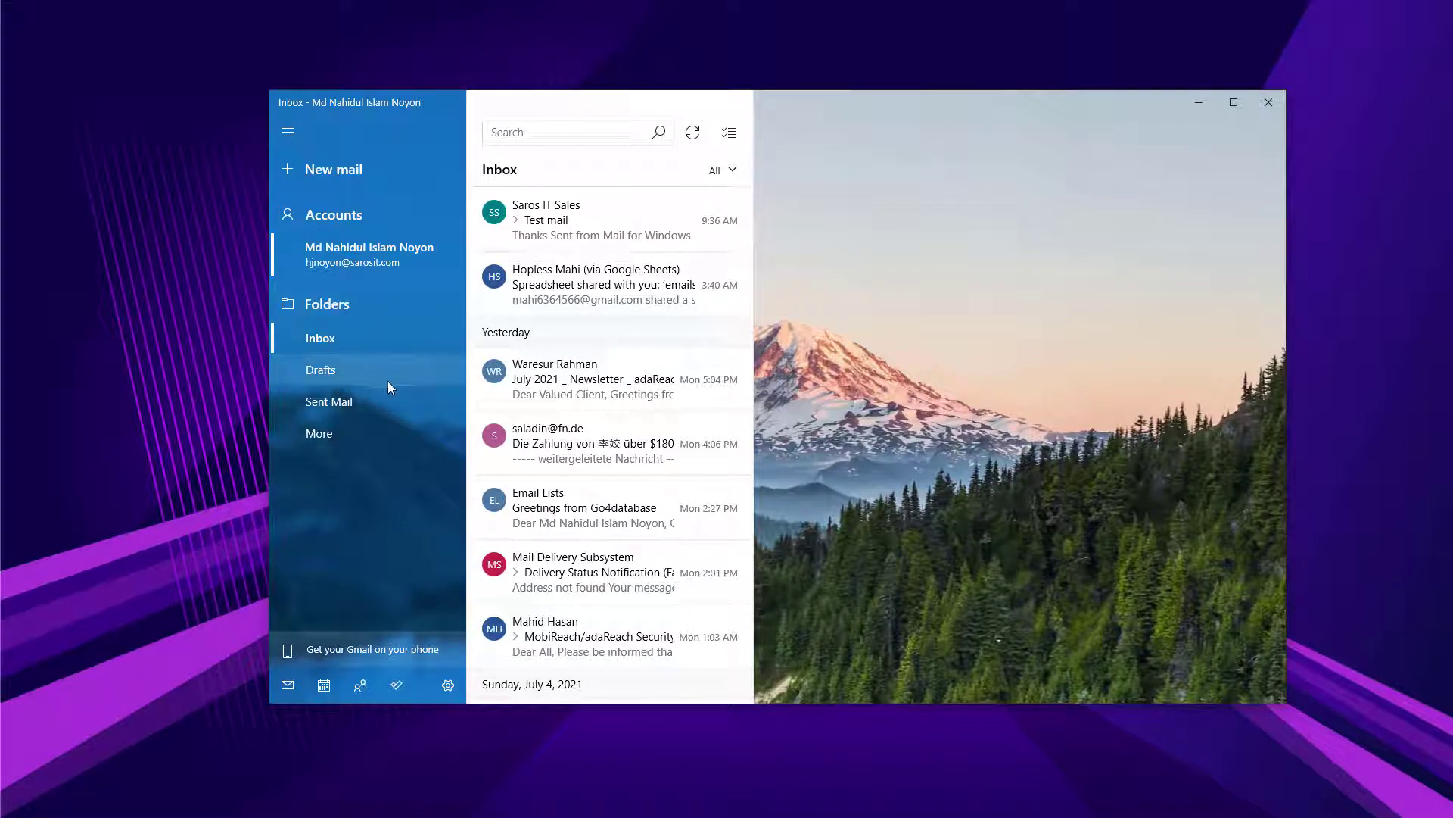
# From Settings > Manage accounts, add a new account and choose Google as its type.
pyautogui.click(448, 685)
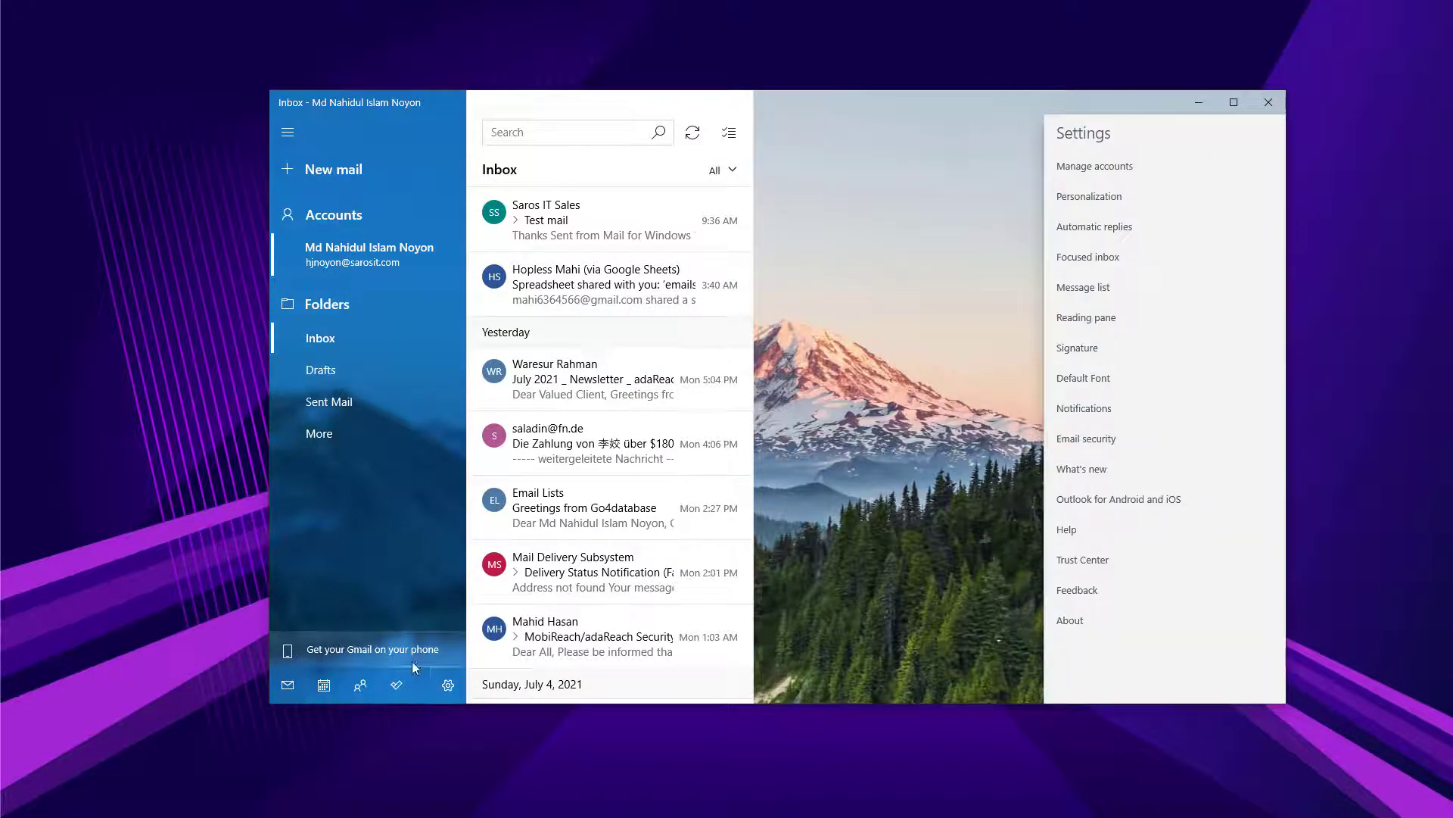
pyautogui.click(1088, 167)
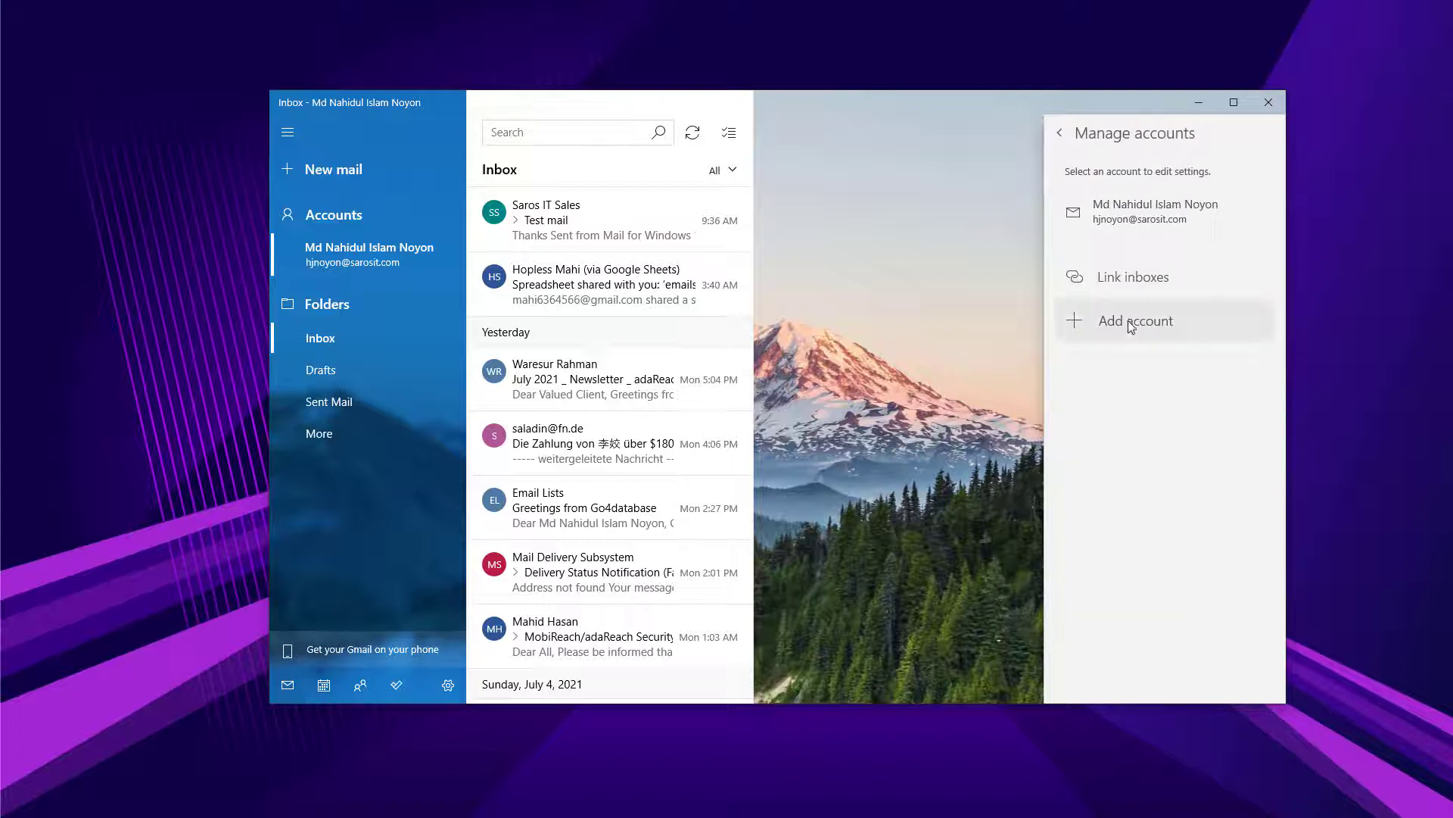
pyautogui.click(1131, 324)
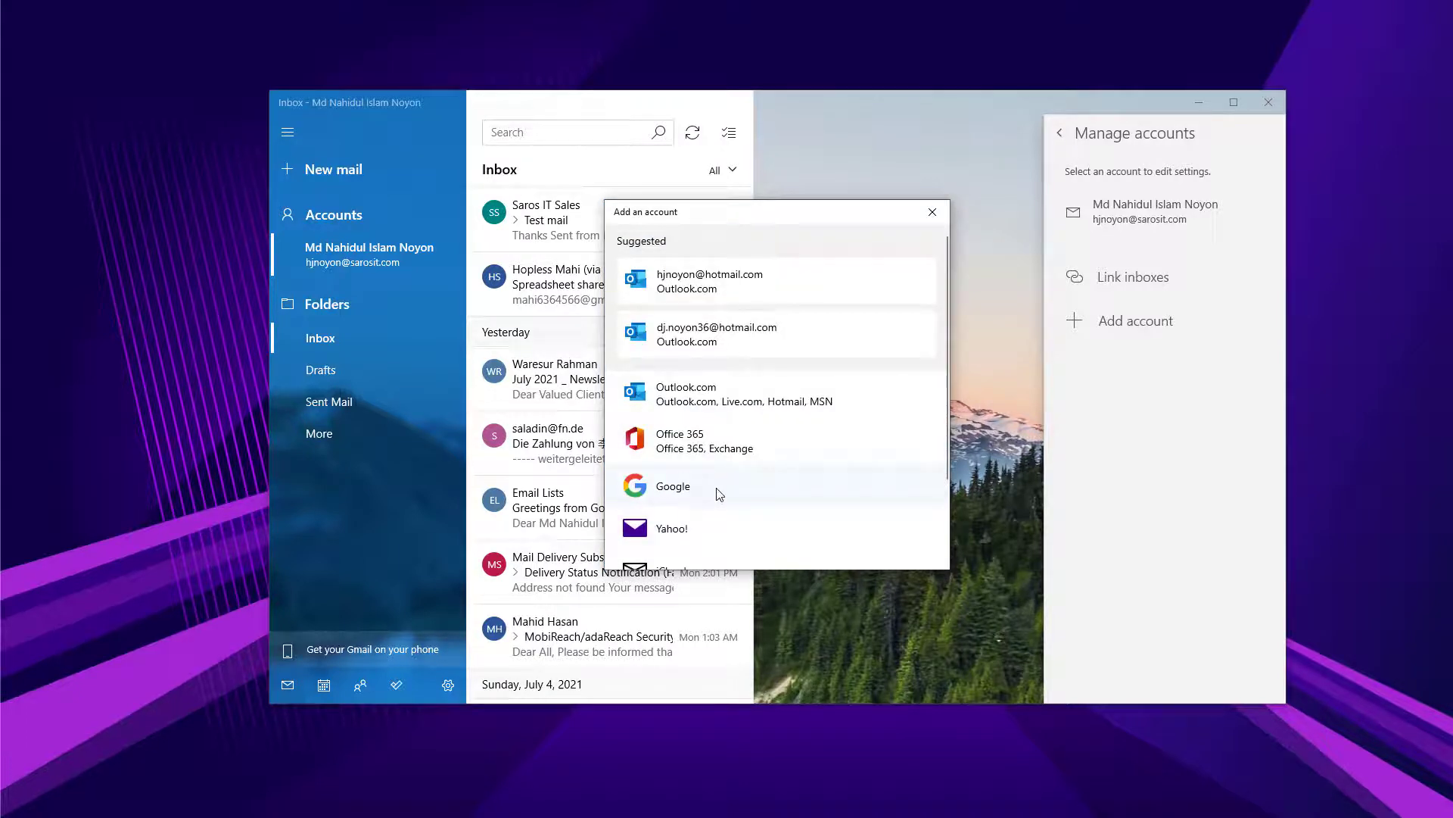
pyautogui.click(695, 496)
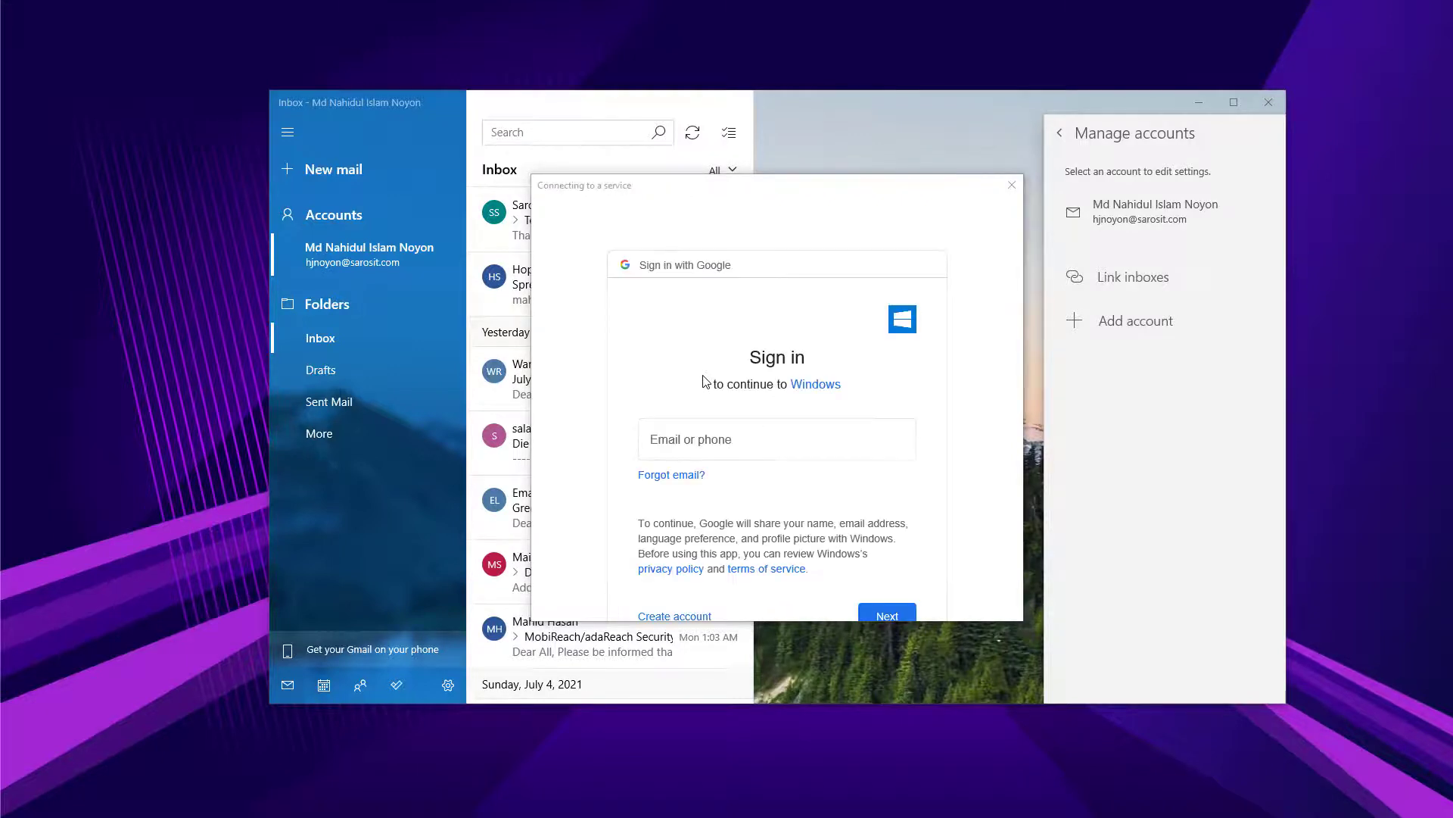
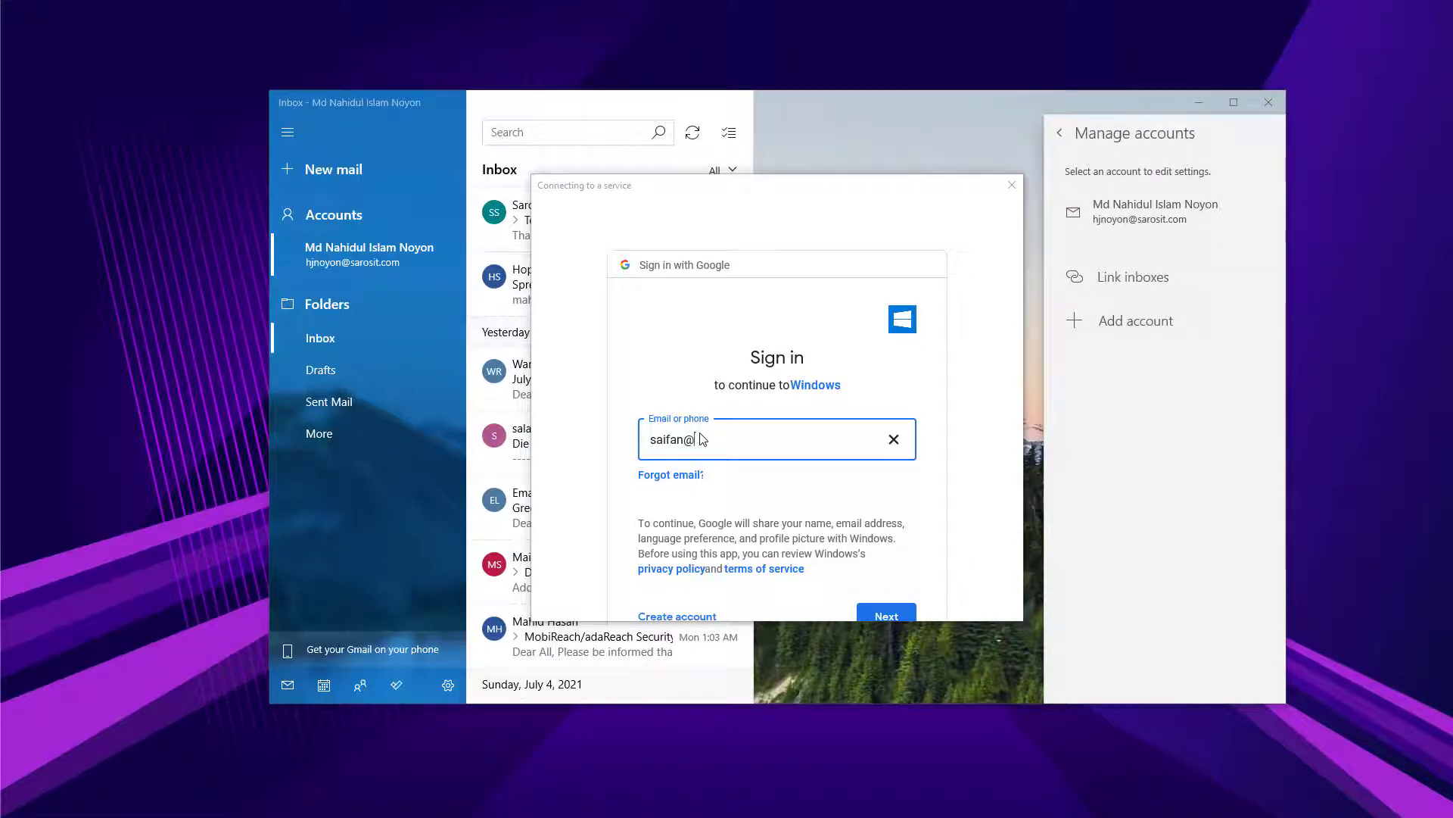
# Sign in with the second account's Google email address and its password.
pyautogui.press('Return')
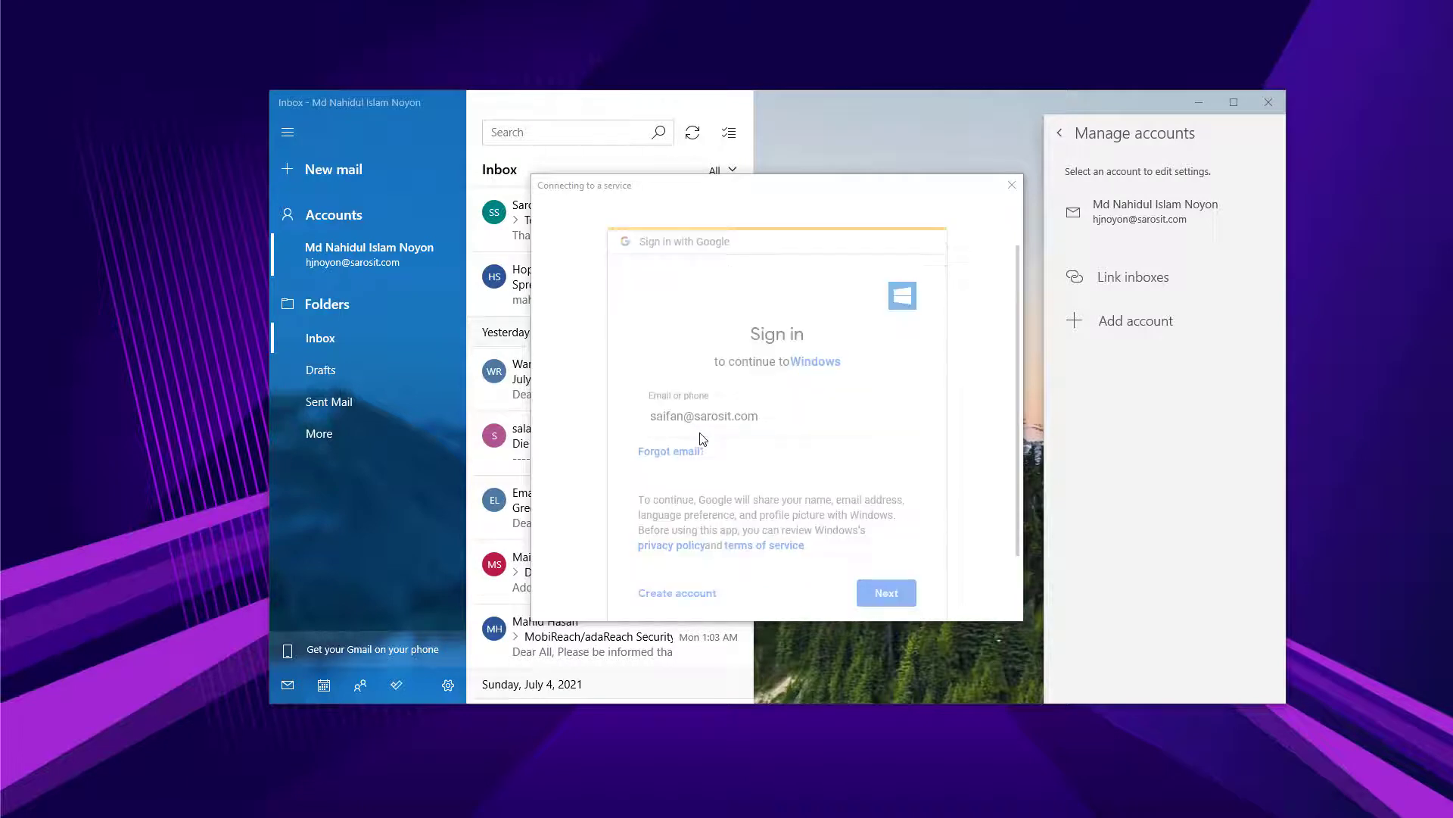
pyautogui.write('*********')
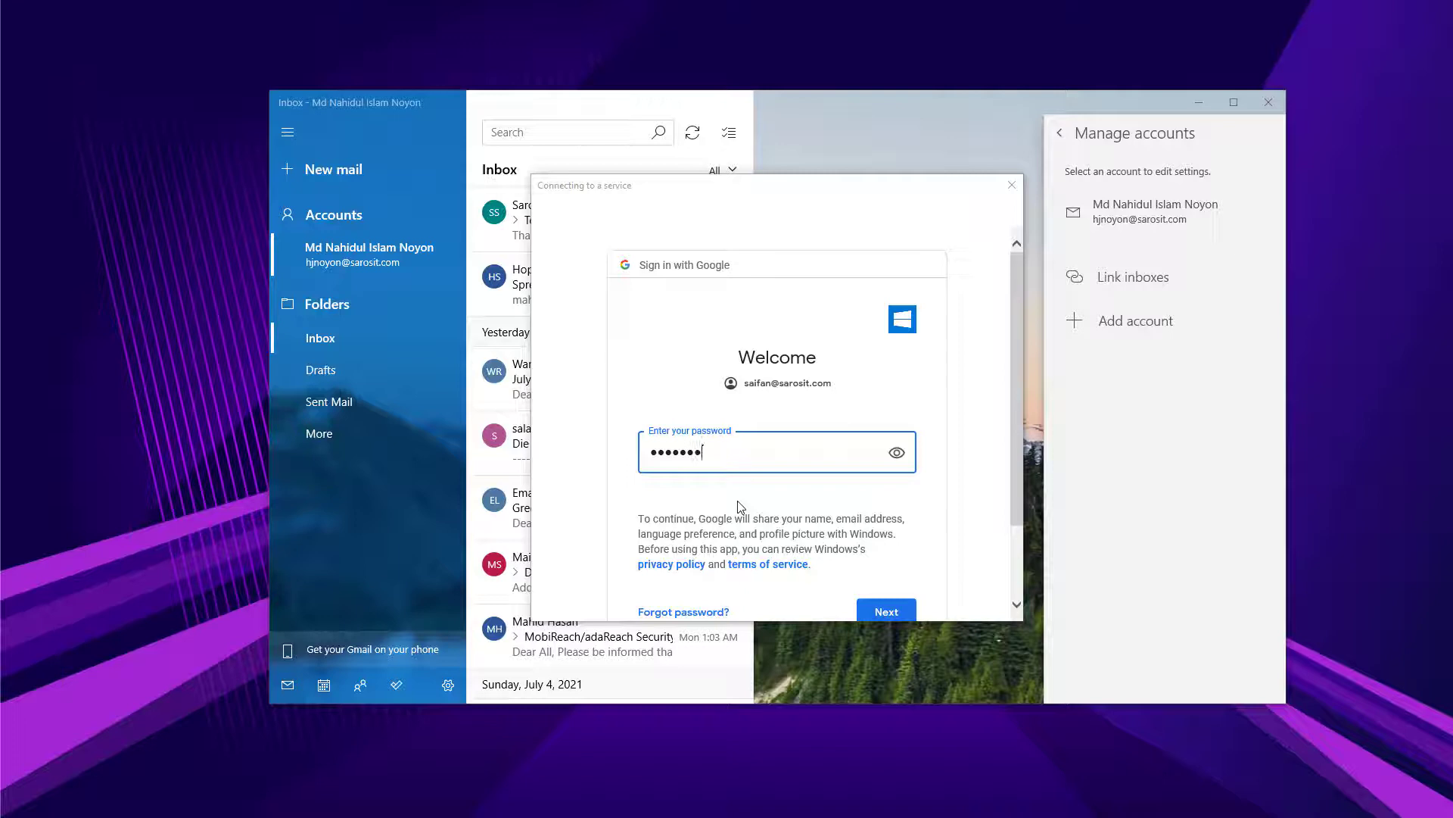
pyautogui.press('Return')
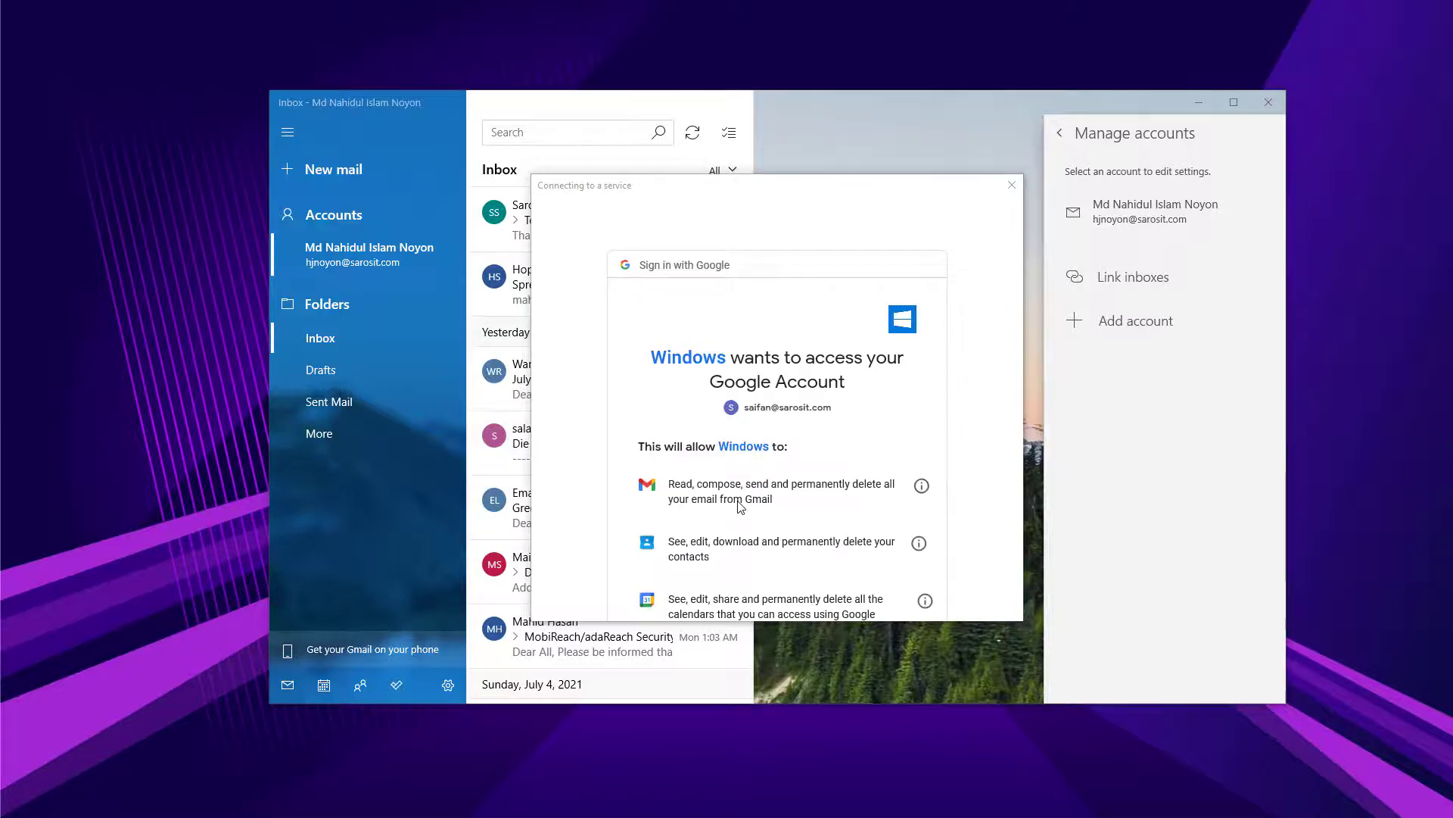
# Review the permissions page and allow Windows to access the Google account.
pyautogui.scroll(-3, 746, 455)
pyautogui.scroll(5, 747, 455)
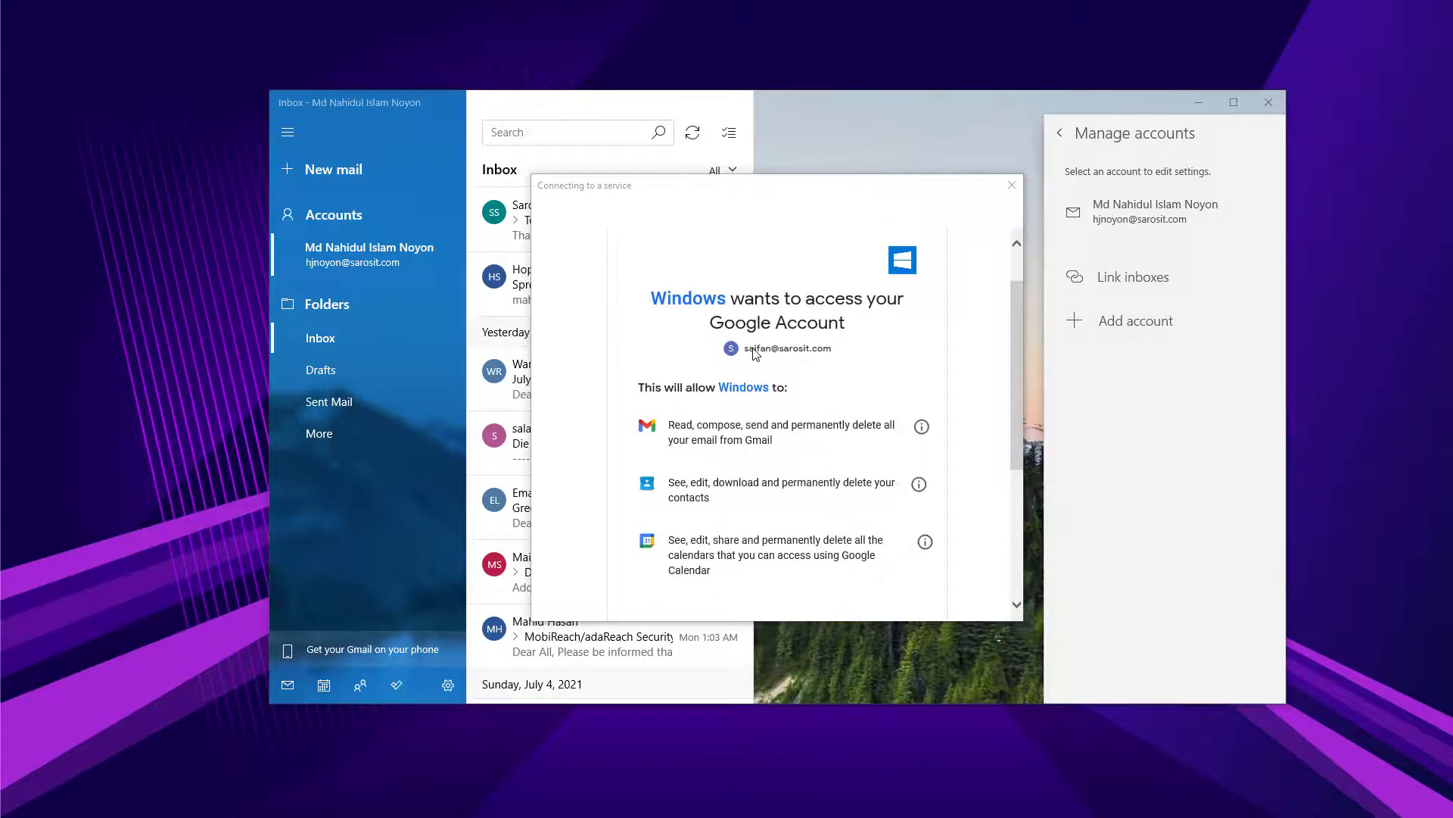
pyautogui.scroll(-5, 761, 375)
pyautogui.click(878, 541)
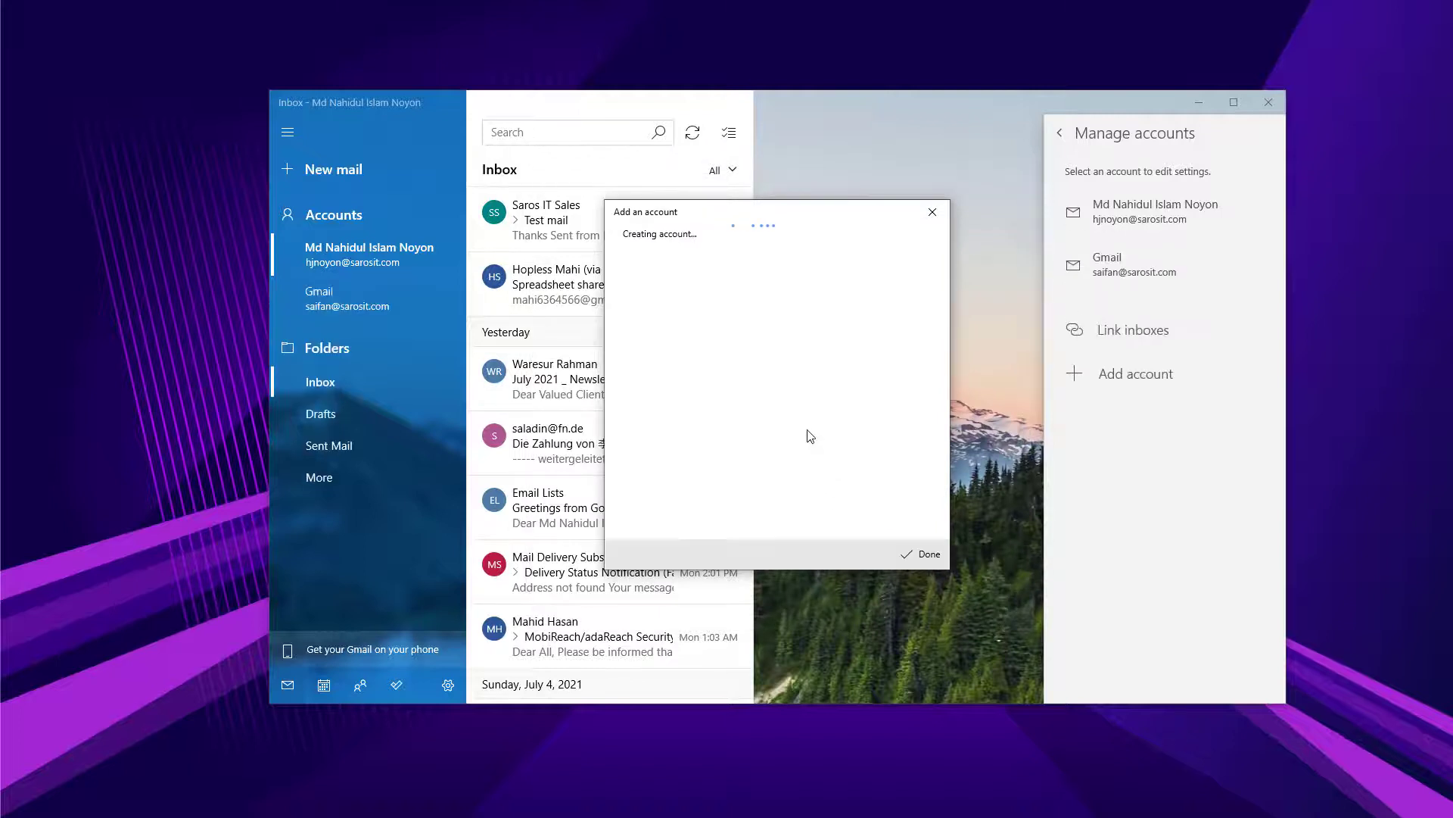
# Replace the new Gmail account's name with its owner's name in Account settings, save, and open its inbox.
pyautogui.click(923, 558)
pyautogui.click(364, 307)
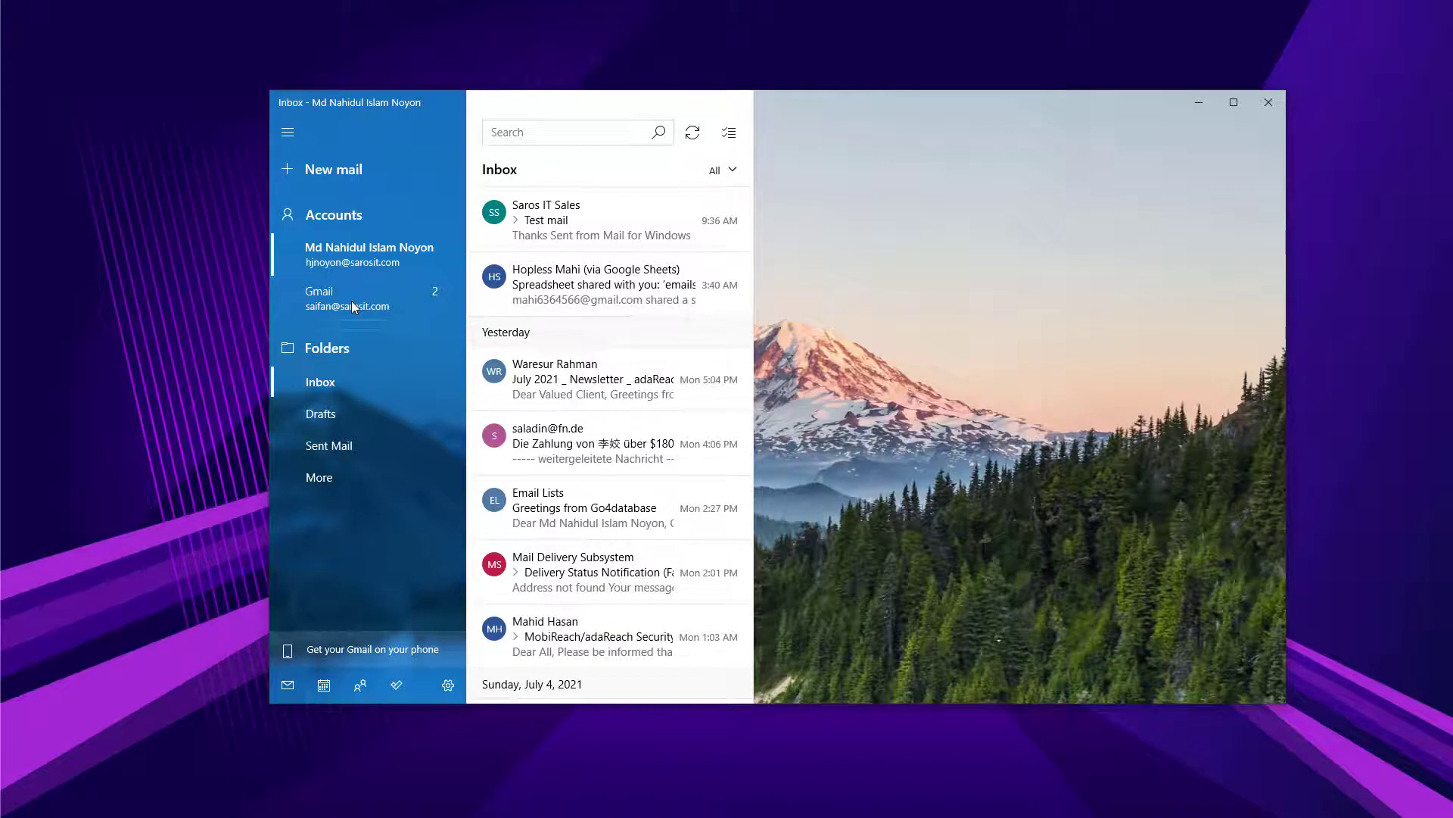
pyautogui.rightClick(351, 301)
pyautogui.click(388, 287)
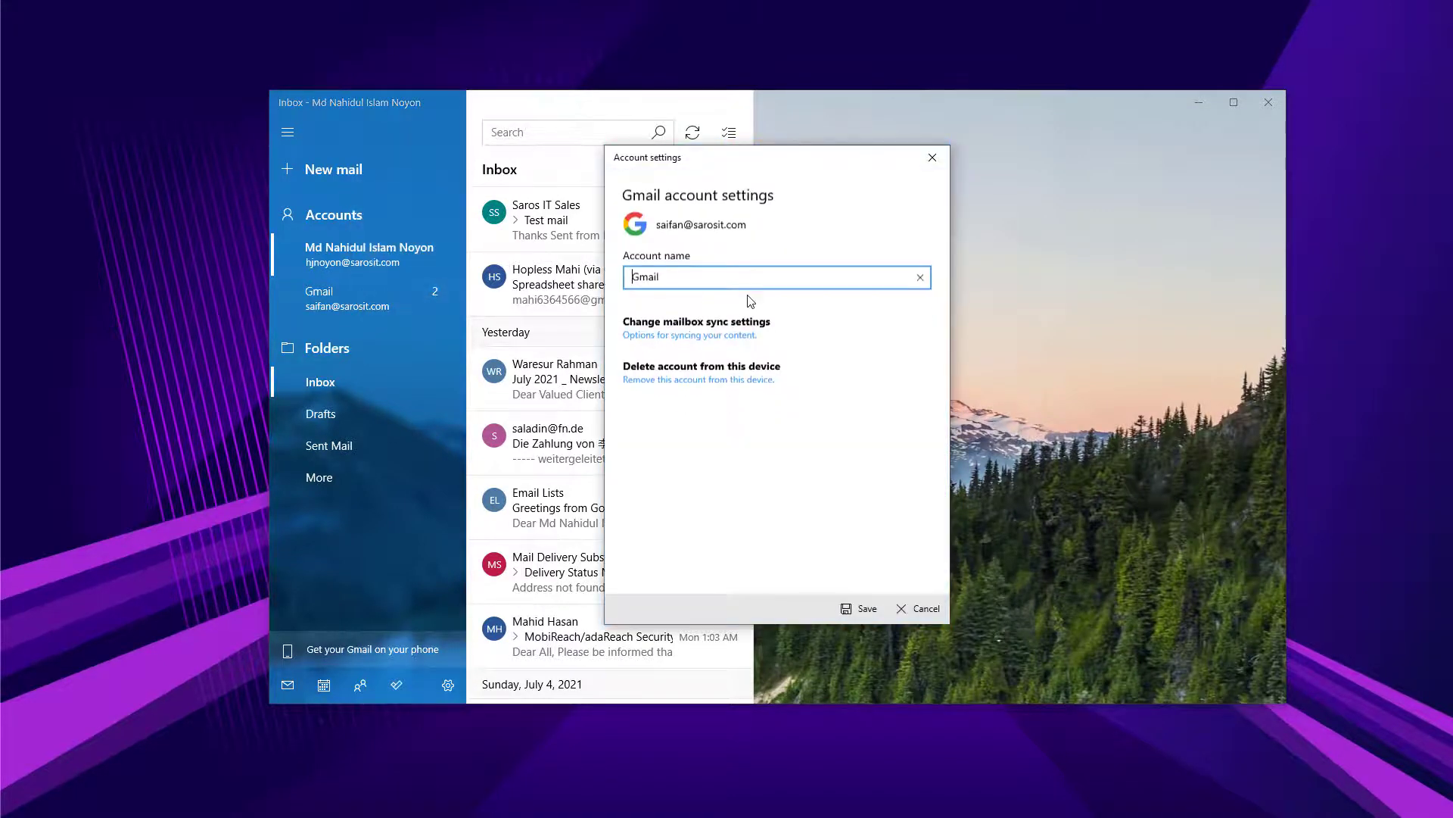
pyautogui.hotkey('ctrl', 'a')
pyautogui.write('Saifan')
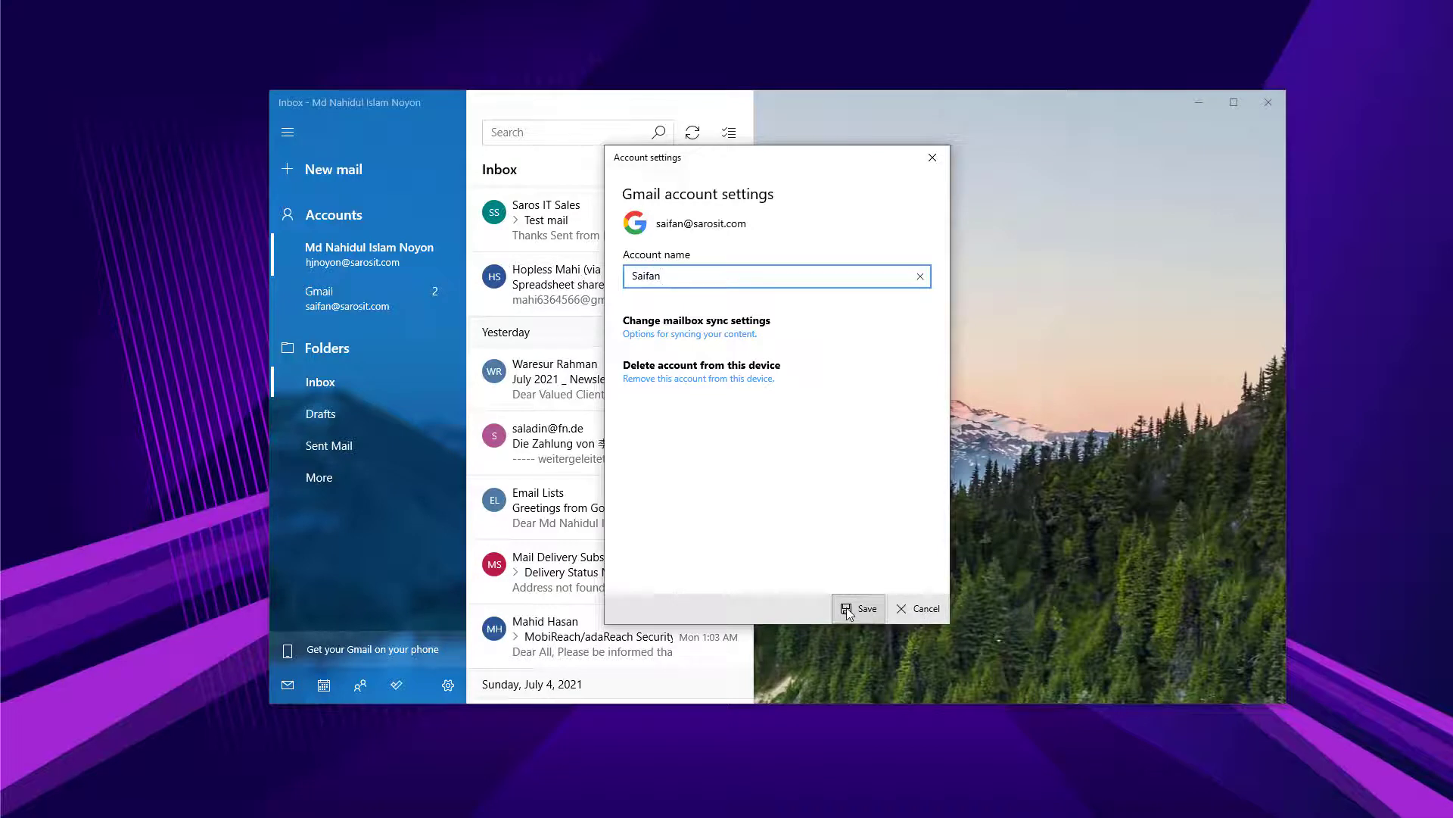
pyautogui.click(862, 608)
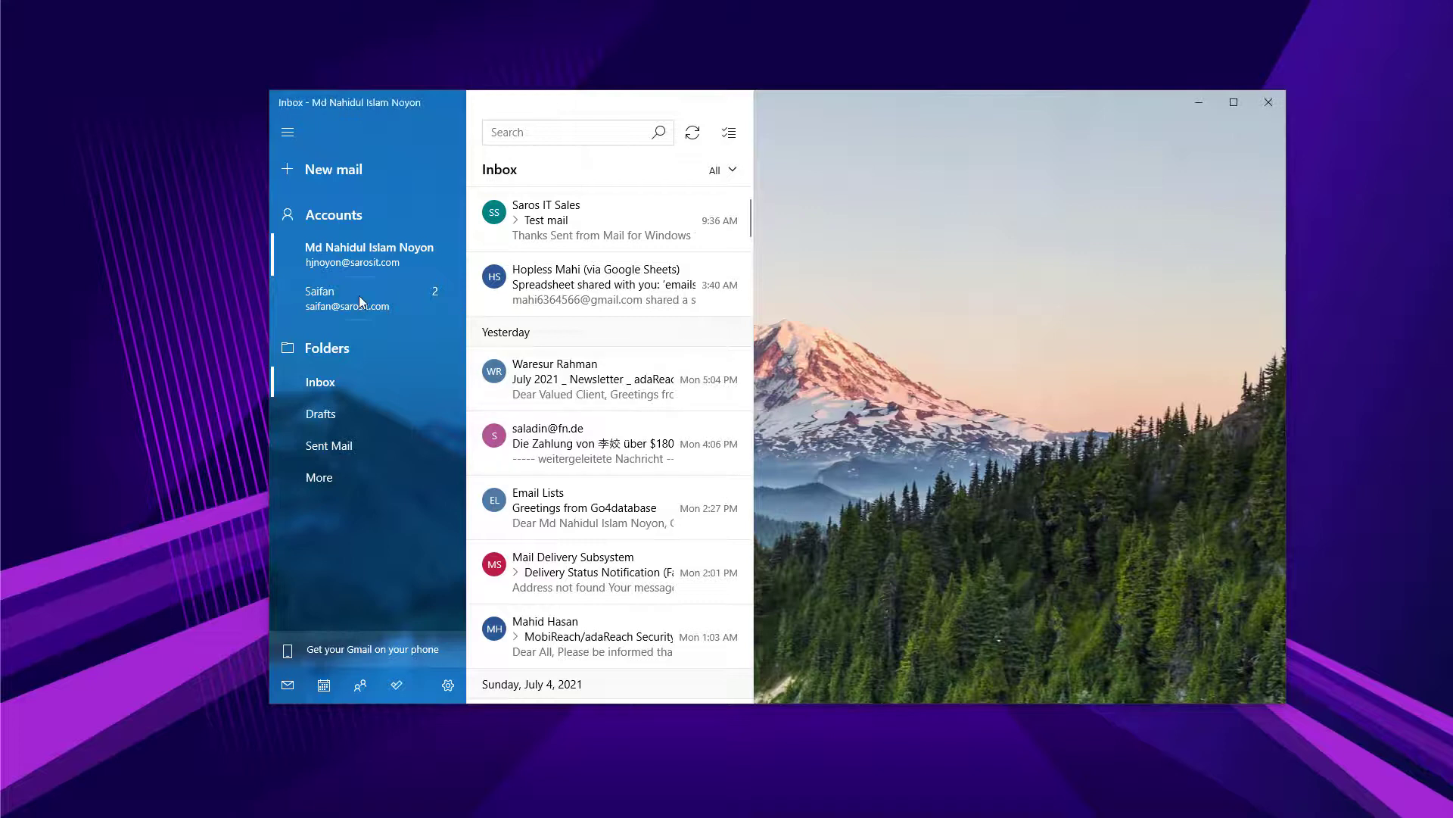
pyautogui.click(359, 295)
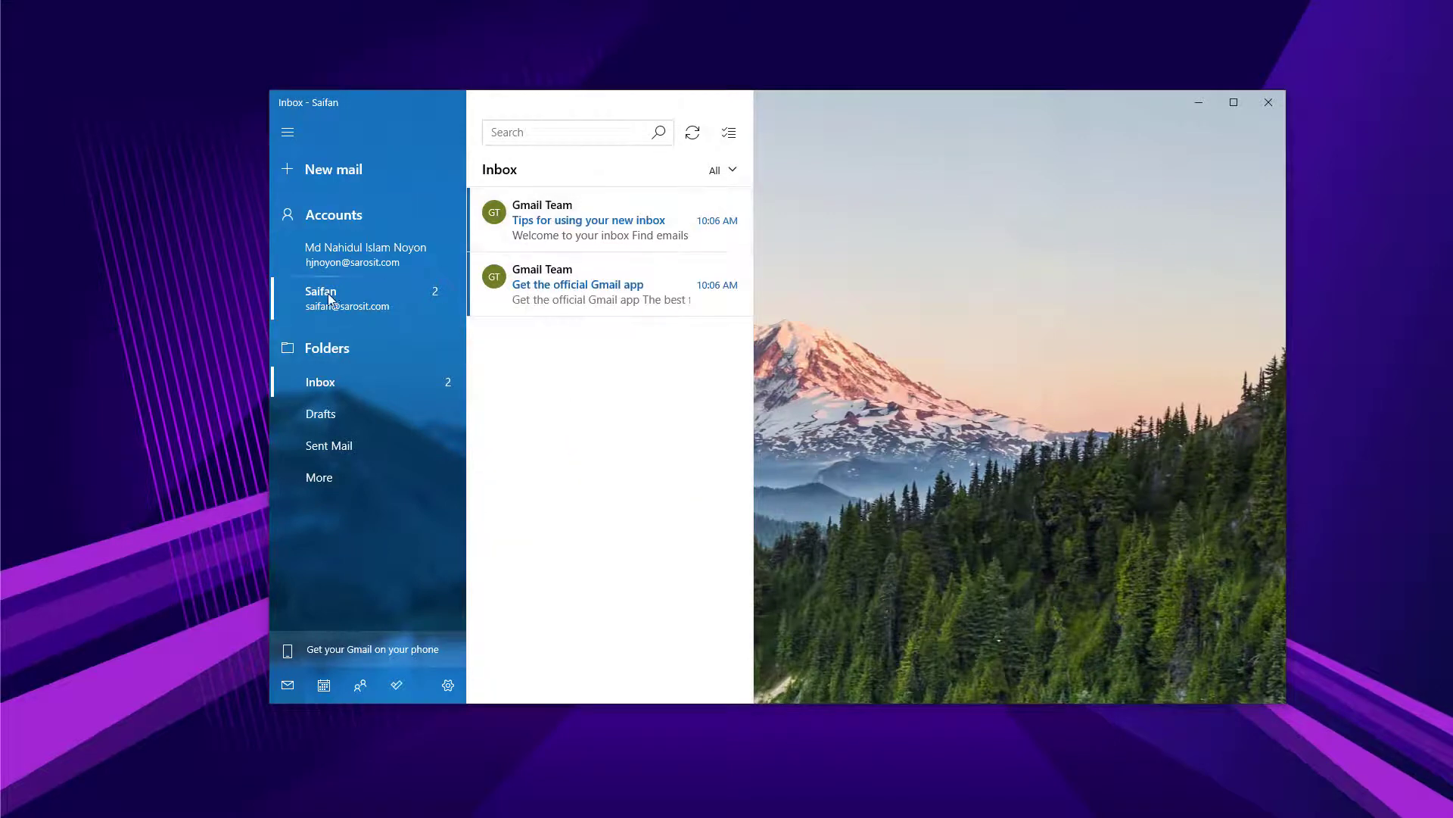
# Send a new email to the work-address contact with a short test subject and body.
pyautogui.click(378, 169)
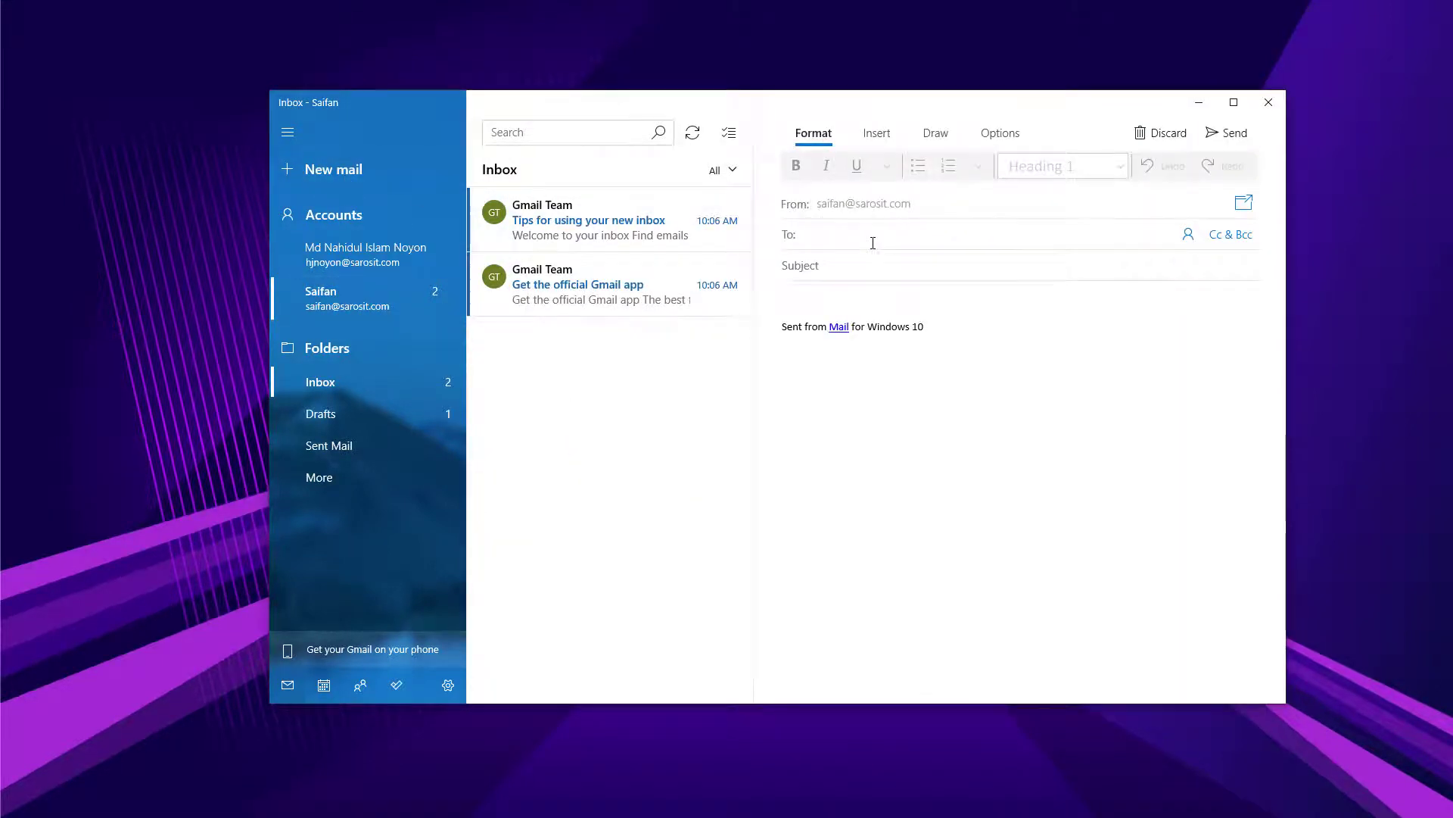
pyautogui.write('hj')
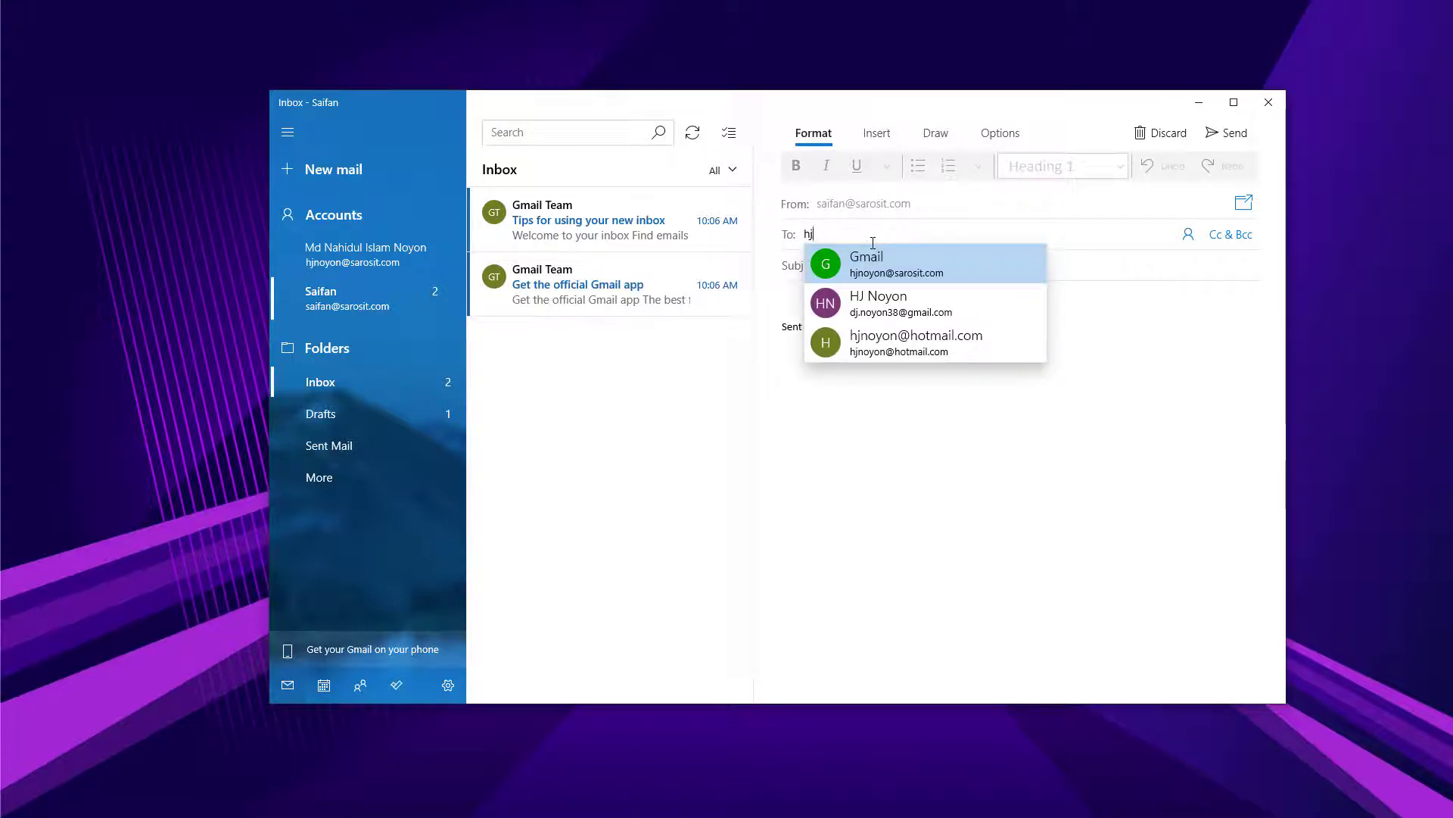
pyautogui.write('noyon')
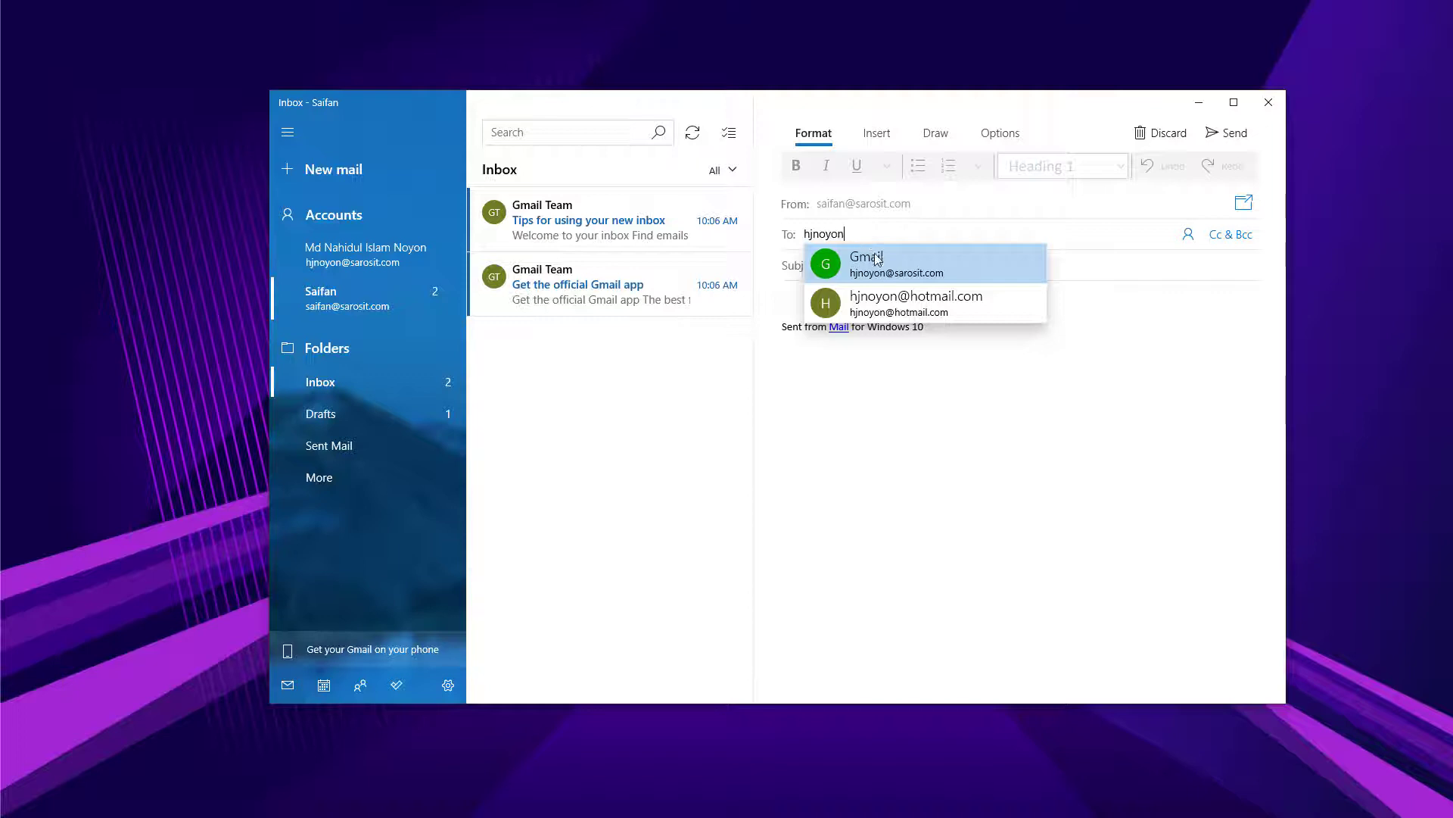
pyautogui.click(876, 261)
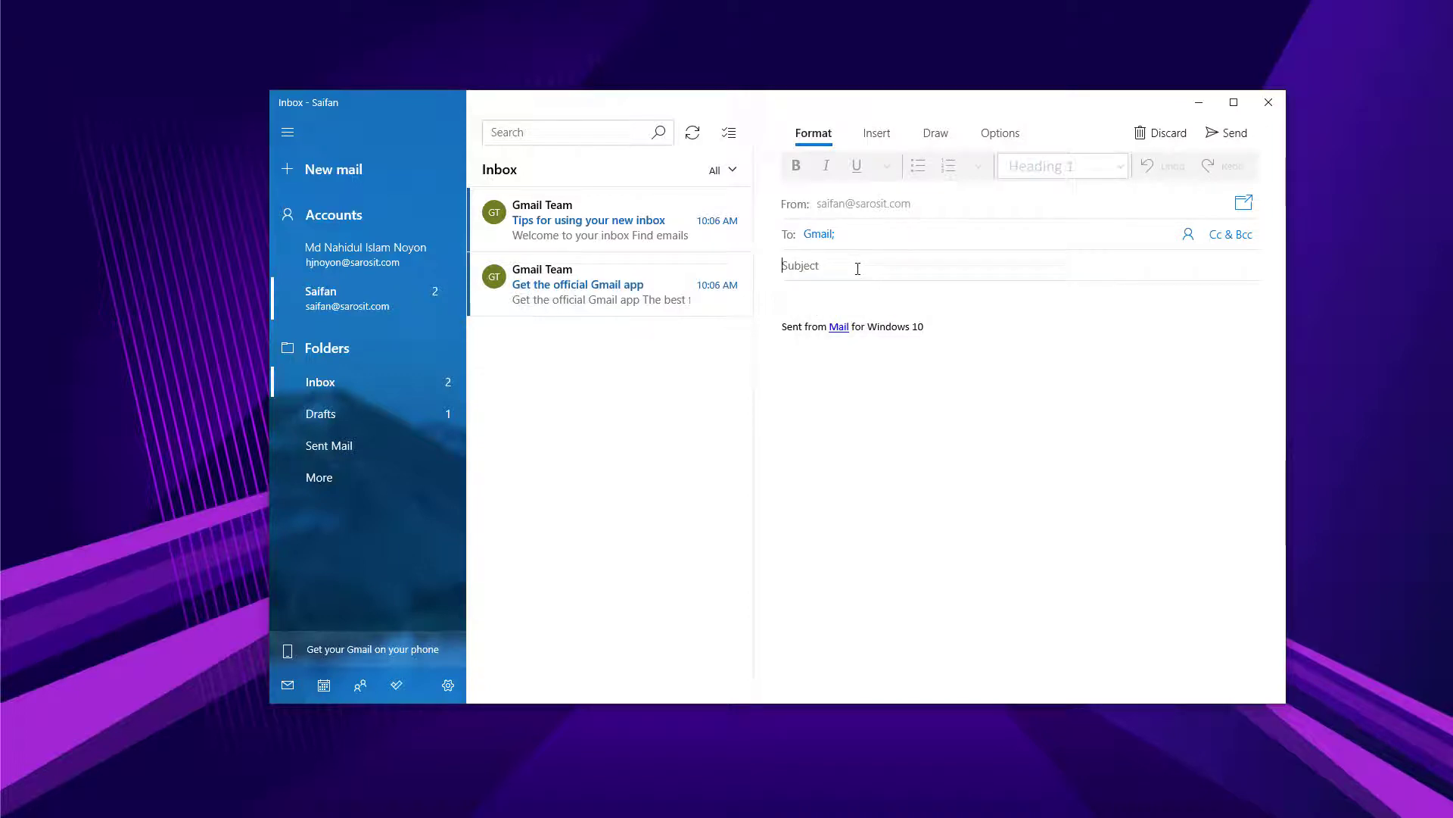
pyautogui.write('Tes')
pyautogui.write('t mail from Sa')
pyautogui.write('ifa')
pyautogui.write('Hey this is a test')
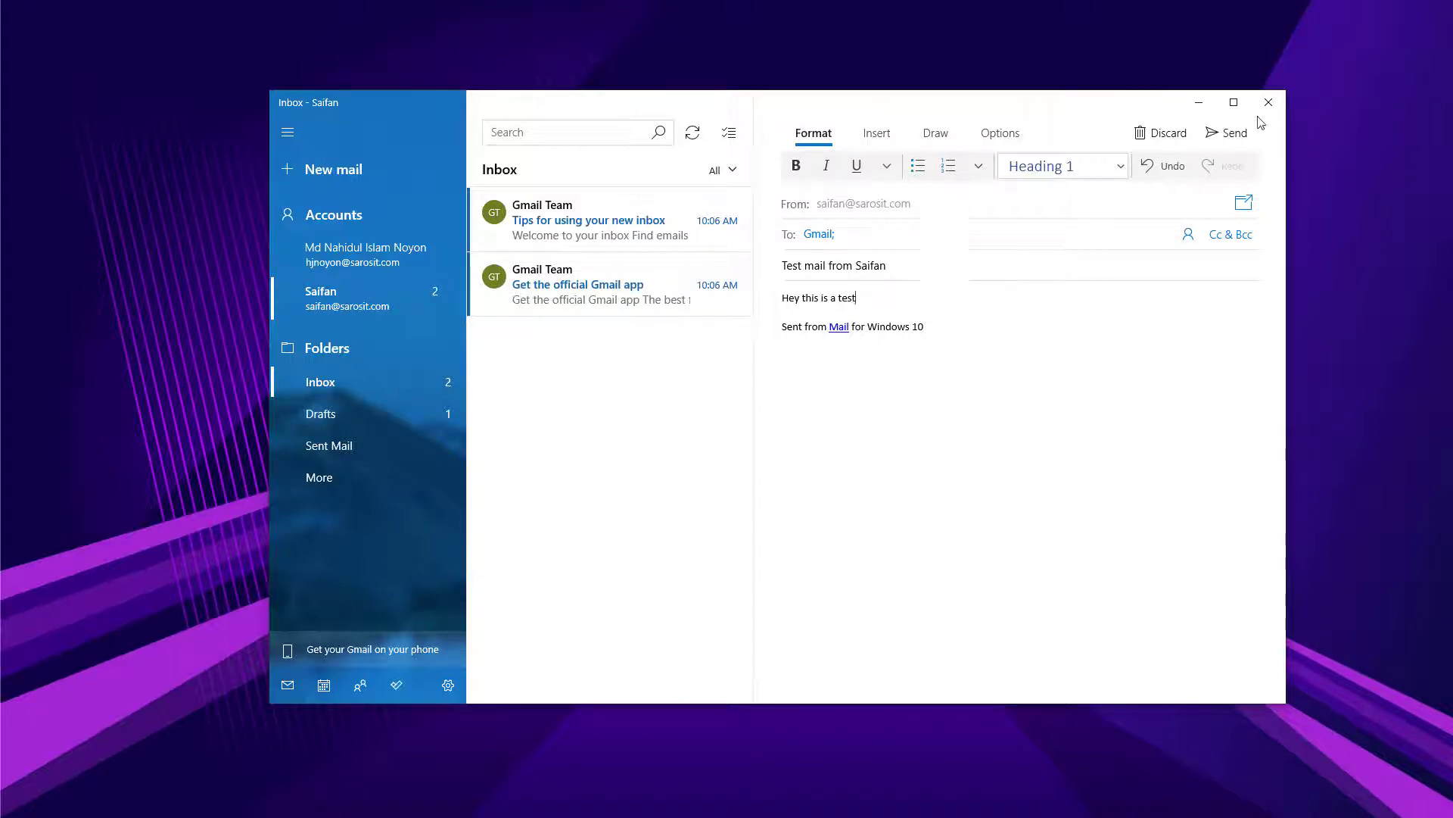
pyautogui.click(1226, 133)
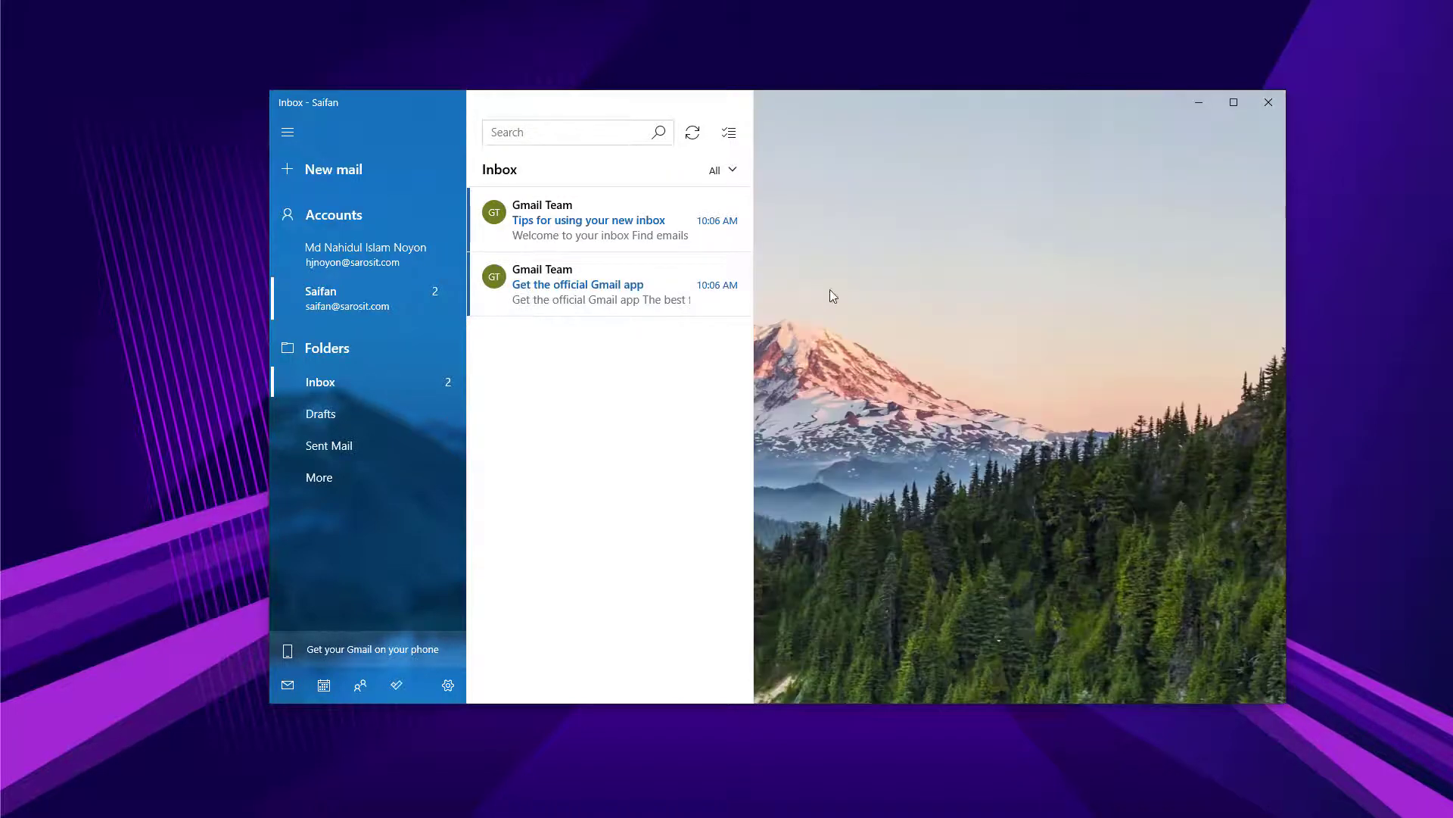
# In the original account's inbox, sync for new mail and open the test message, checking the sender's name and address.
pyautogui.click(381, 250)
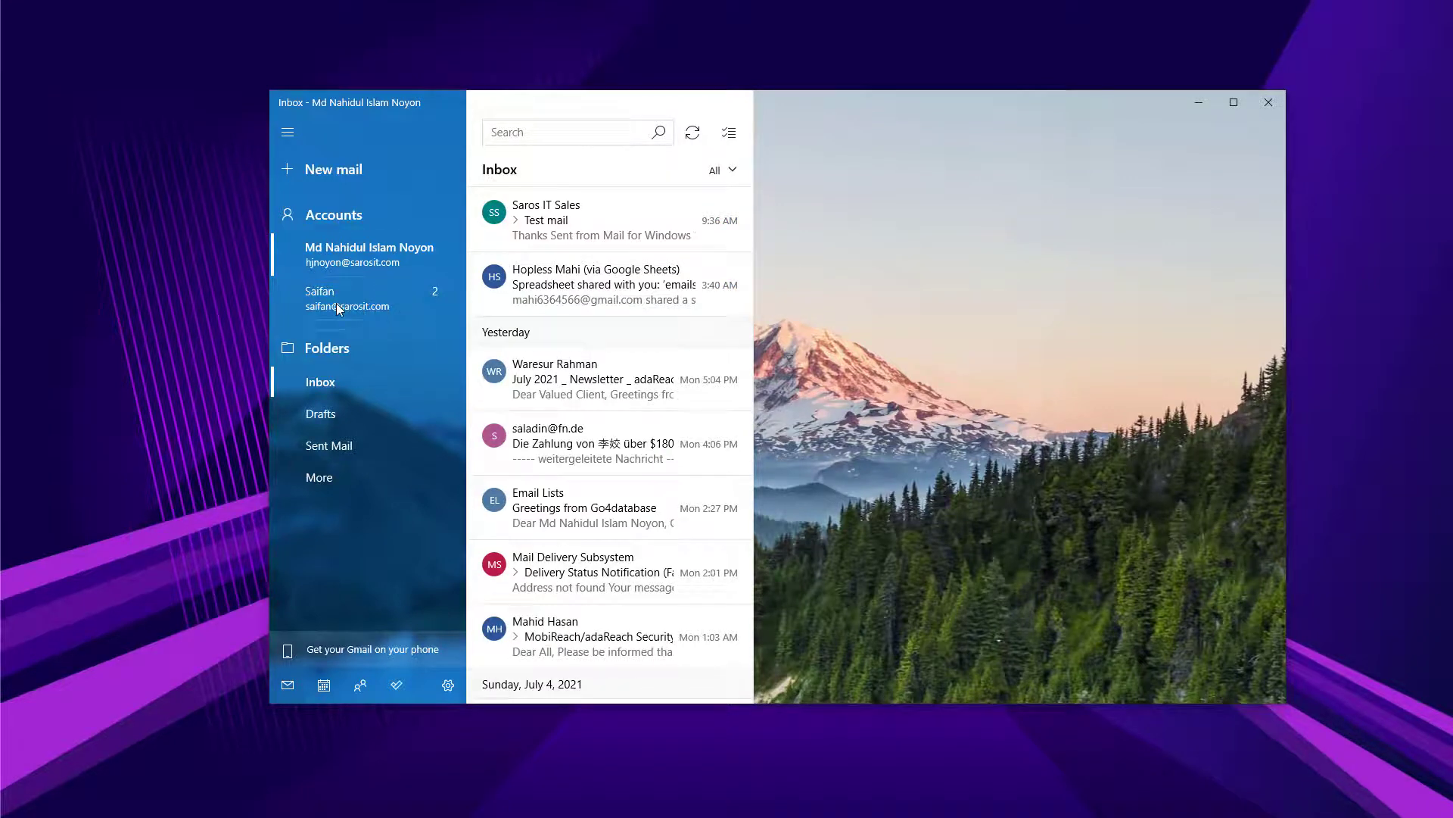
pyautogui.click(695, 133)
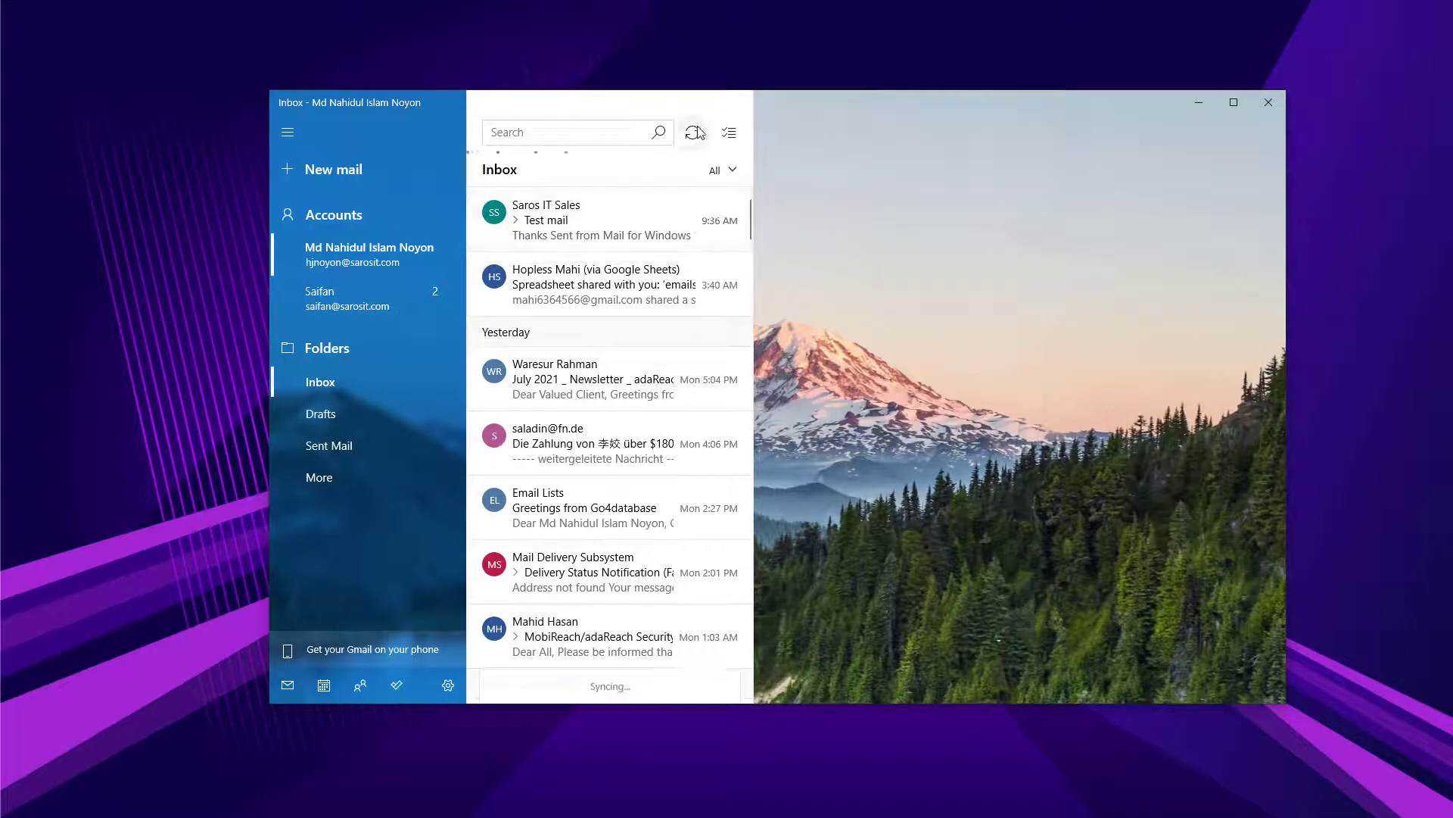
pyautogui.click(697, 133)
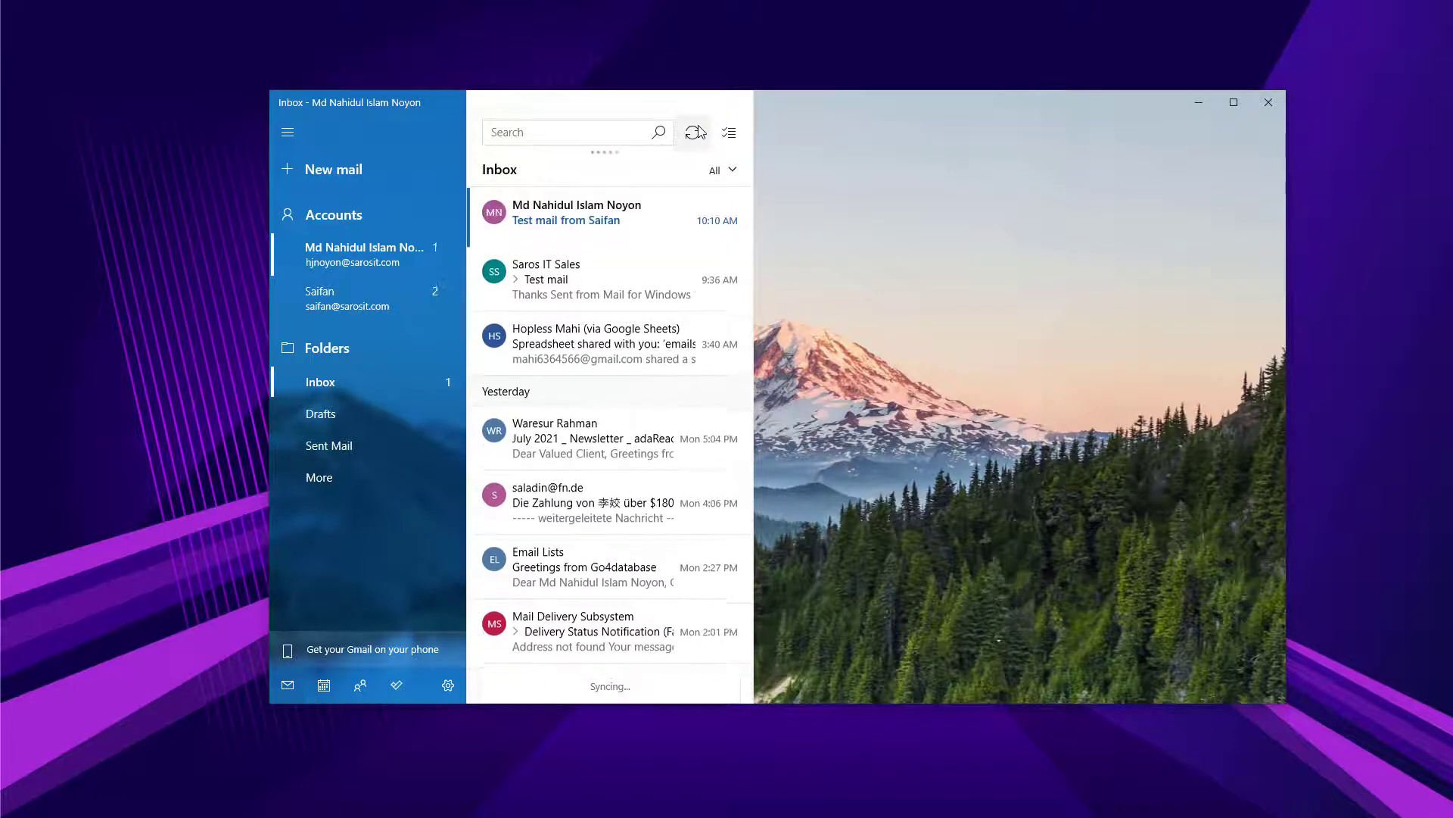
pyautogui.click(551, 232)
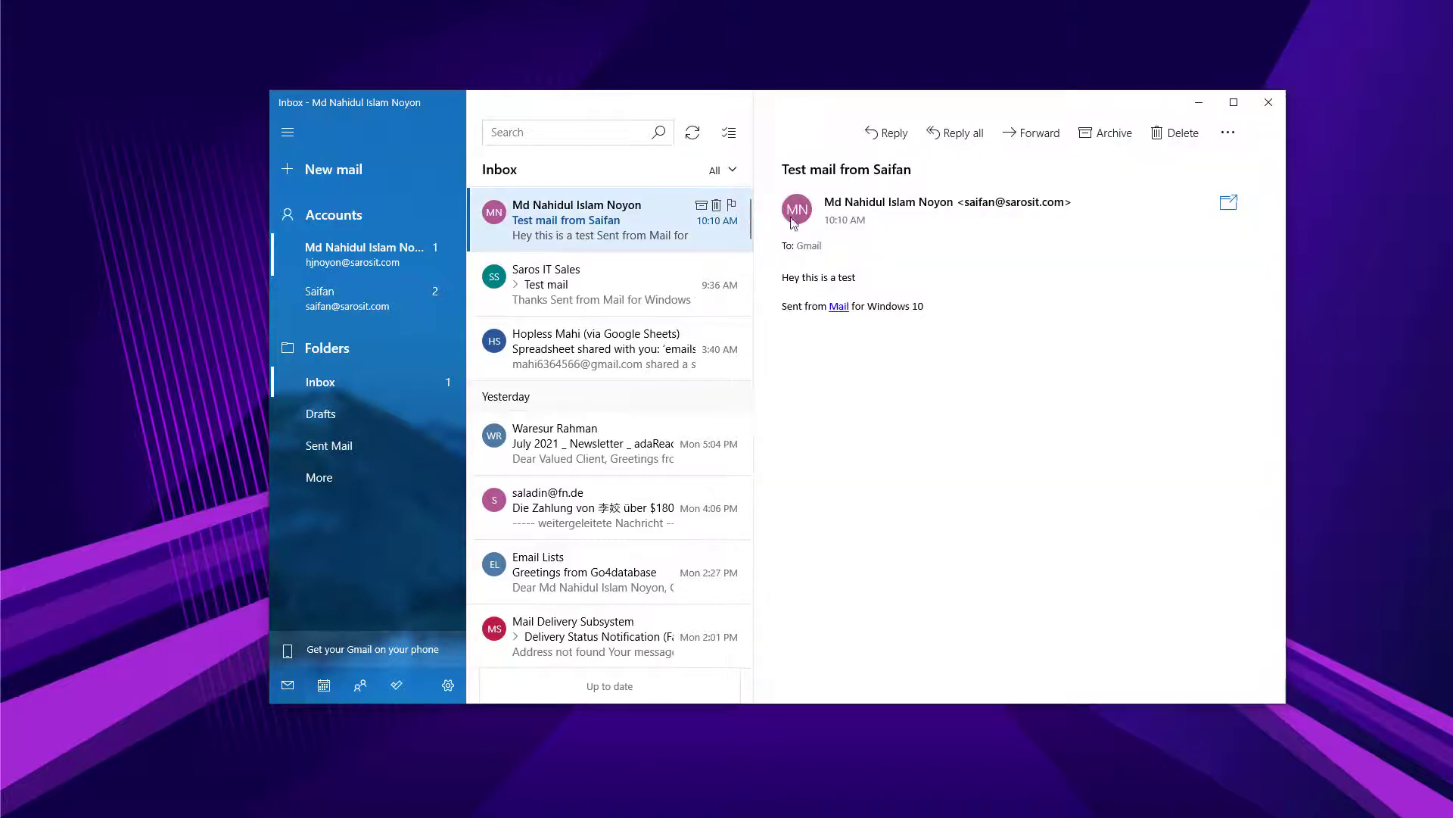
pyautogui.moveTo(966, 203); pyautogui.dragTo(1066, 203)
pyautogui.moveTo(825, 203); pyautogui.dragTo(955, 203)
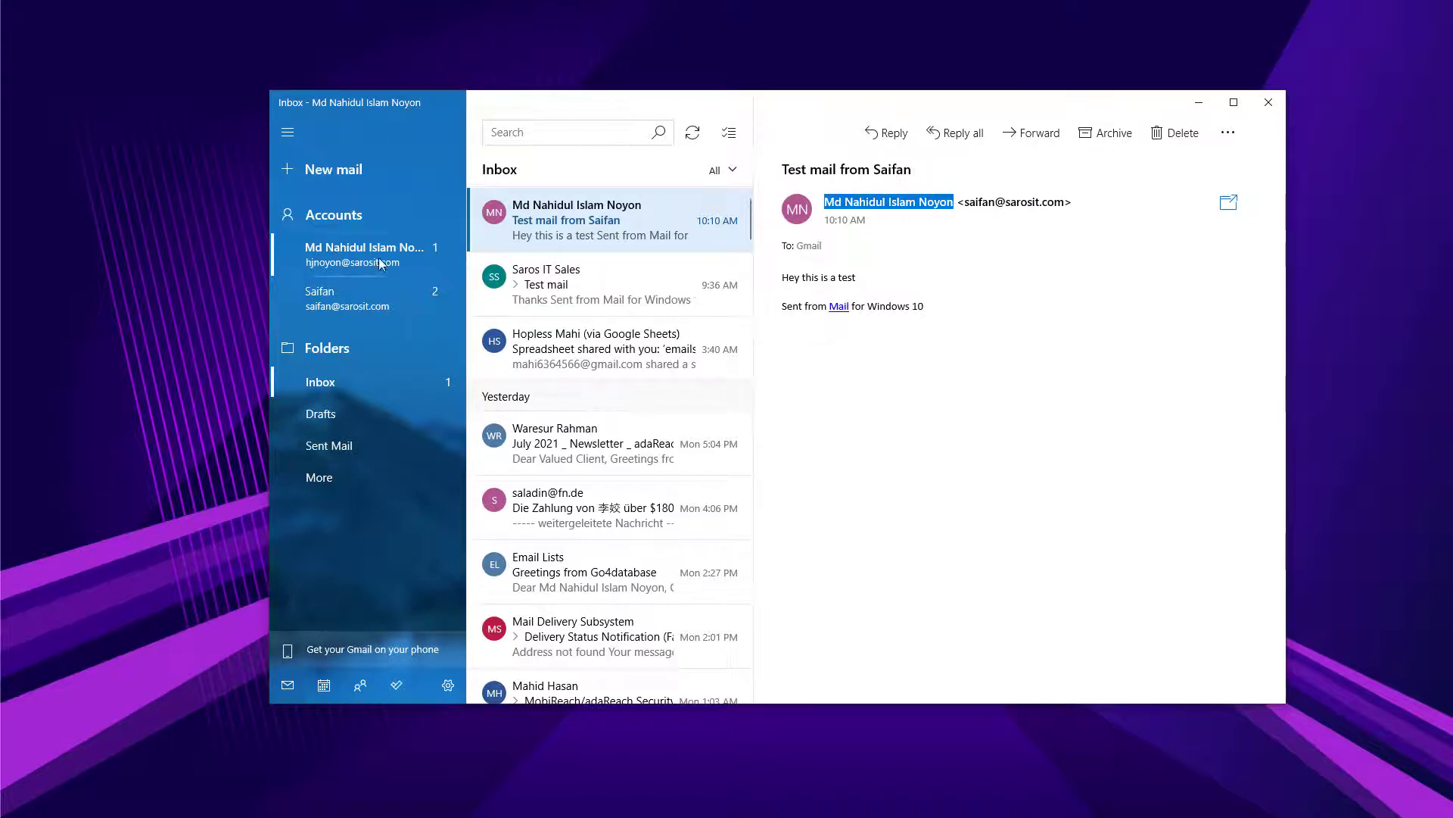
# Switch between the original and renamed accounts, then reopen the test message in the main inbox.
pyautogui.click(356, 256)
pyautogui.click(359, 291)
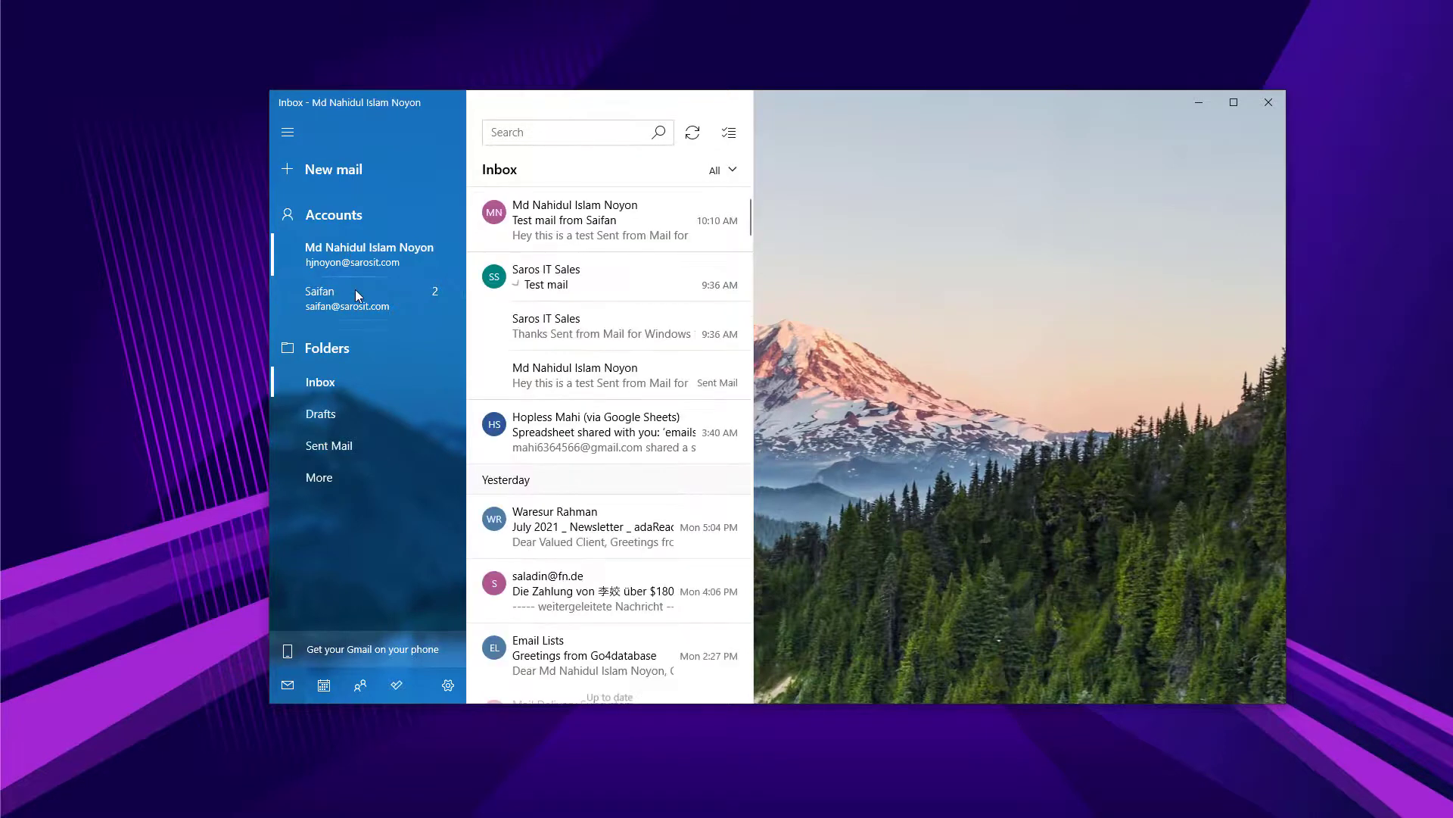
pyautogui.click(358, 256)
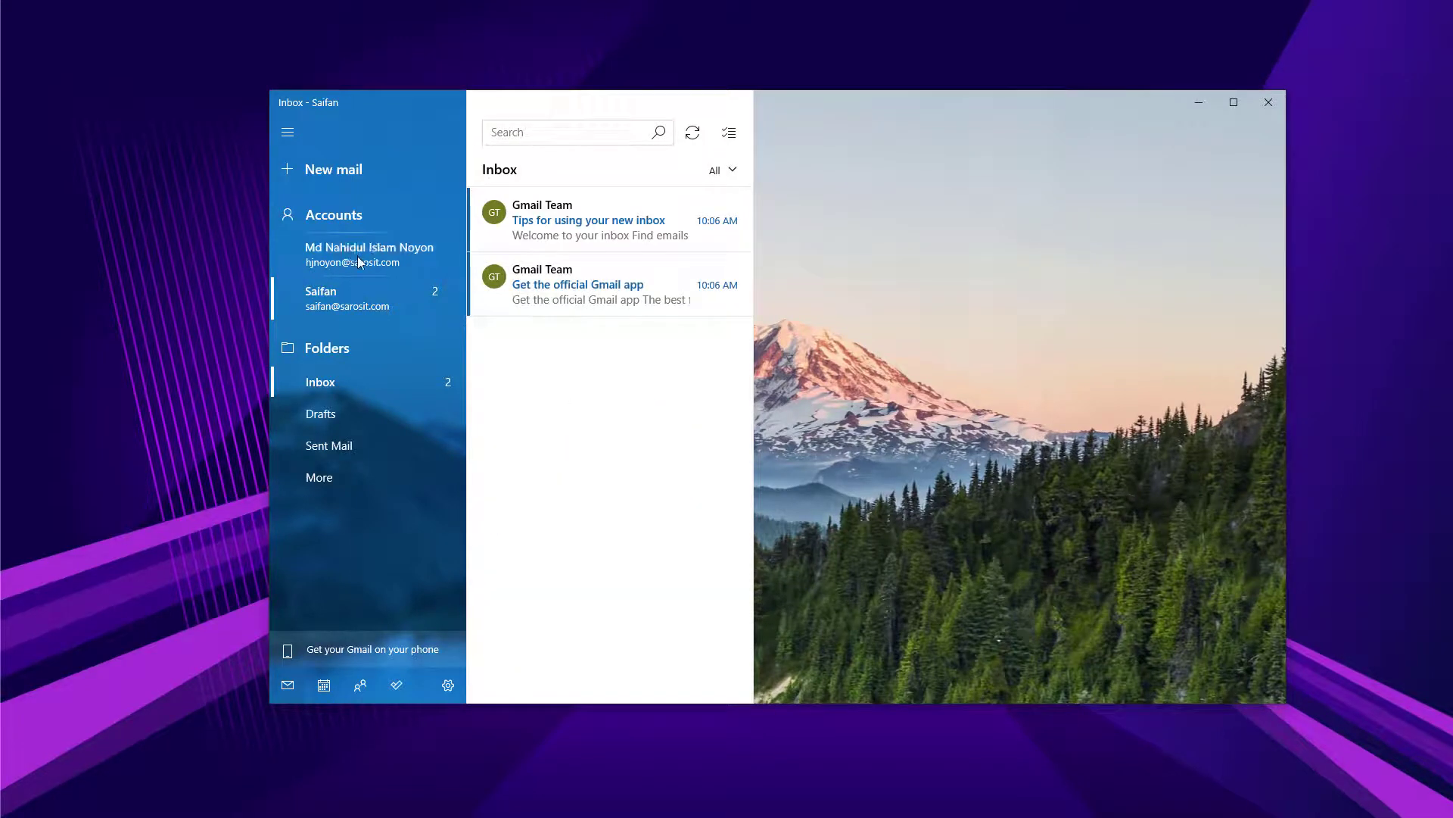
pyautogui.click(347, 305)
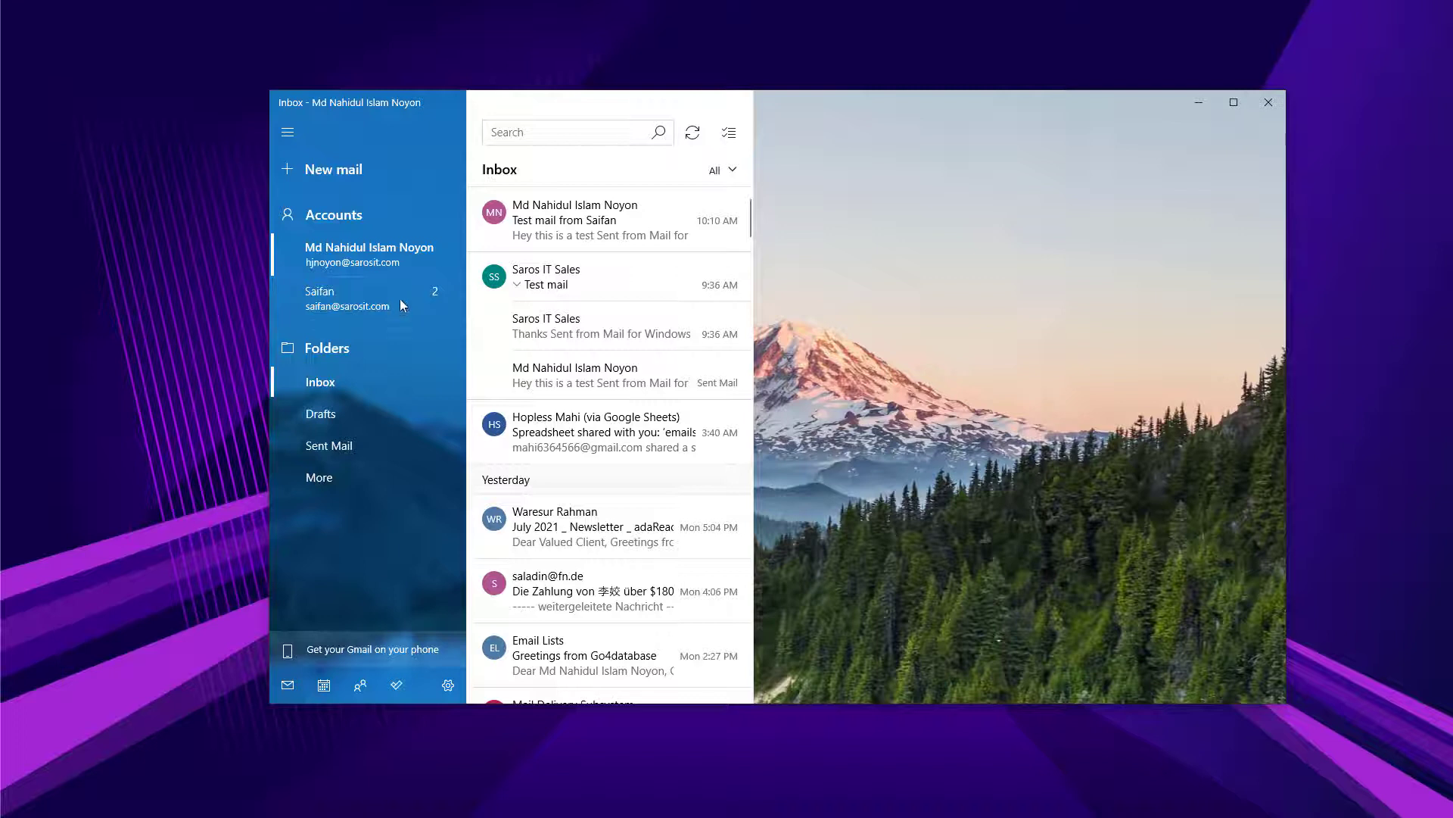
pyautogui.click(356, 253)
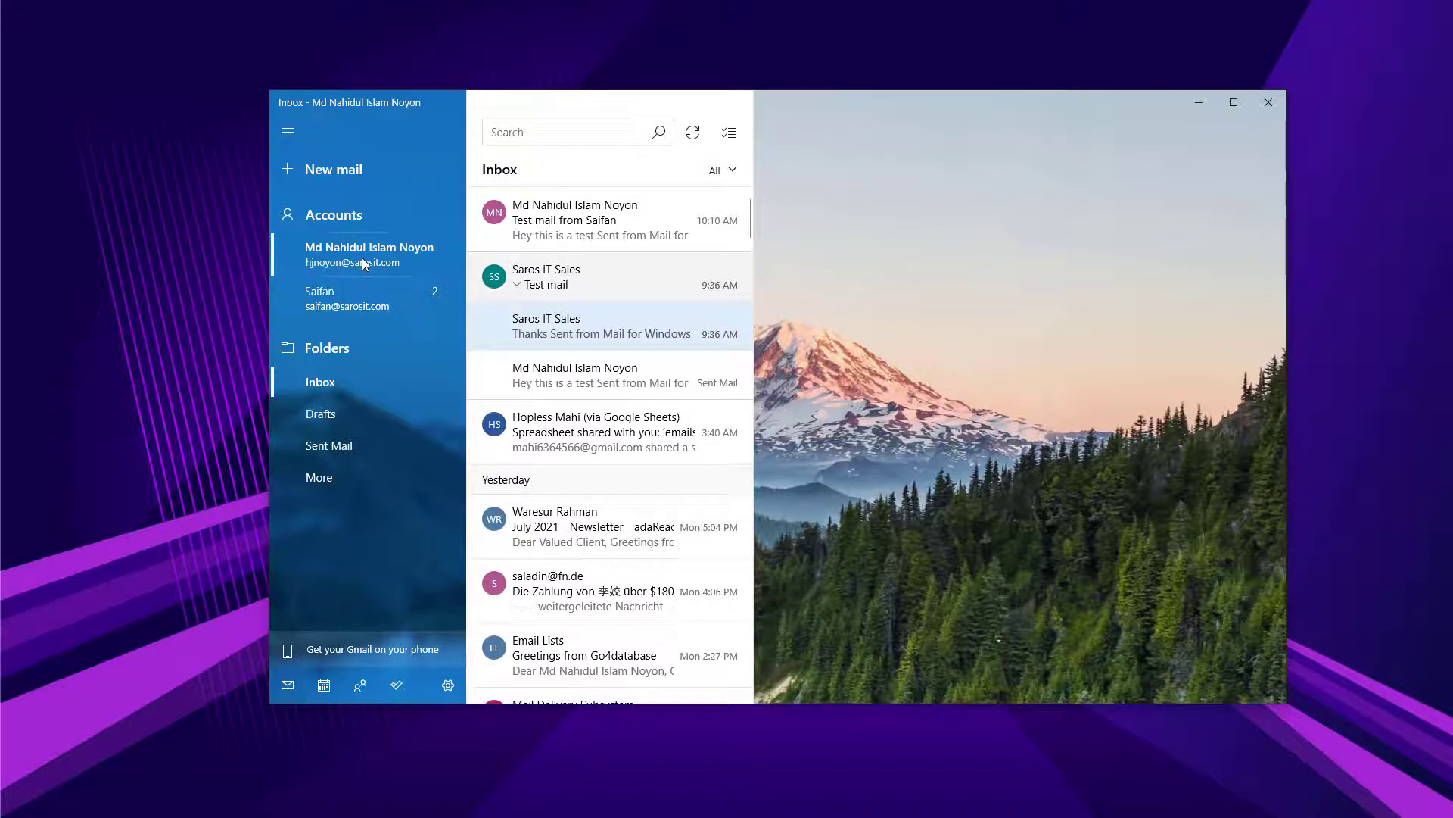
pyautogui.click(577, 220)
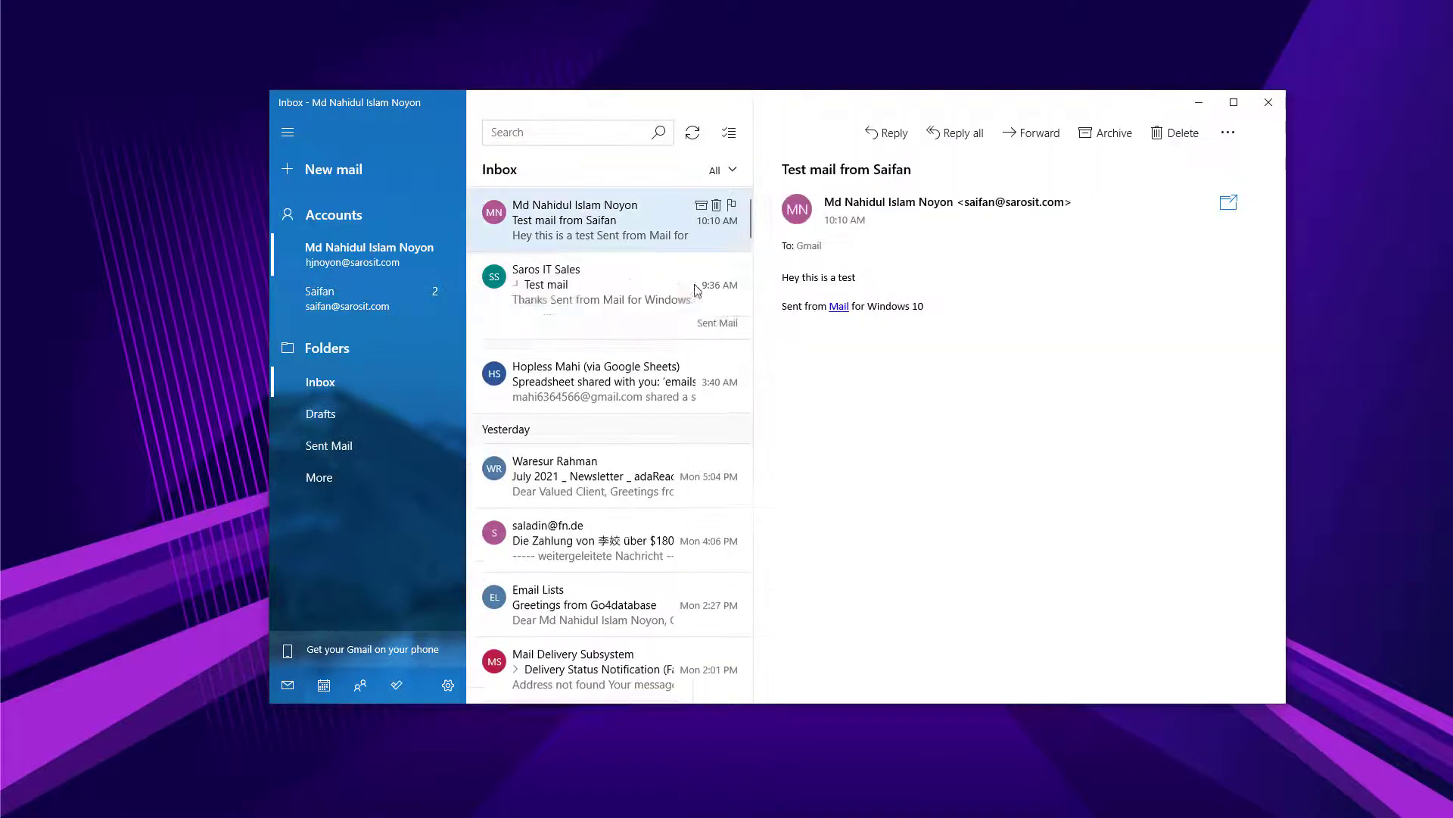
# Reply to the test message with "Thanks for the mail" and send it.
pyautogui.click(895, 149)
pyautogui.write('Than')
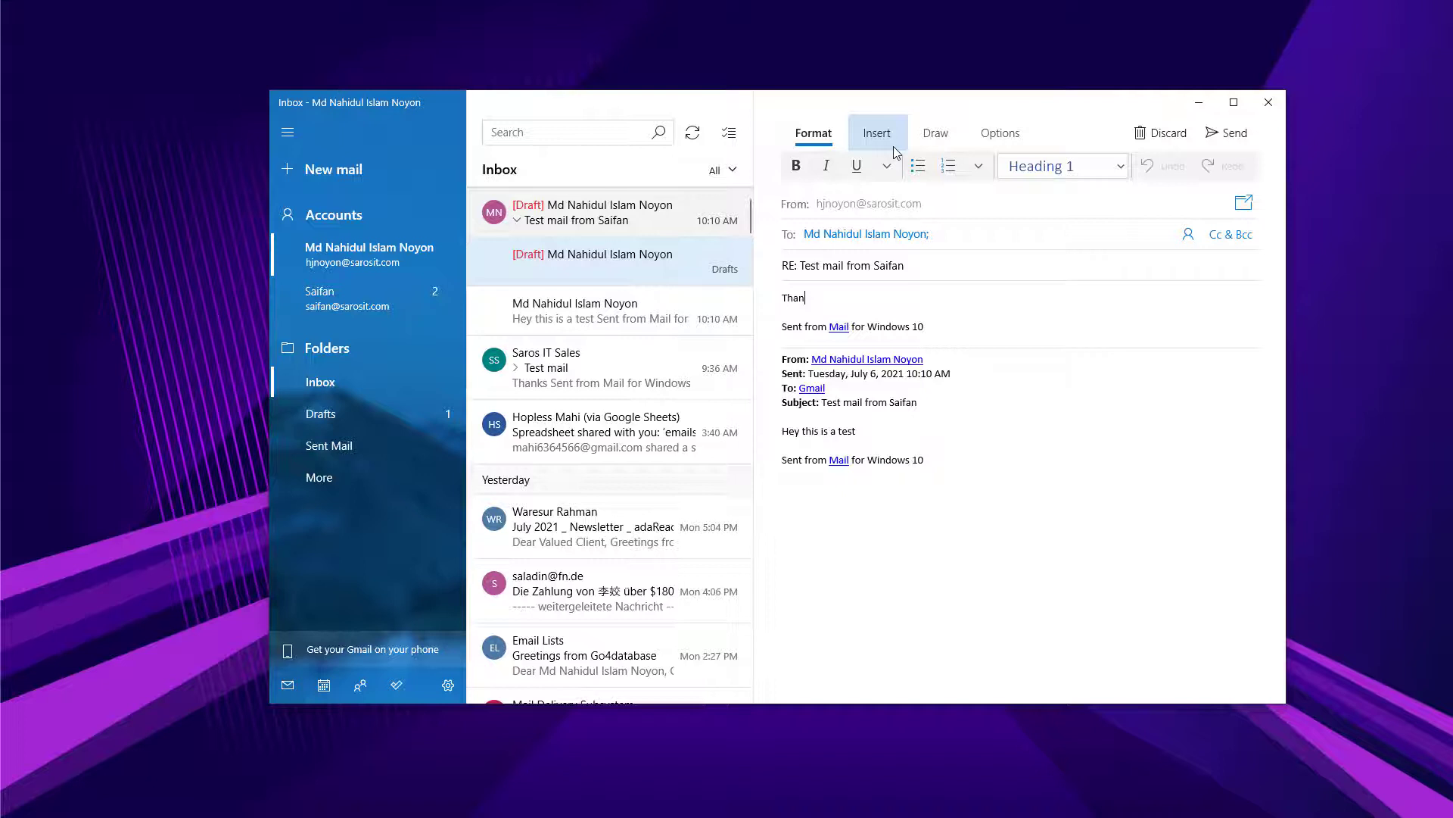
pyautogui.write('ks for the mail')
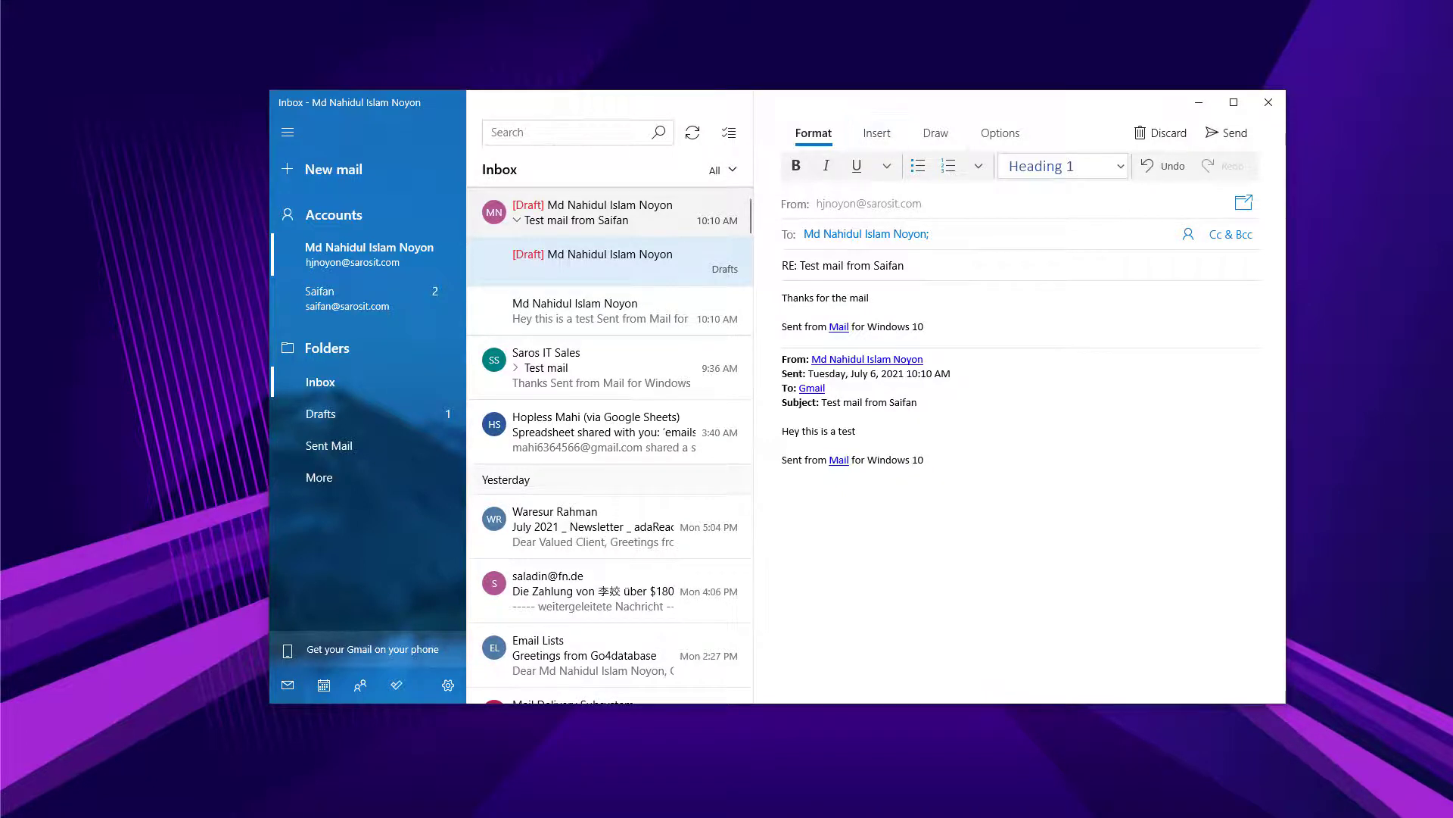
pyautogui.click(1228, 133)
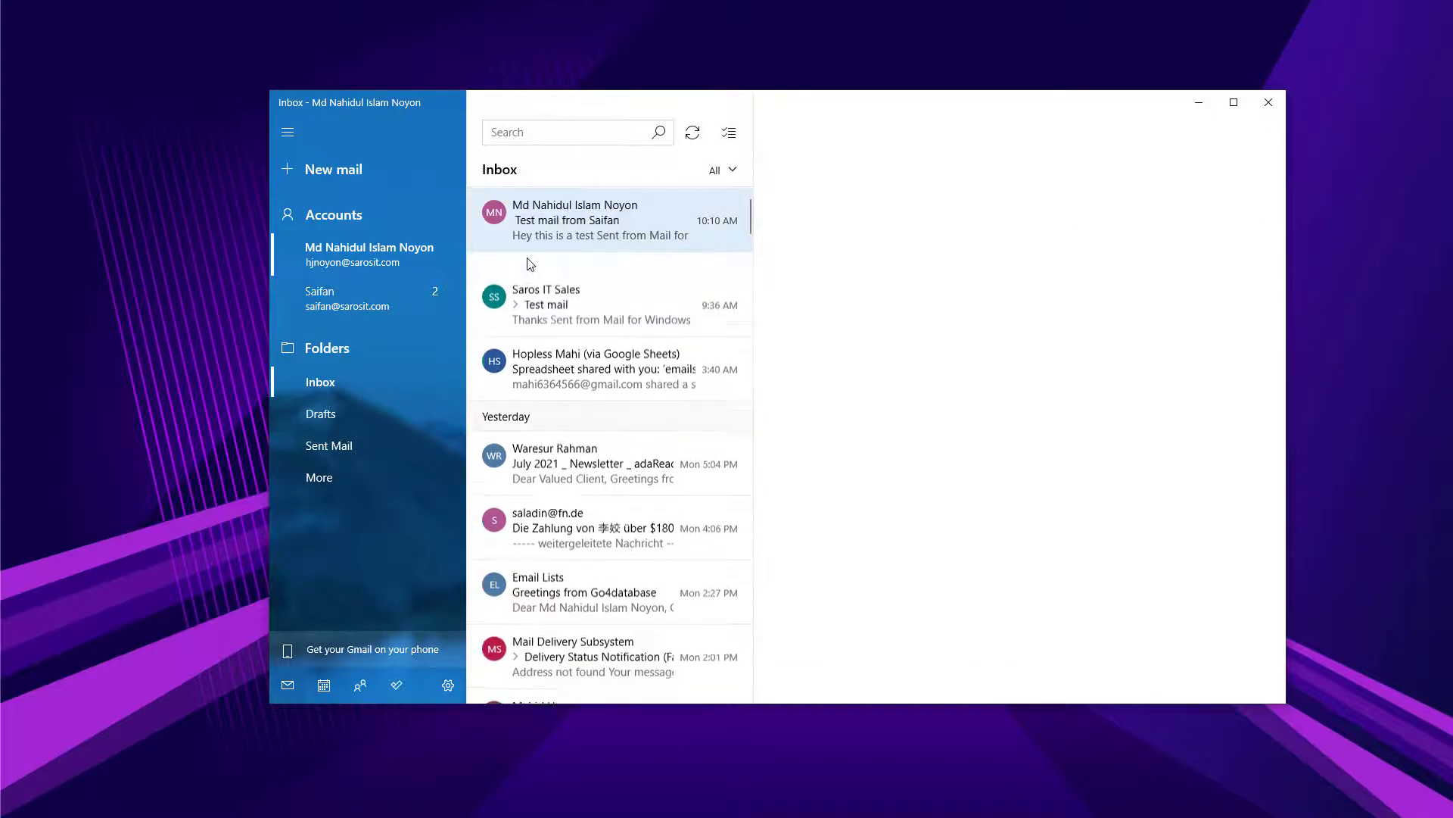
# Open the received reply in the second account's inbox and view the sender's contact card.
pyautogui.click(401, 301)
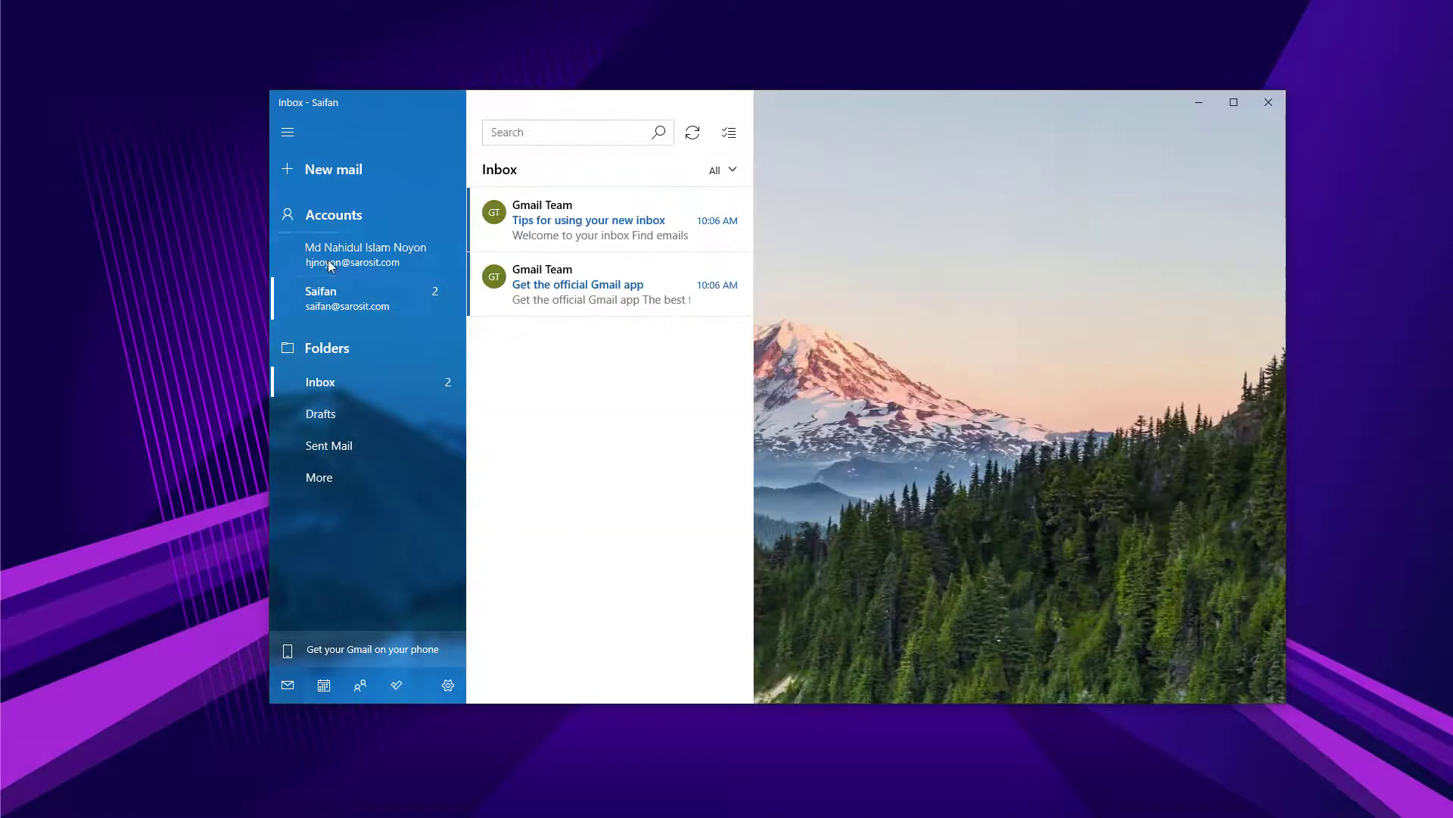
pyautogui.click(345, 265)
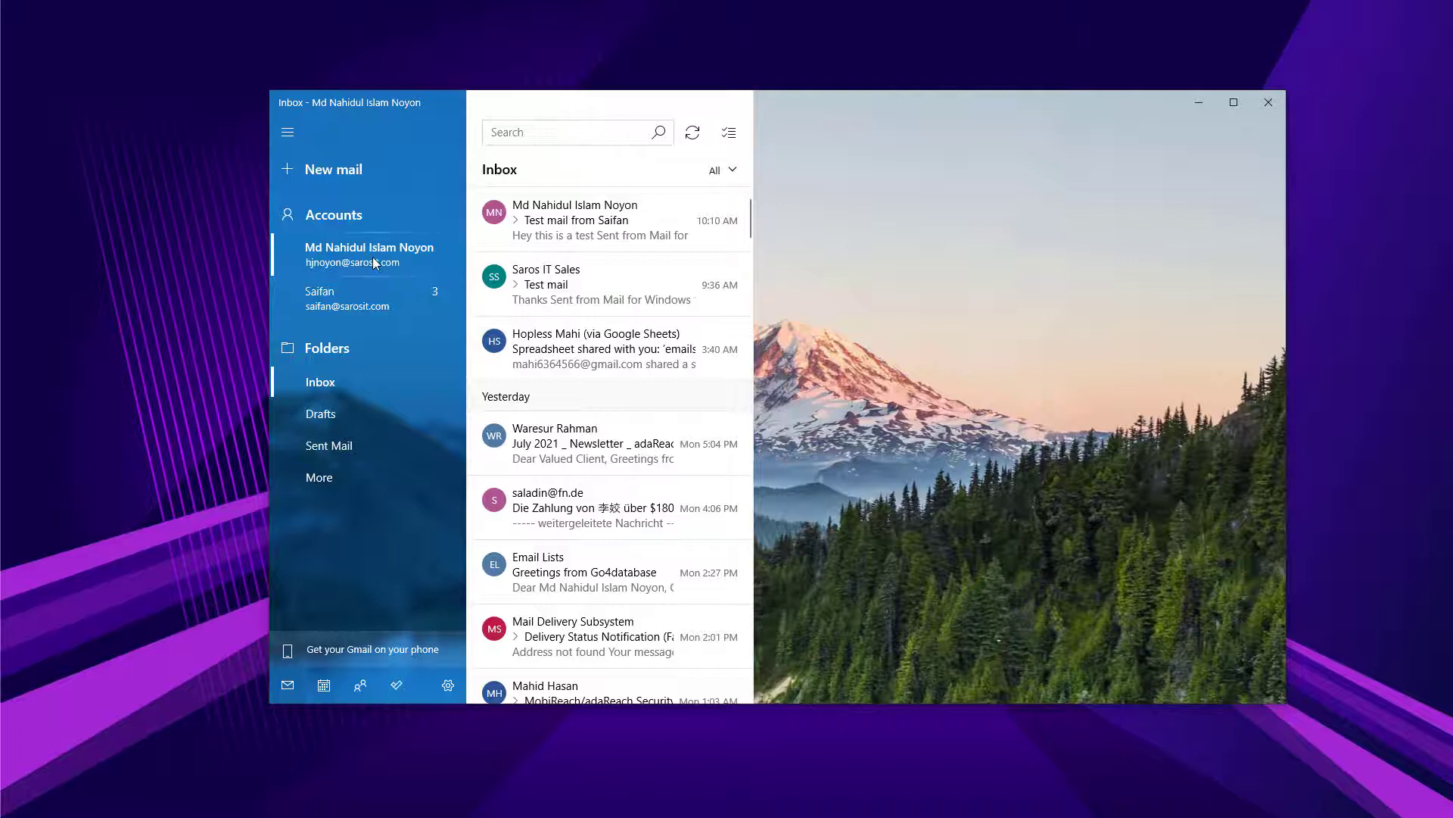
pyautogui.click(337, 293)
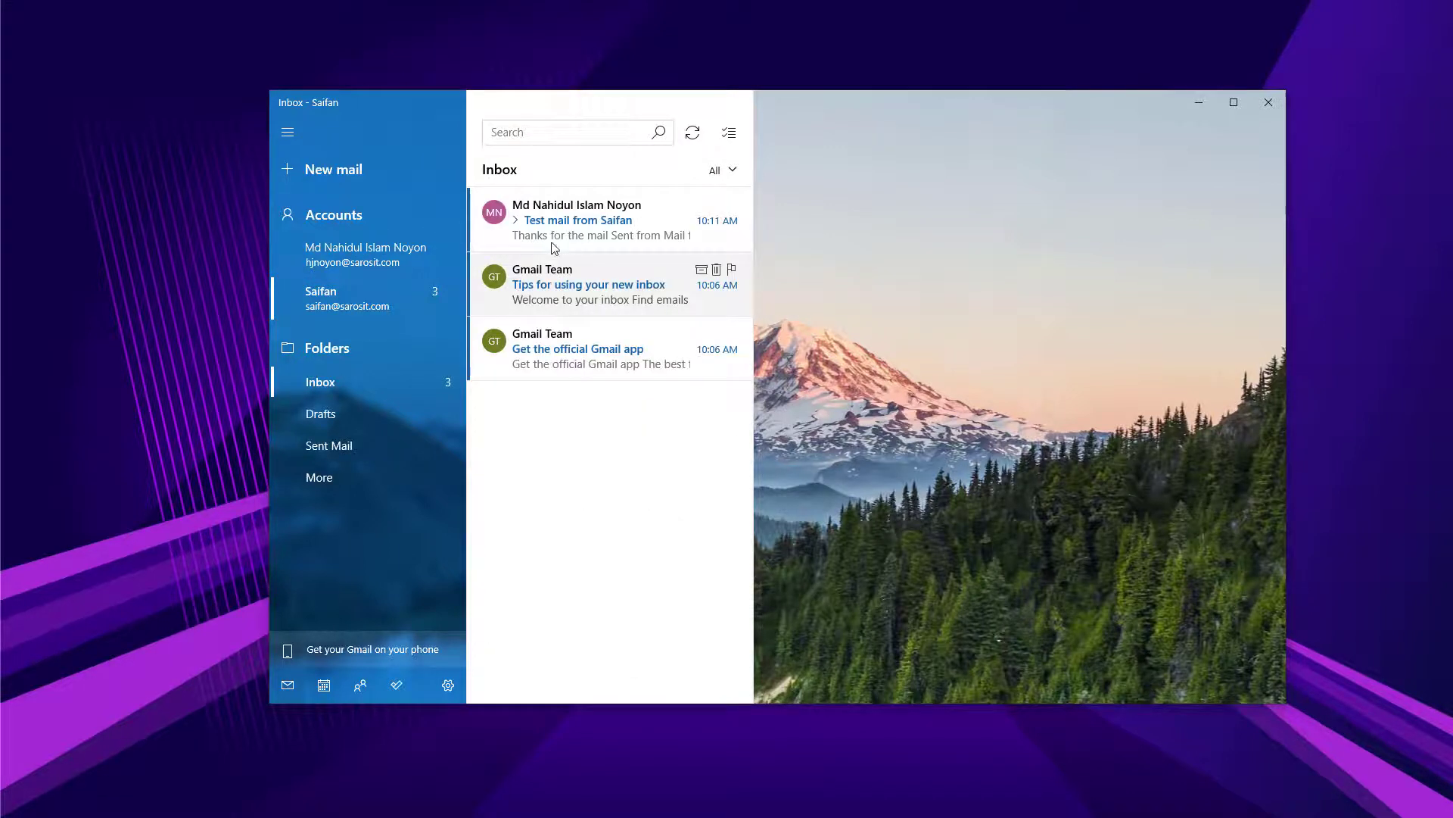
pyautogui.click(551, 229)
pyautogui.moveTo(964, 202); pyautogui.dragTo(1075, 202)
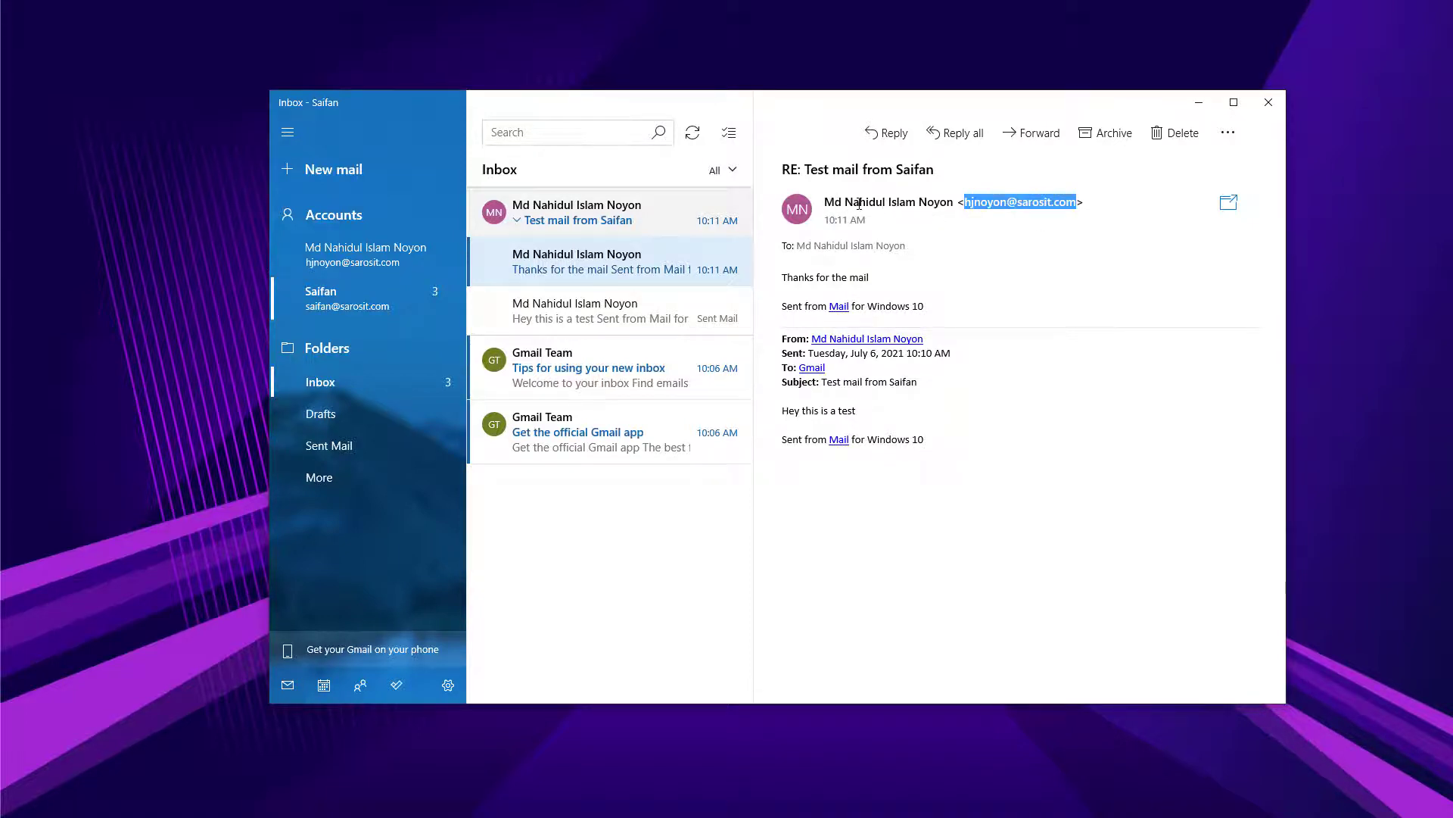
pyautogui.moveTo(828, 201); pyautogui.dragTo(953, 202)
pyautogui.click(946, 202)
pyautogui.click(356, 305)
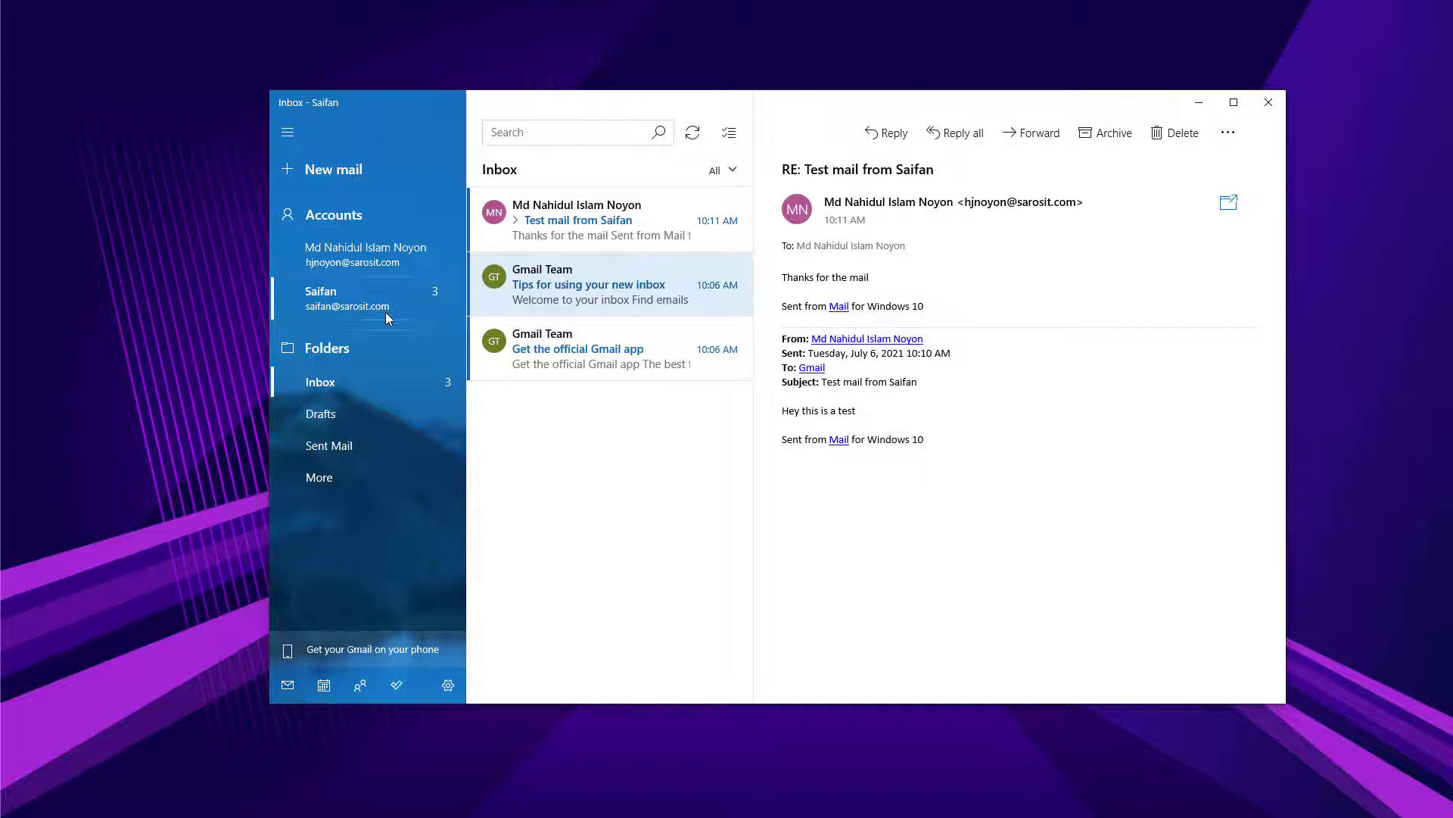
# Delete the second Gmail account from this device through its Account settings.
pyautogui.rightClick(372, 301)
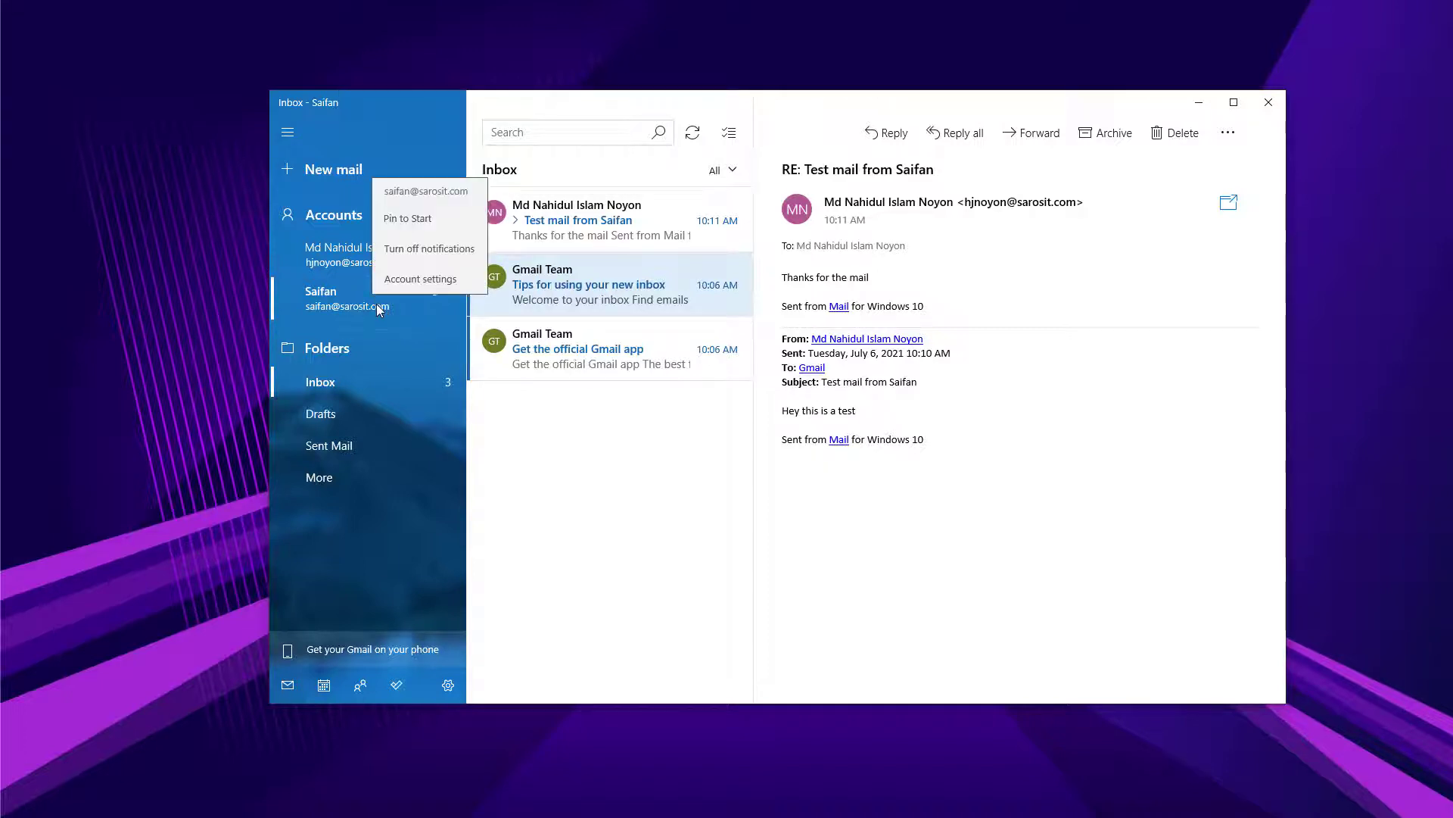
pyautogui.click(430, 280)
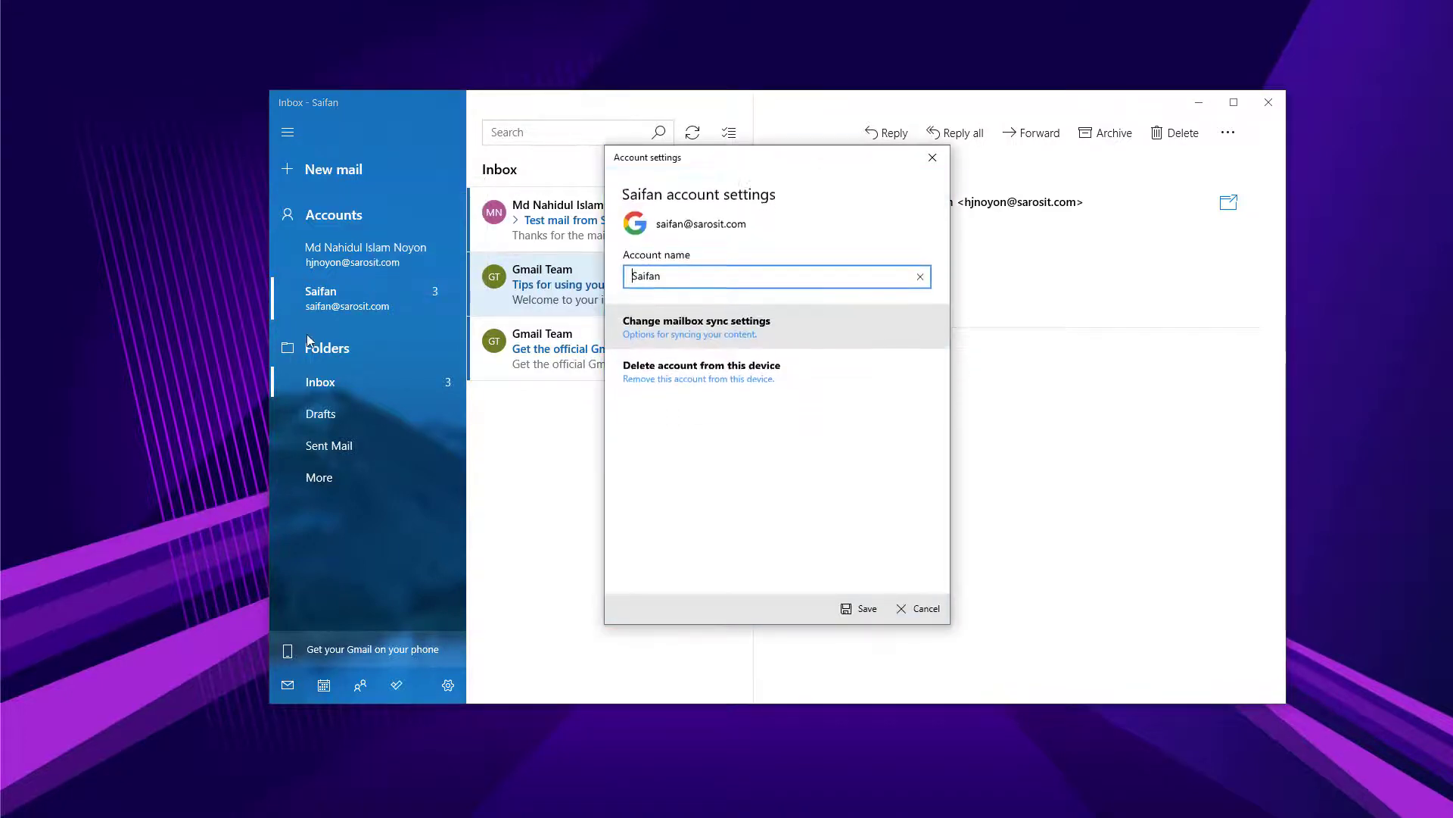
pyautogui.click(692, 367)
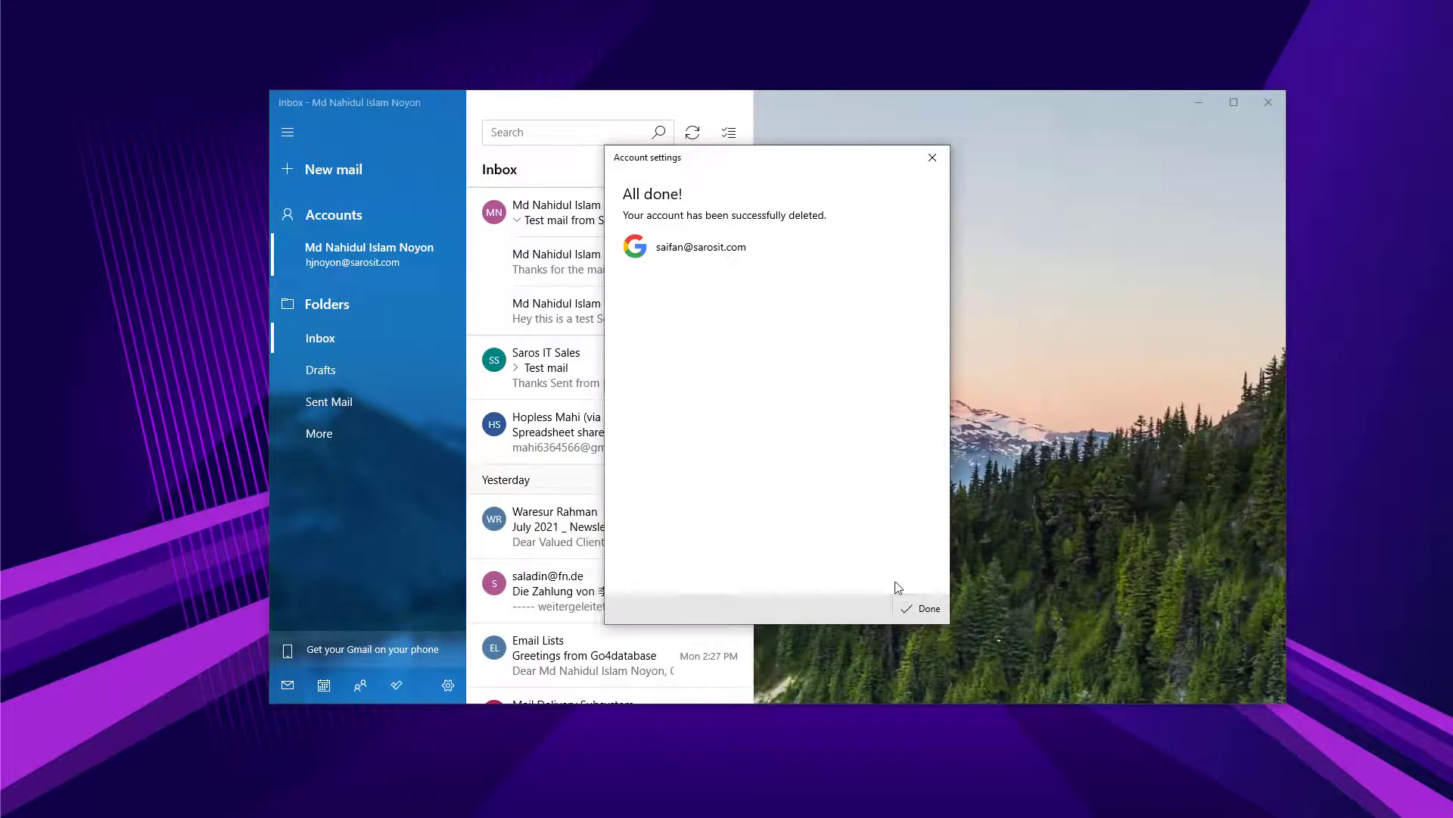
pyautogui.click(920, 608)
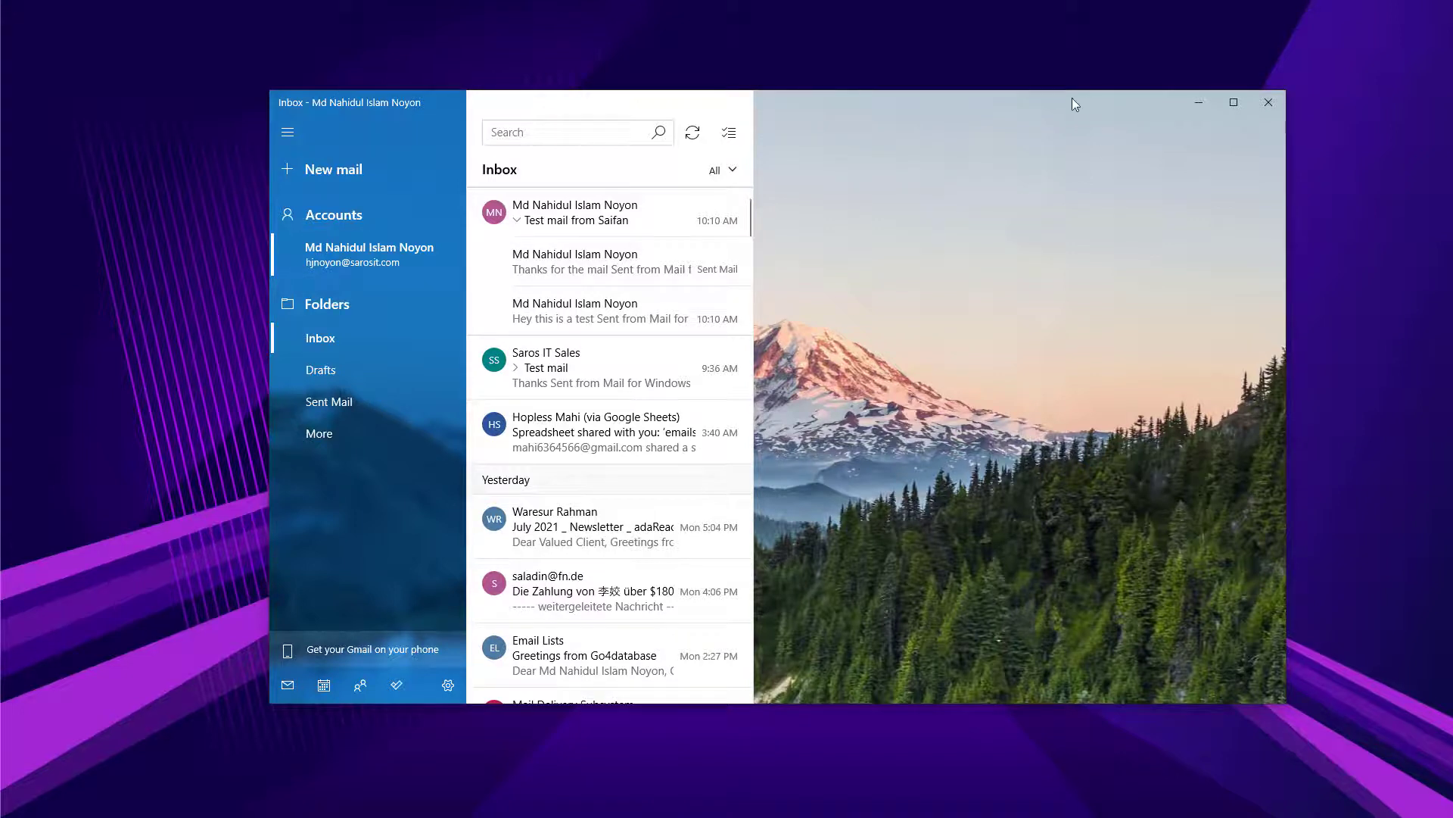
# Open Gmail from the Gmail link on Chrome's New Tab page.
pyautogui.moveTo(963, 99); pyautogui.dragTo(936, 91)
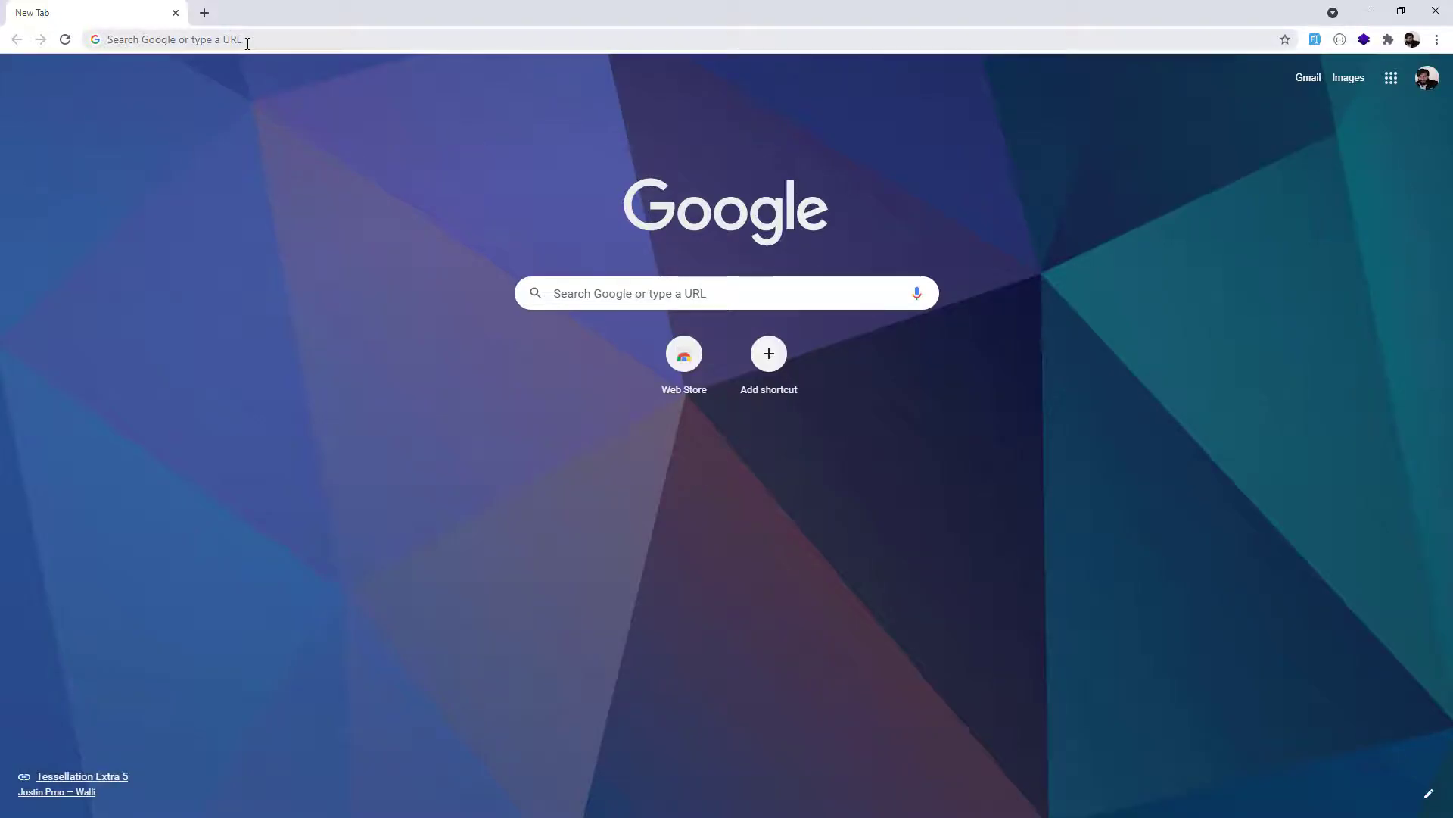
pyautogui.click(247, 42)
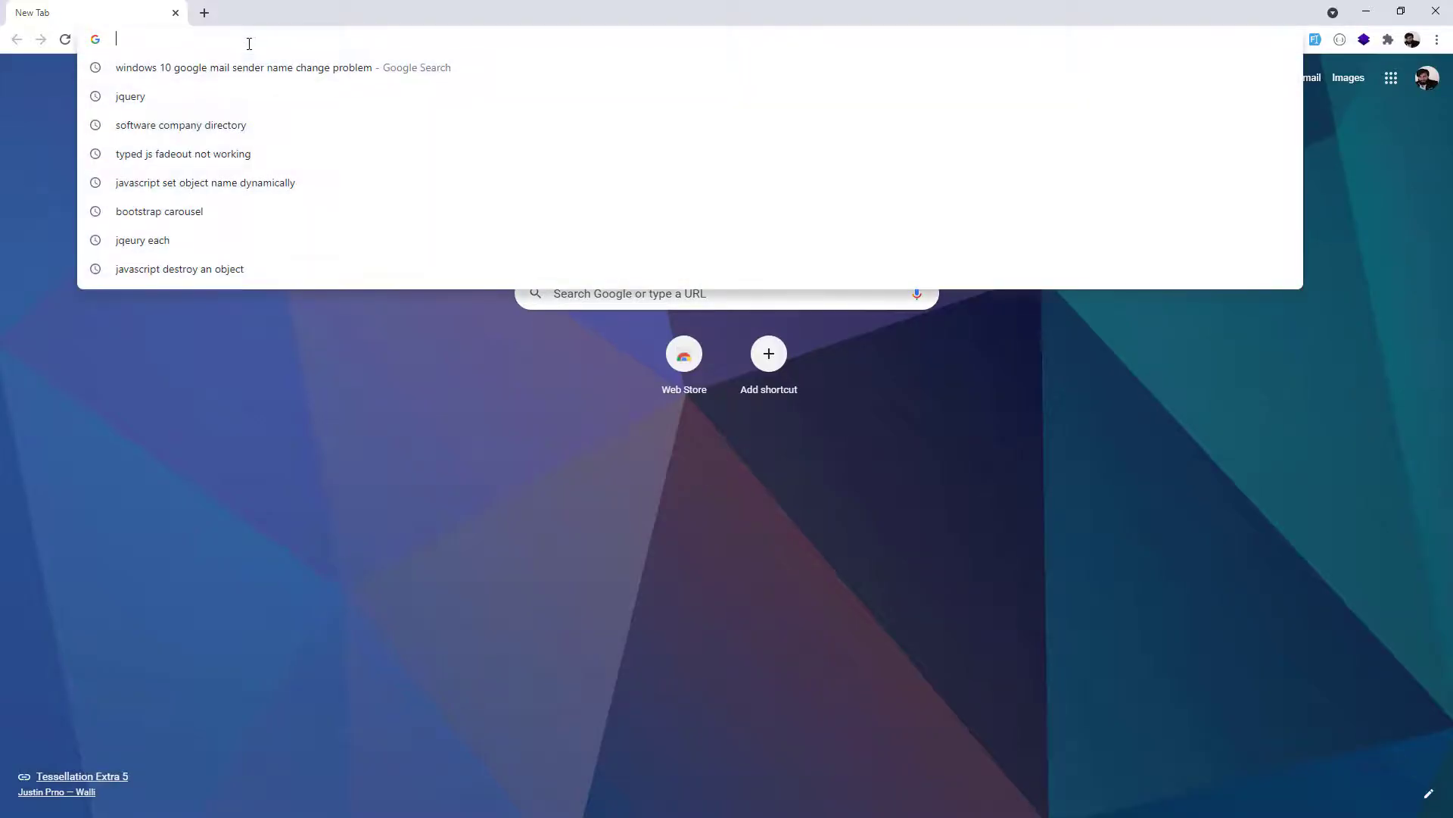
pyautogui.click(521, 493)
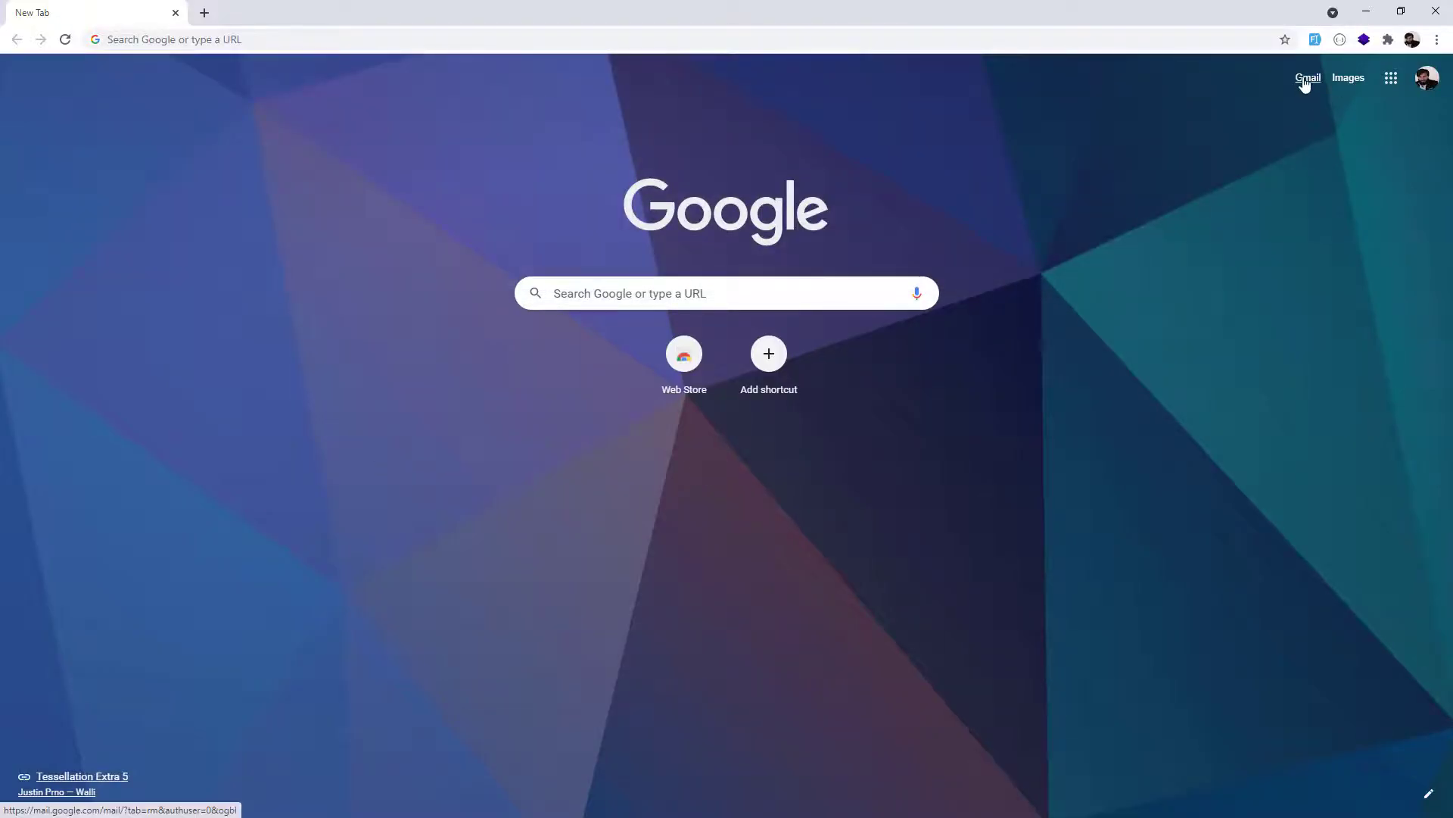
pyautogui.click(1307, 78)
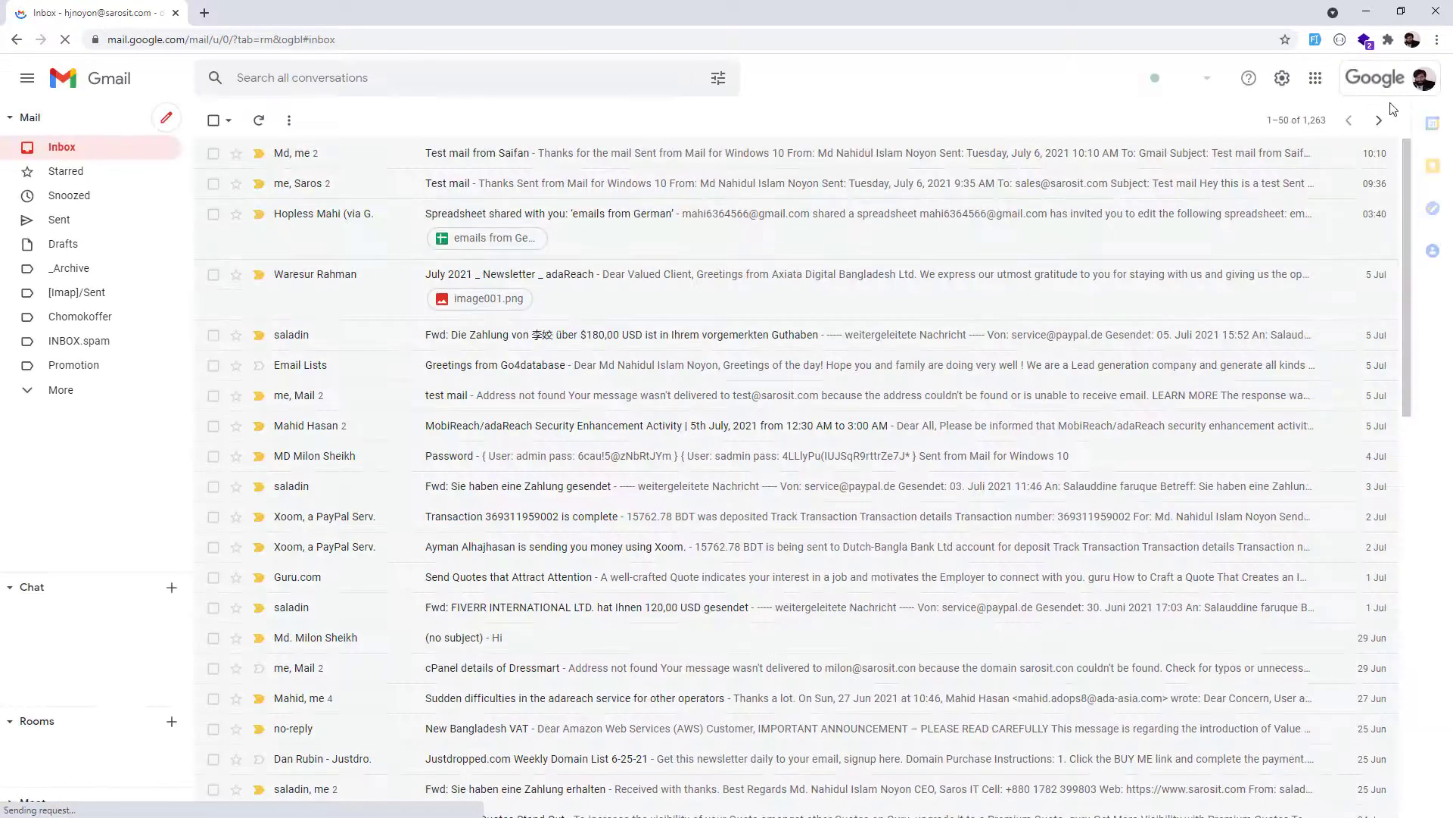
# Switch Gmail to the second Workspace account's inbox and close the main account's tab.
pyautogui.click(1392, 84)
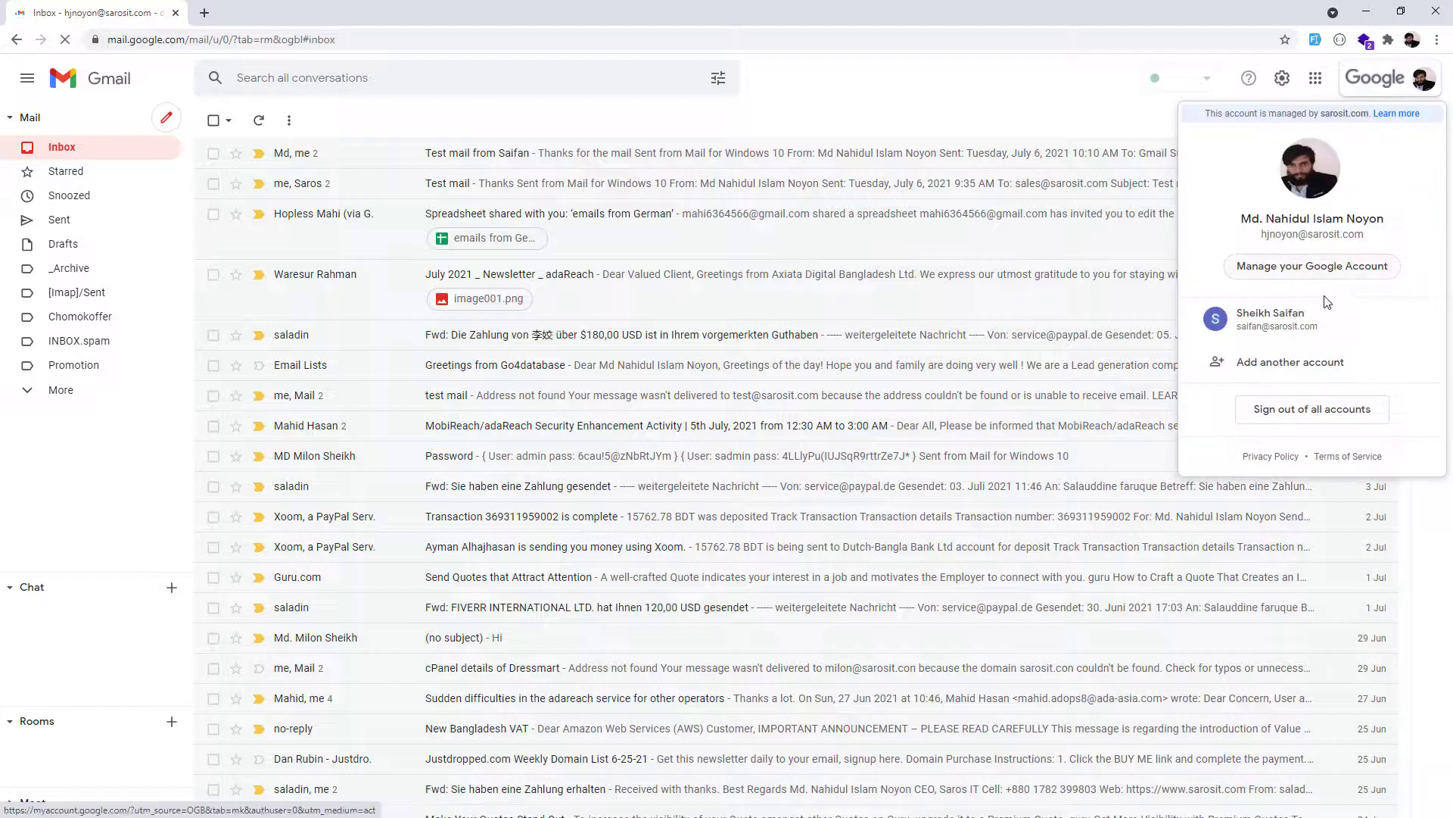
pyautogui.click(1328, 328)
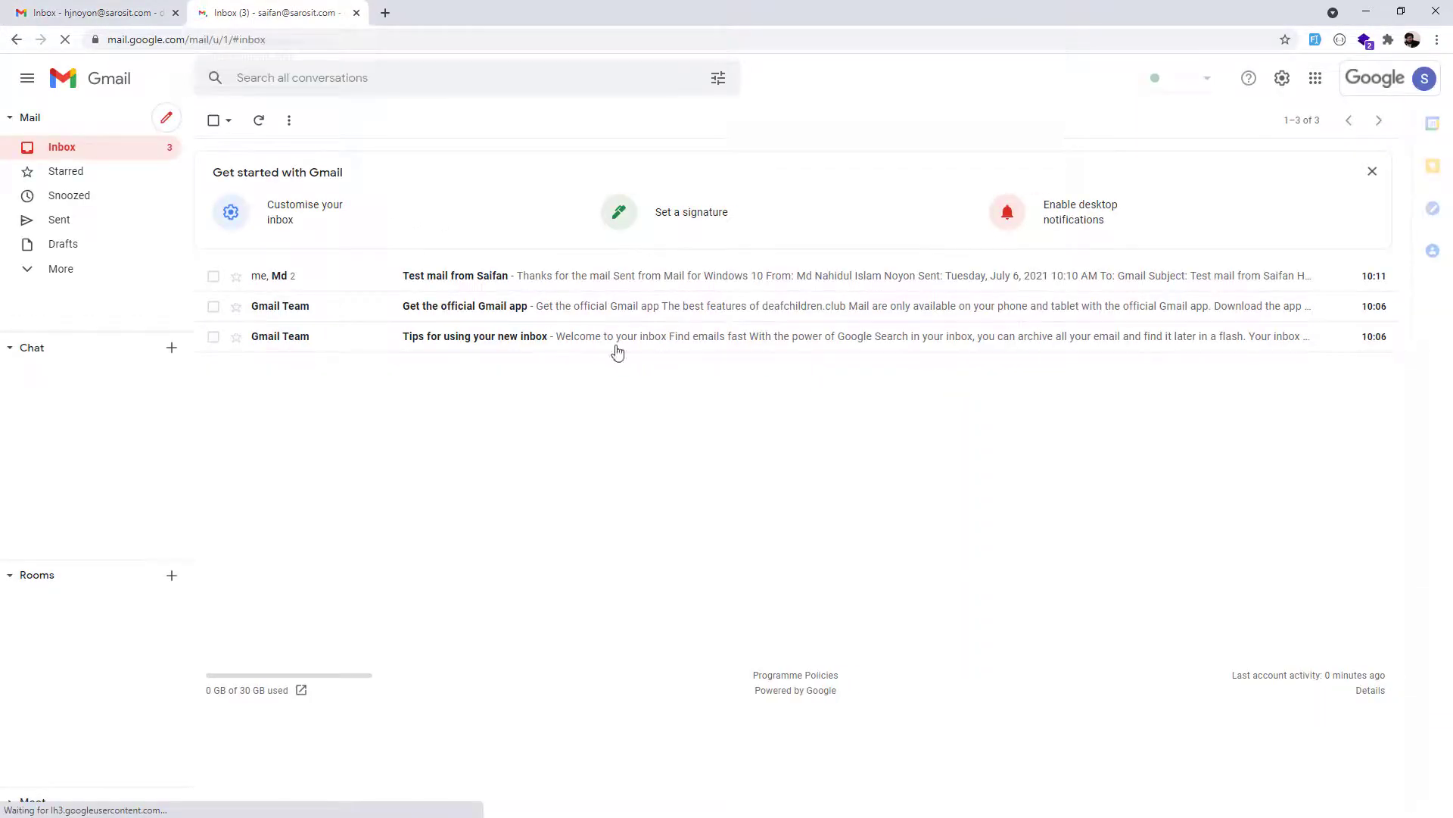
pyautogui.middleClick(114, 13)
# Open Manage your Google Account for the second account from its account menu.
pyautogui.click(1368, 81)
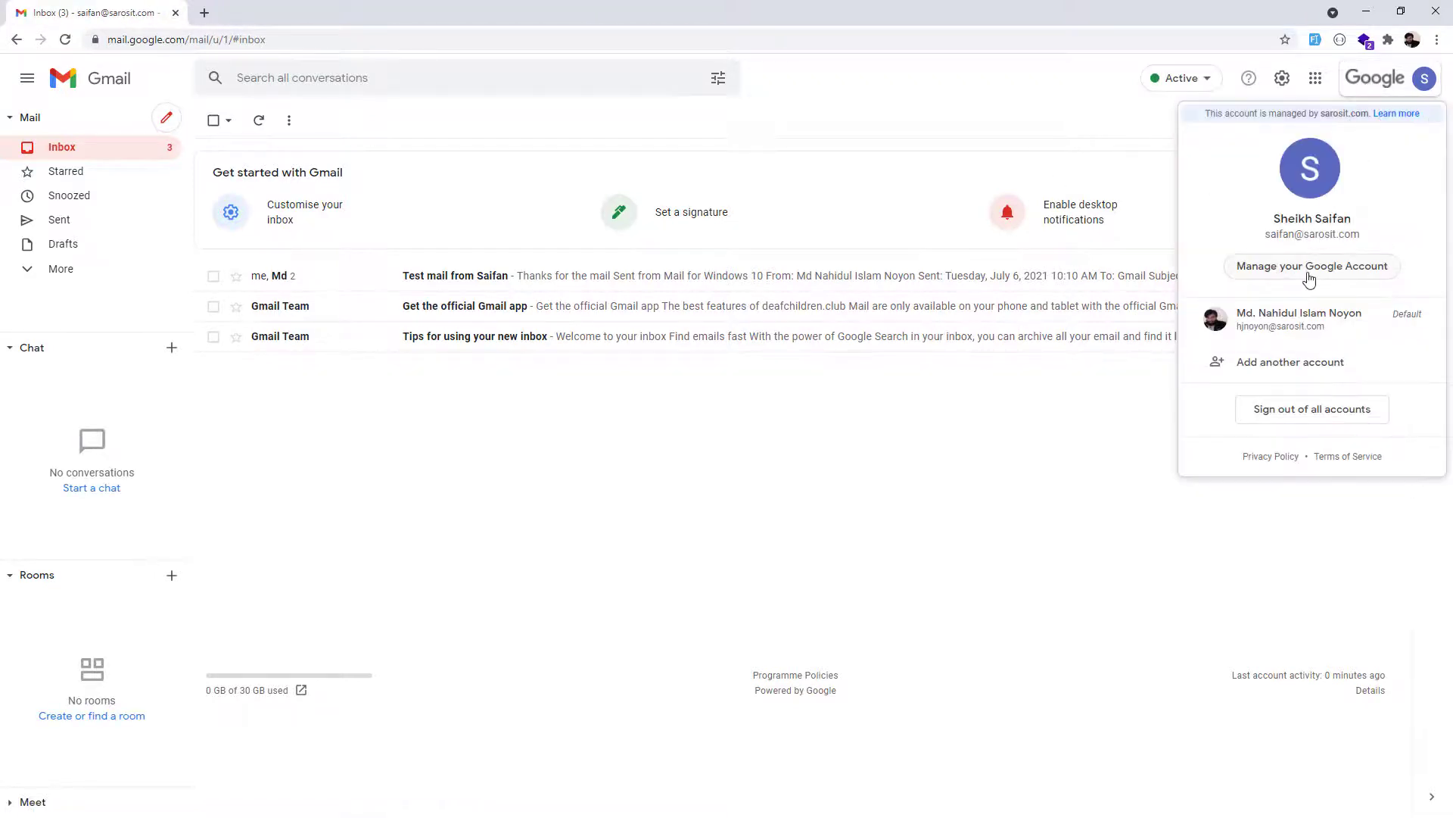
pyautogui.moveTo(1270, 234); pyautogui.dragTo(1369, 235)
pyautogui.click(1367, 217)
pyautogui.moveTo(1270, 218); pyautogui.dragTo(1370, 224)
pyautogui.click(1367, 245)
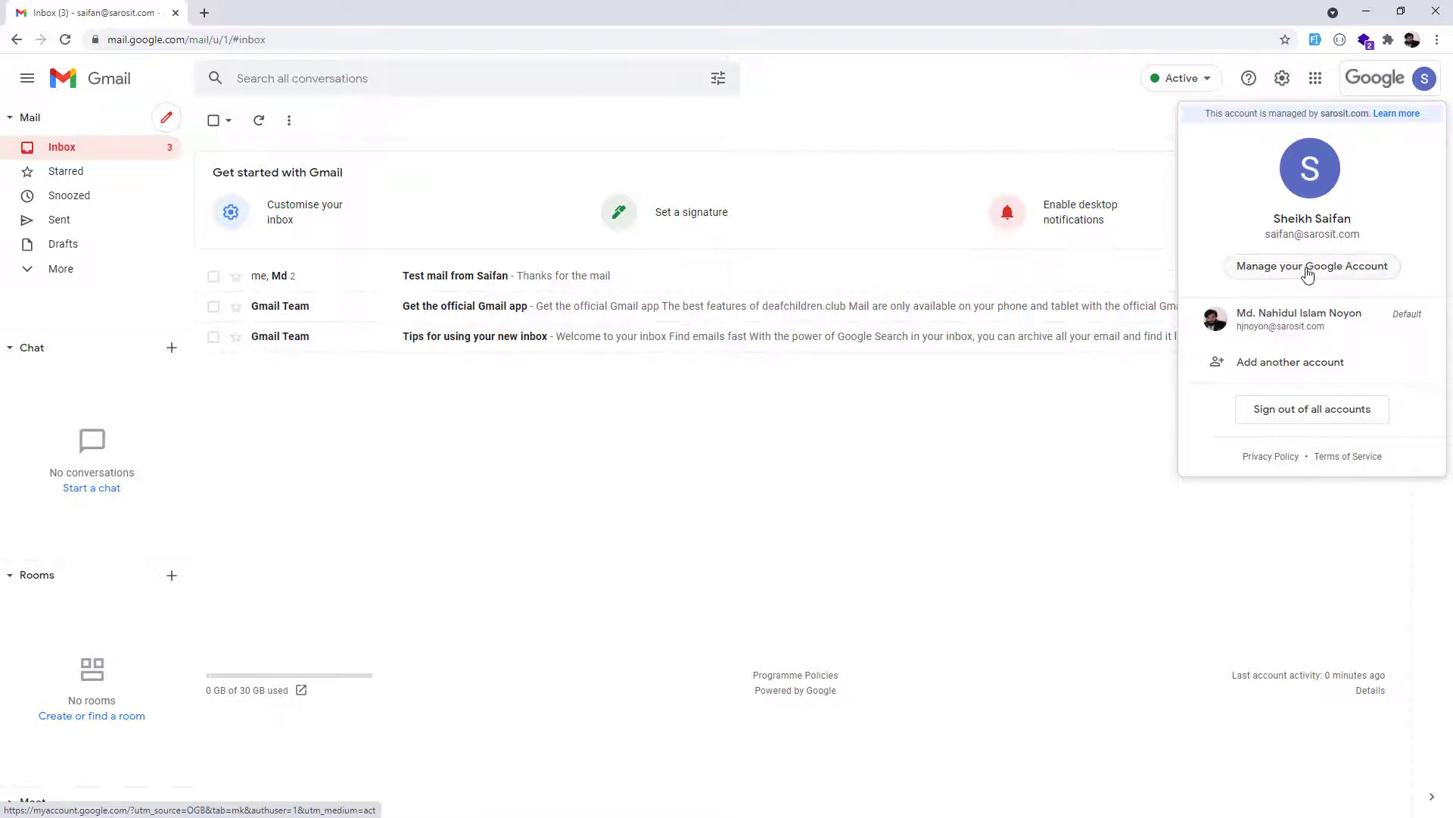
pyautogui.click(1302, 274)
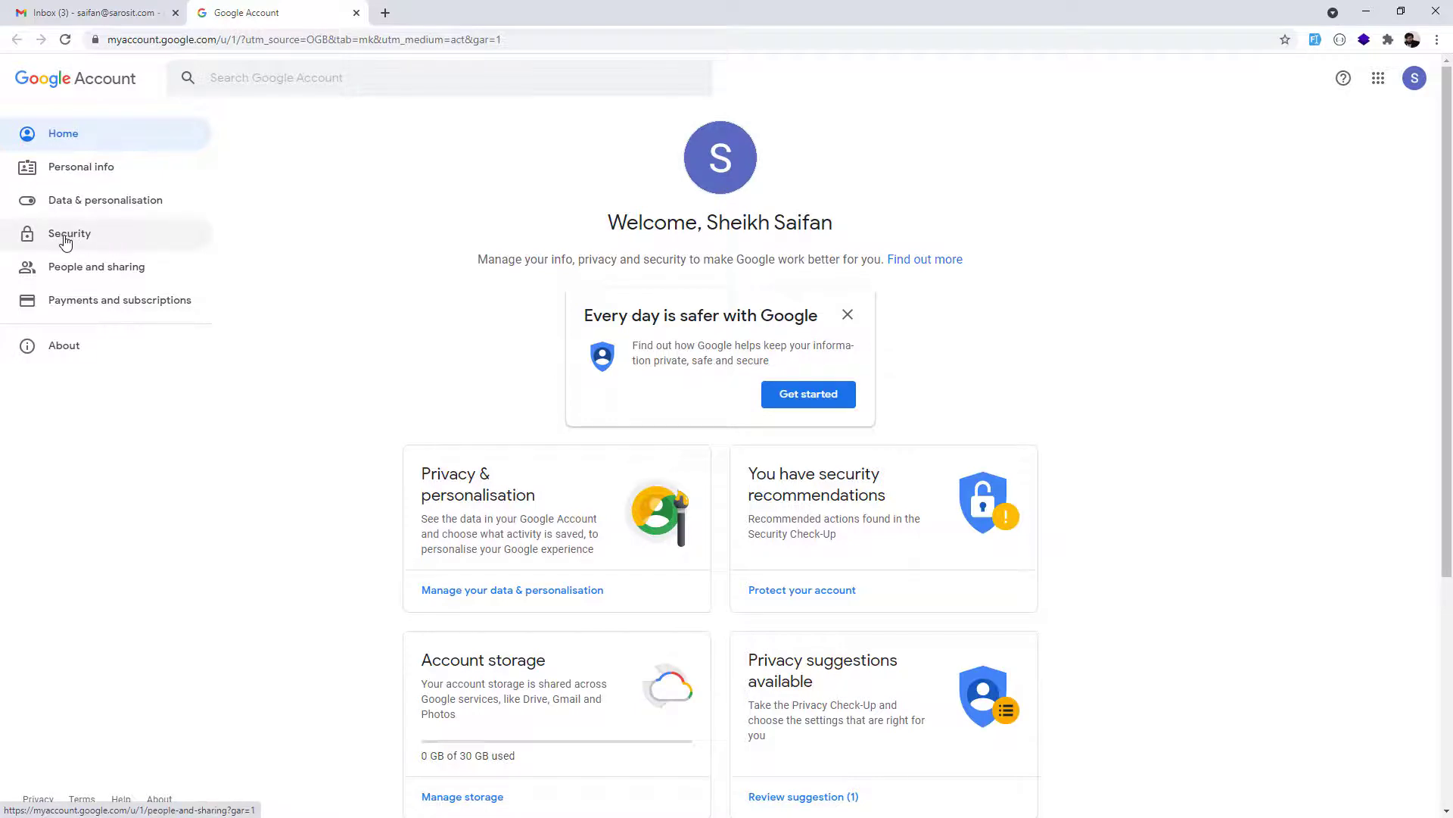
# Open the 2-Step Verification page under the account's Security settings.
pyautogui.click(106, 235)
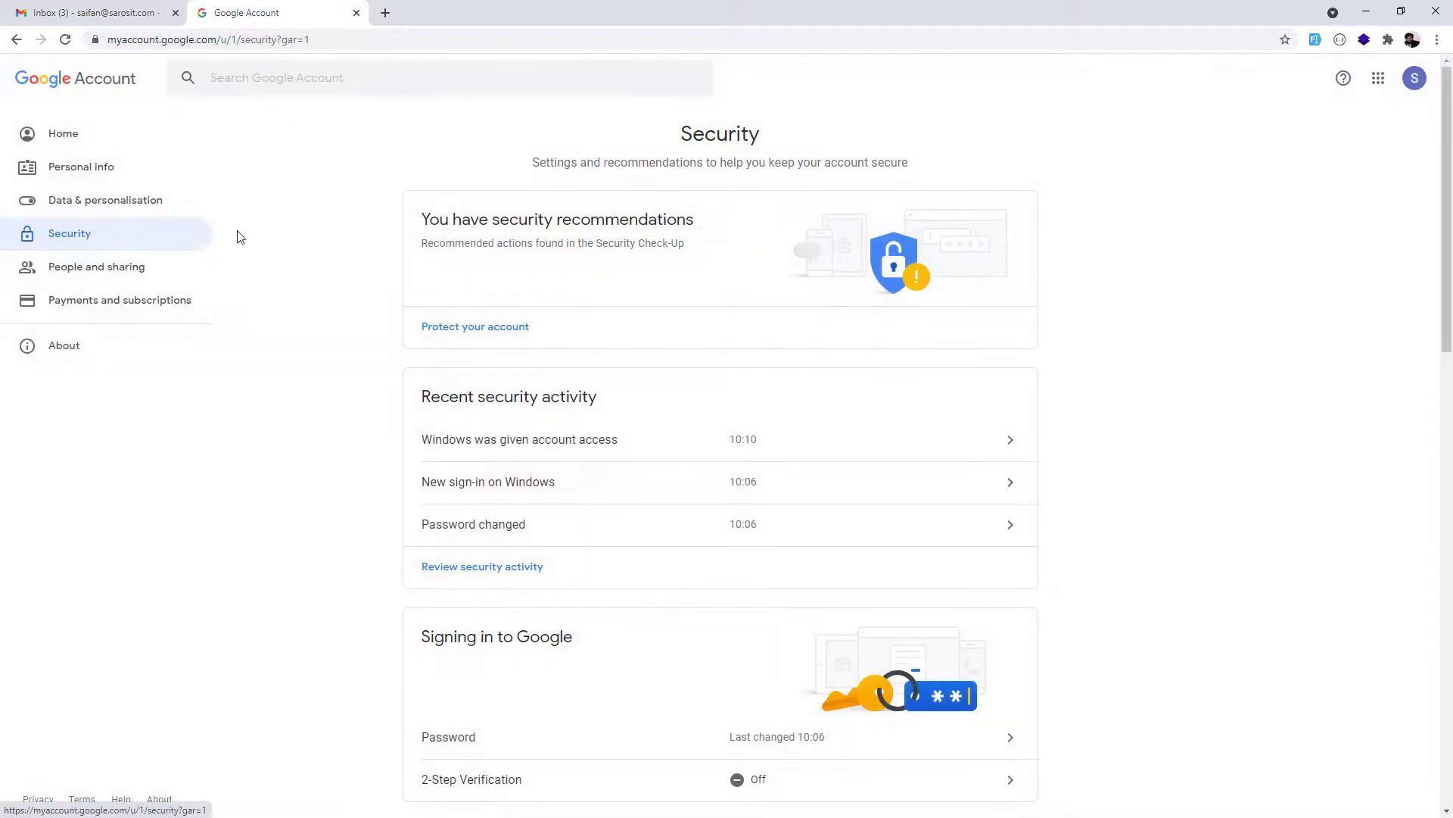
pyautogui.scroll(-1, 491, 458)
pyautogui.scroll(-3, 492, 454)
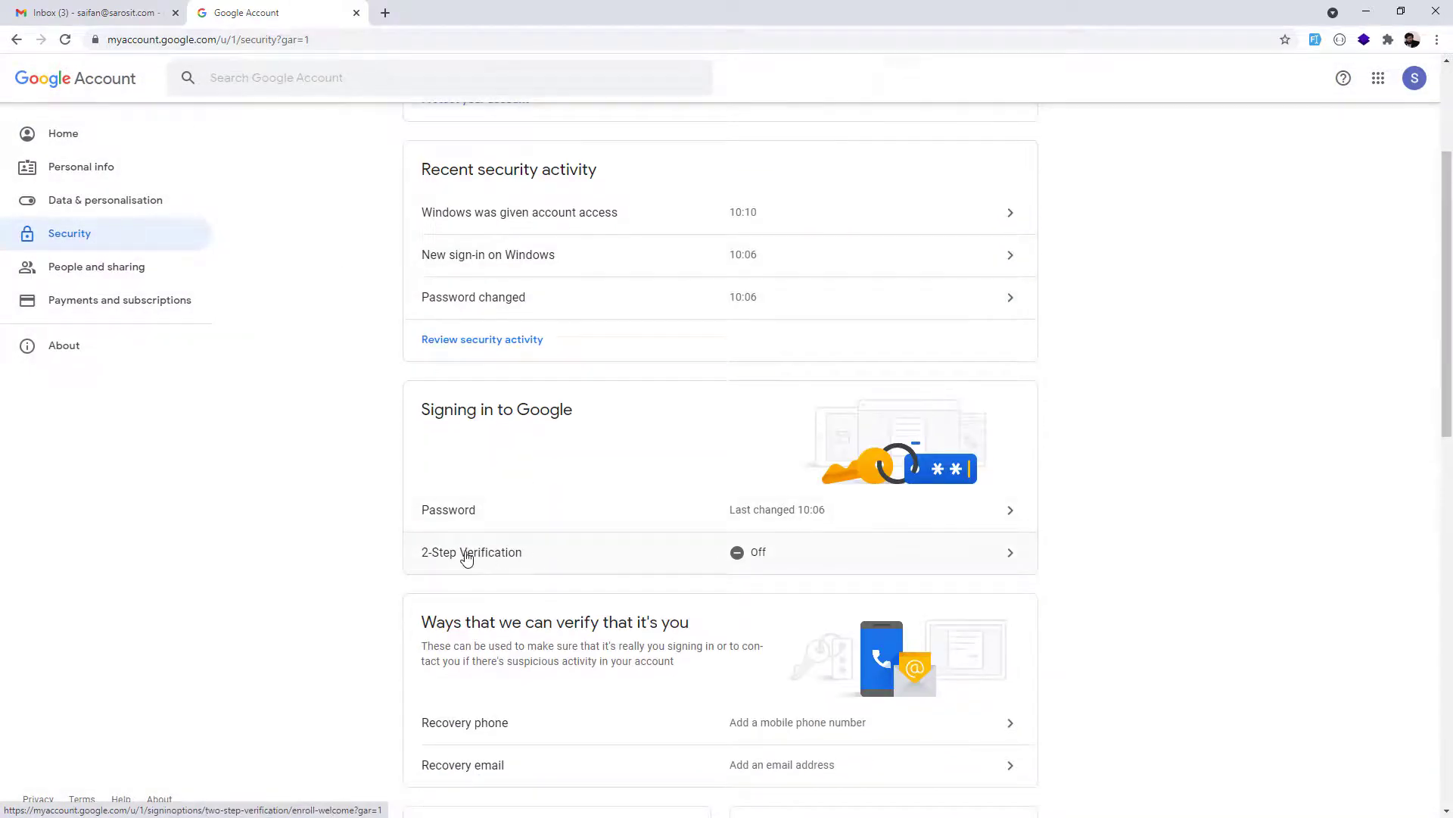
pyautogui.click(611, 559)
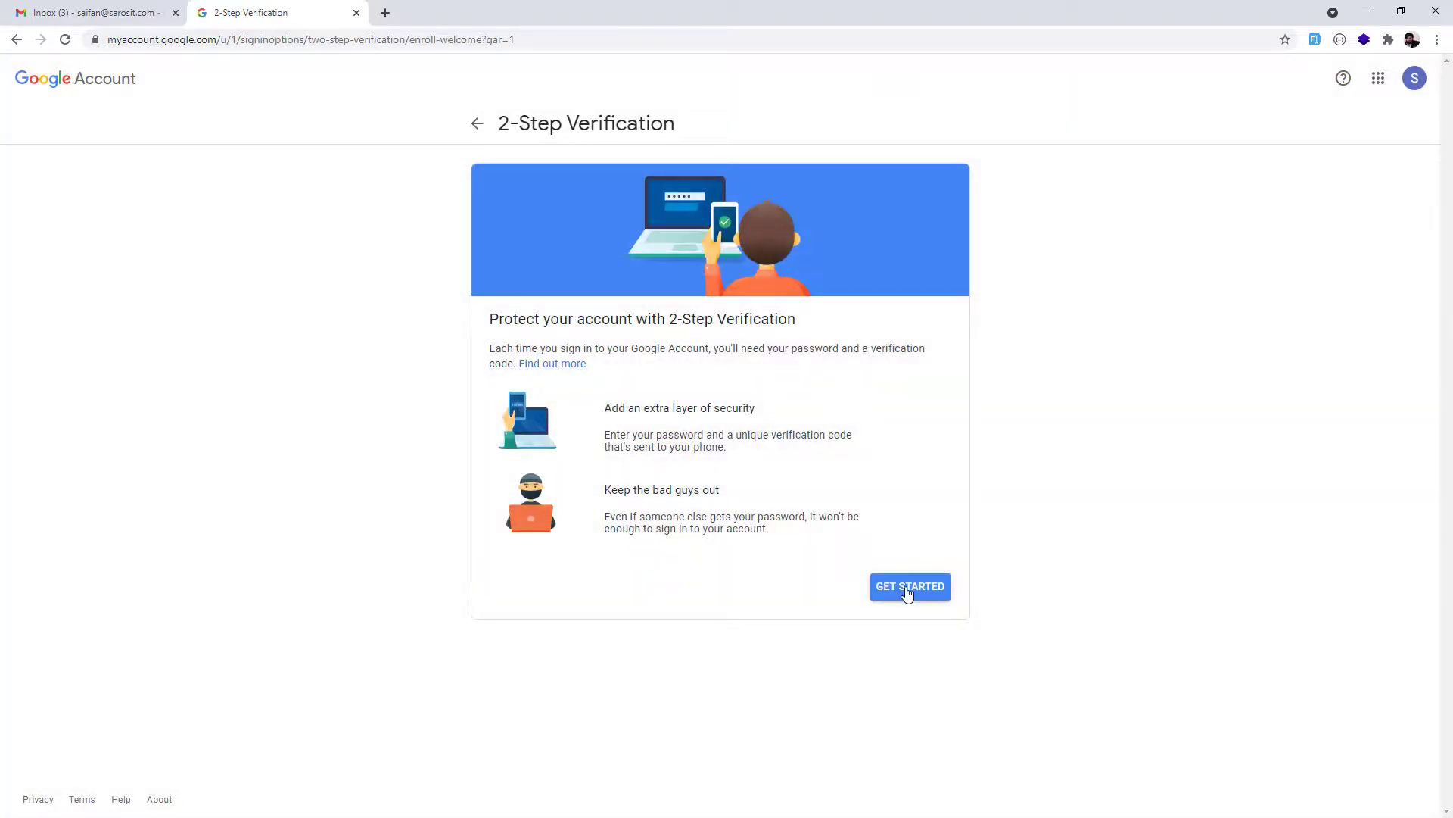
# Start 2-Step Verification setup, confirm the account password and submit the phone number for codes.
pyautogui.click(947, 591)
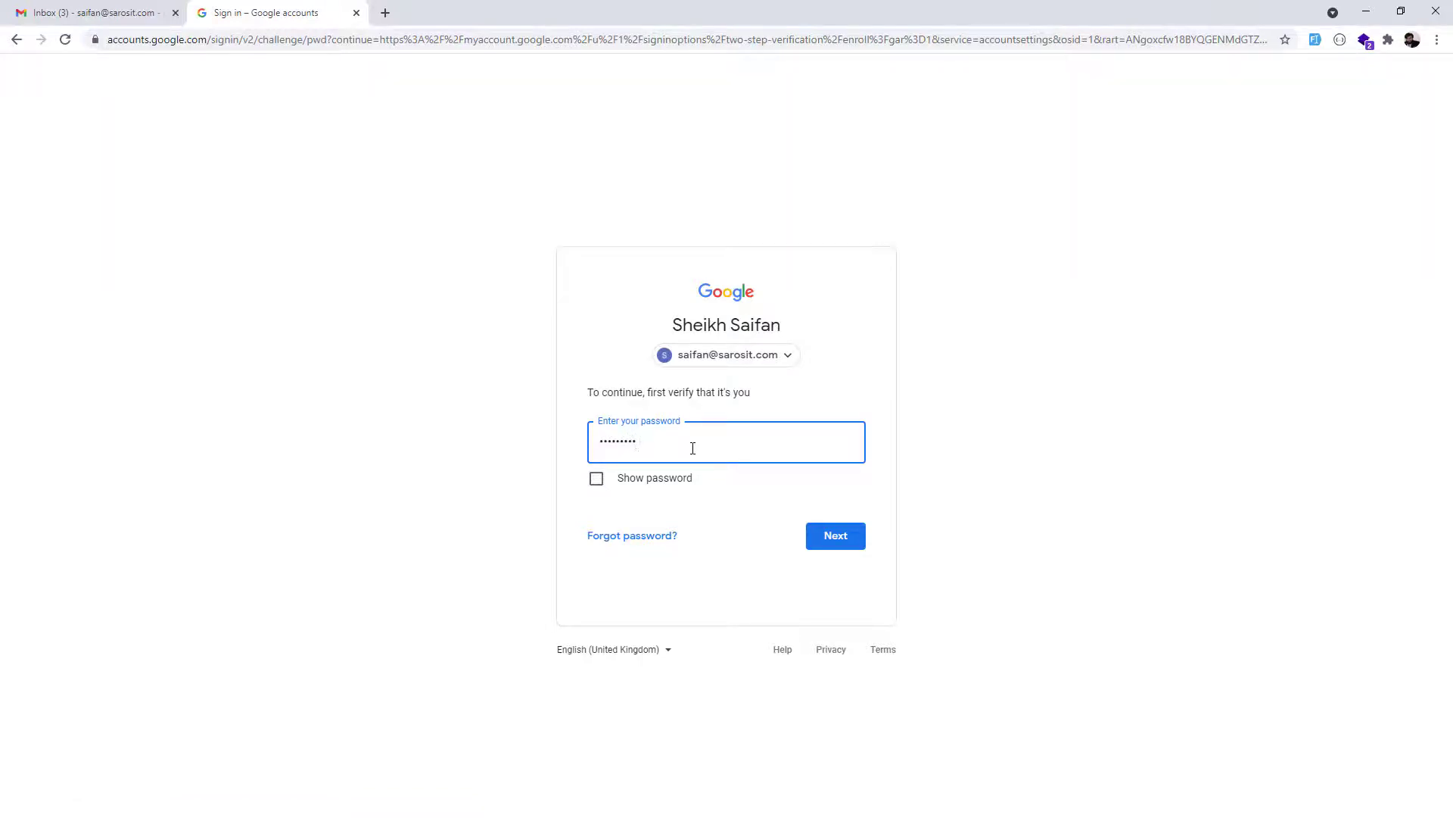
pyautogui.press('Return')
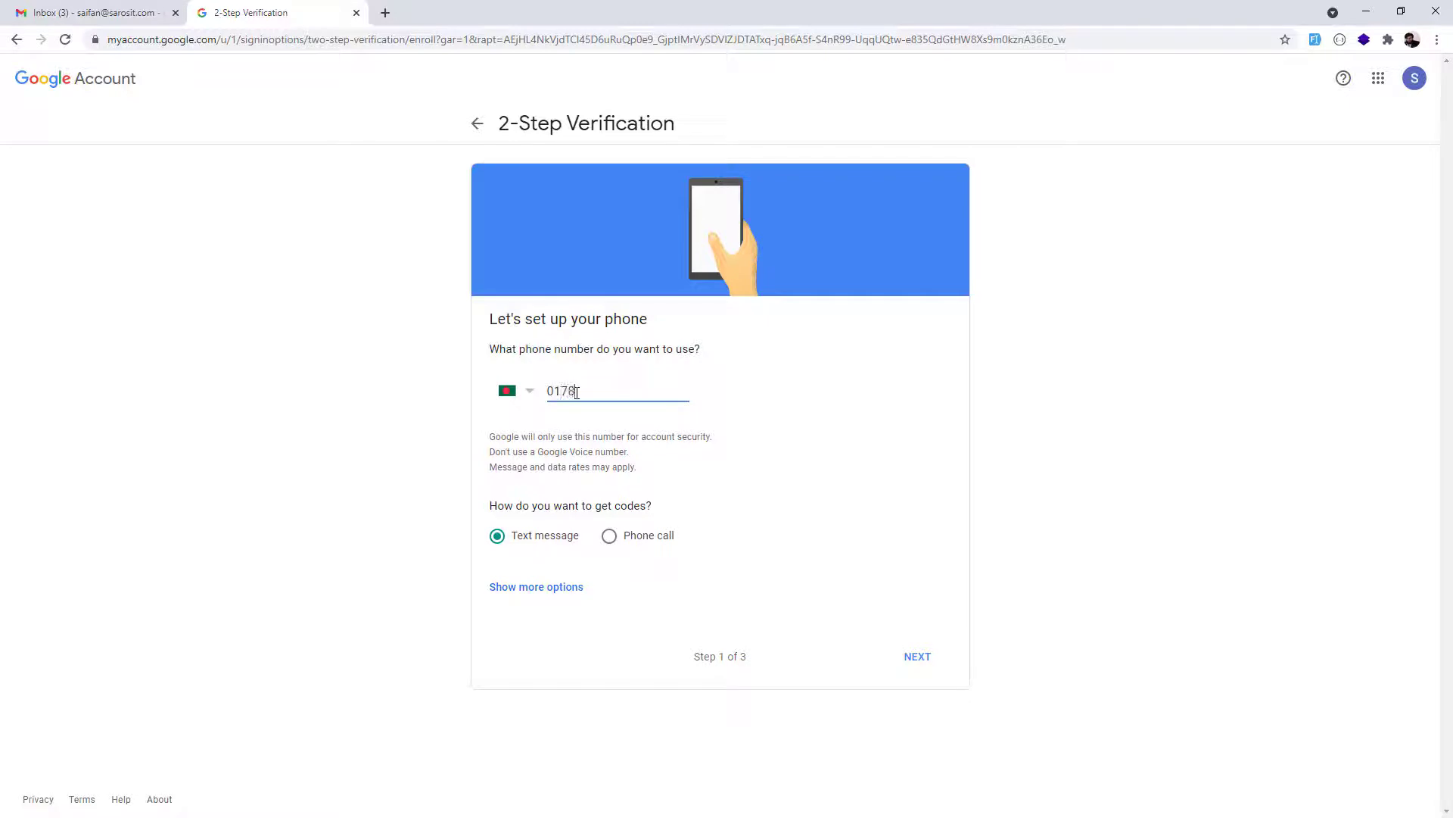
pyautogui.write('80')
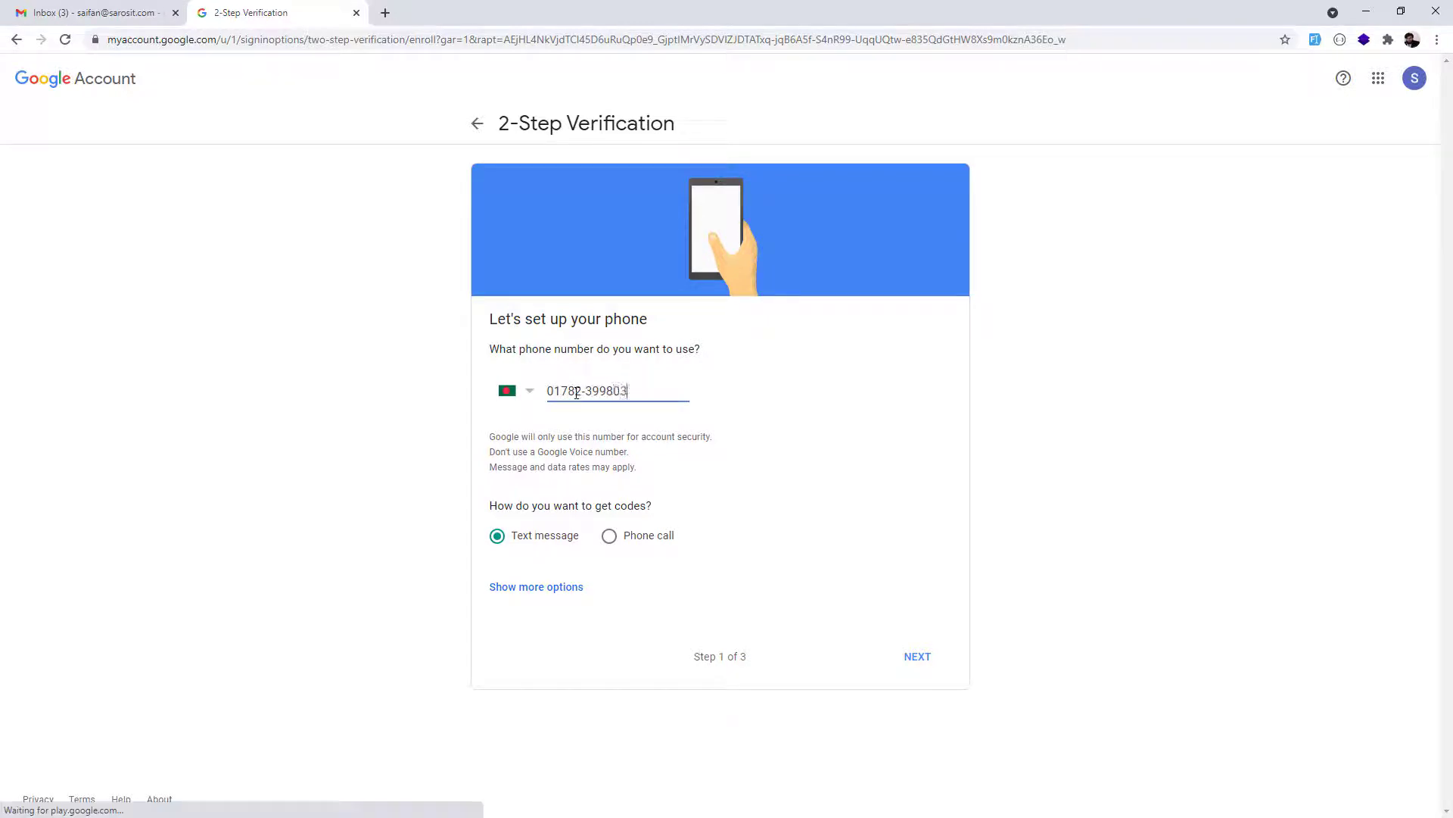
pyautogui.write('3')
pyautogui.click(919, 657)
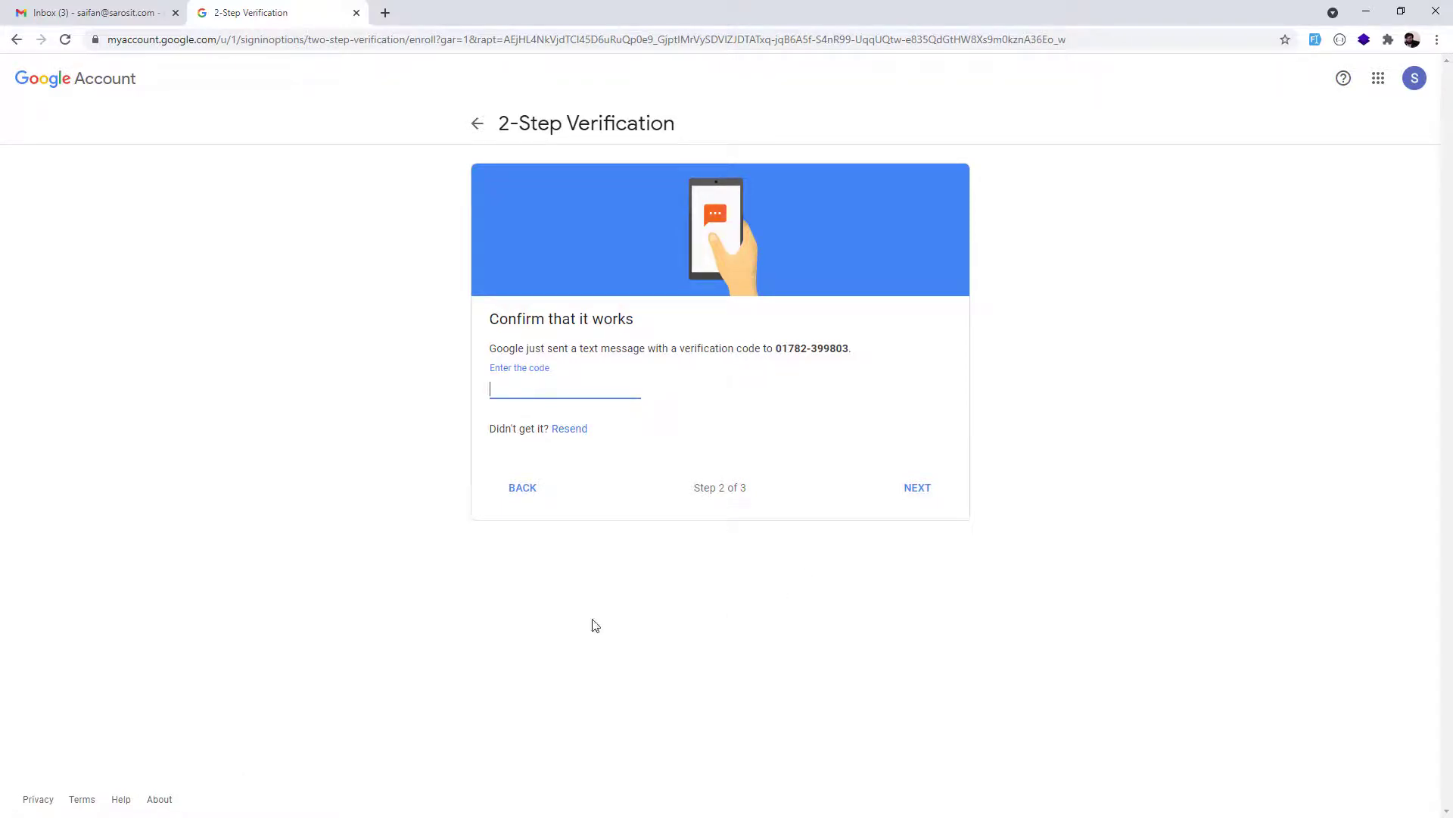
# Paste the received verification code, submit it and turn on 2-Step Verification.
pyautogui.hotkey('ctrl', 'v')
pyautogui.click(917, 488)
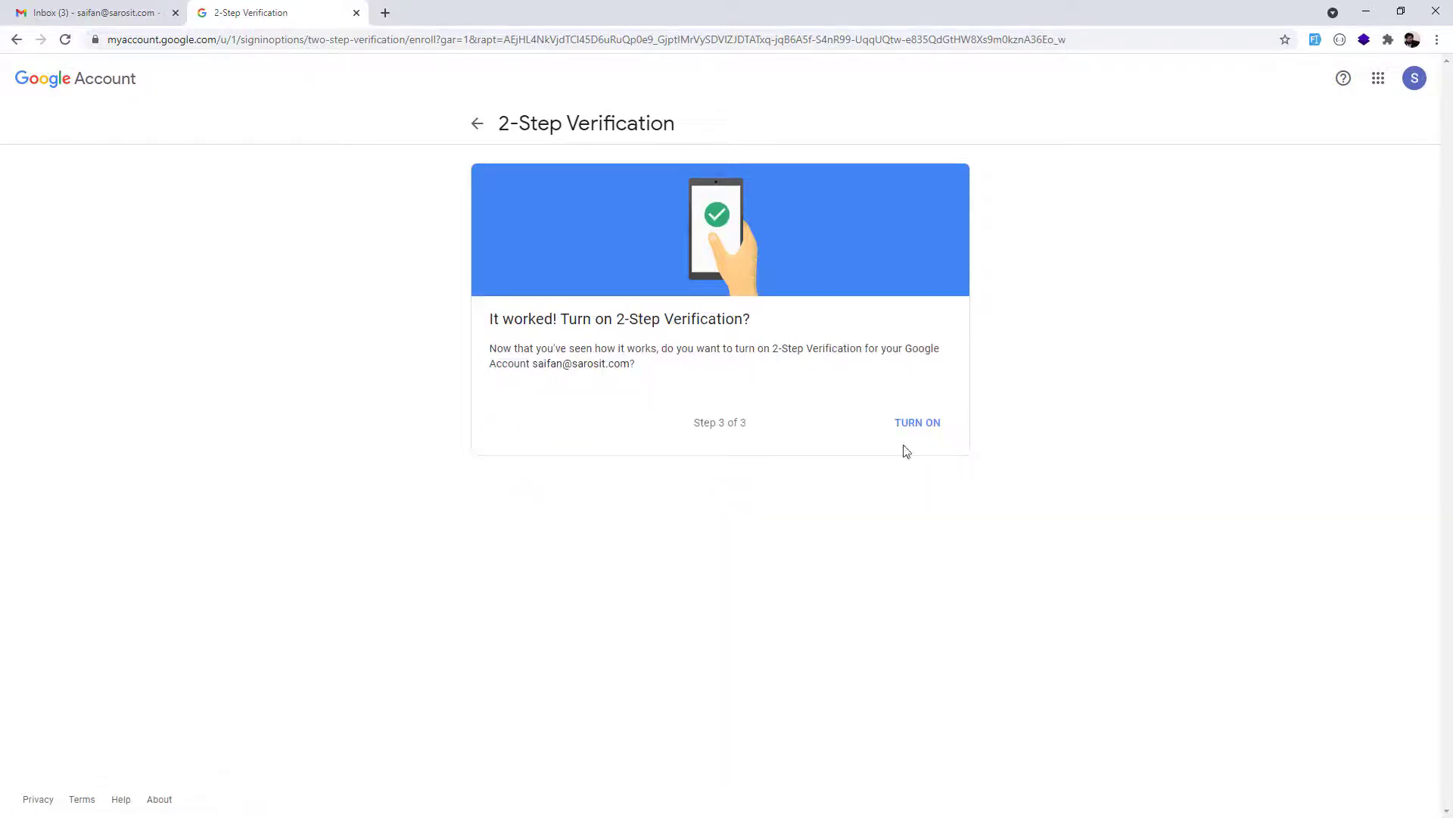
pyautogui.click(927, 429)
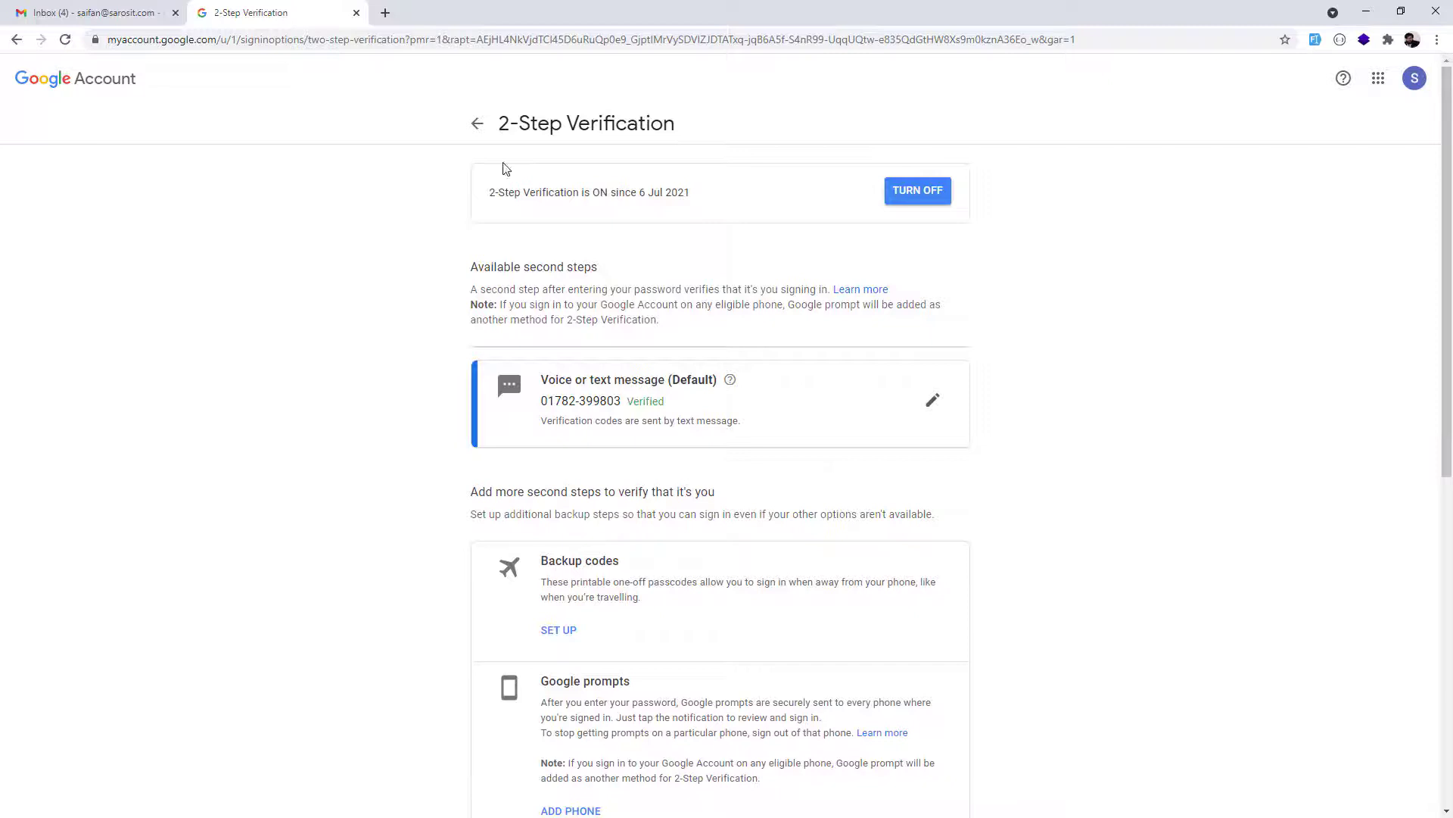
# Go back to the Security page, scroll down to App passwords and re-enter the account password.
pyautogui.click(478, 124)
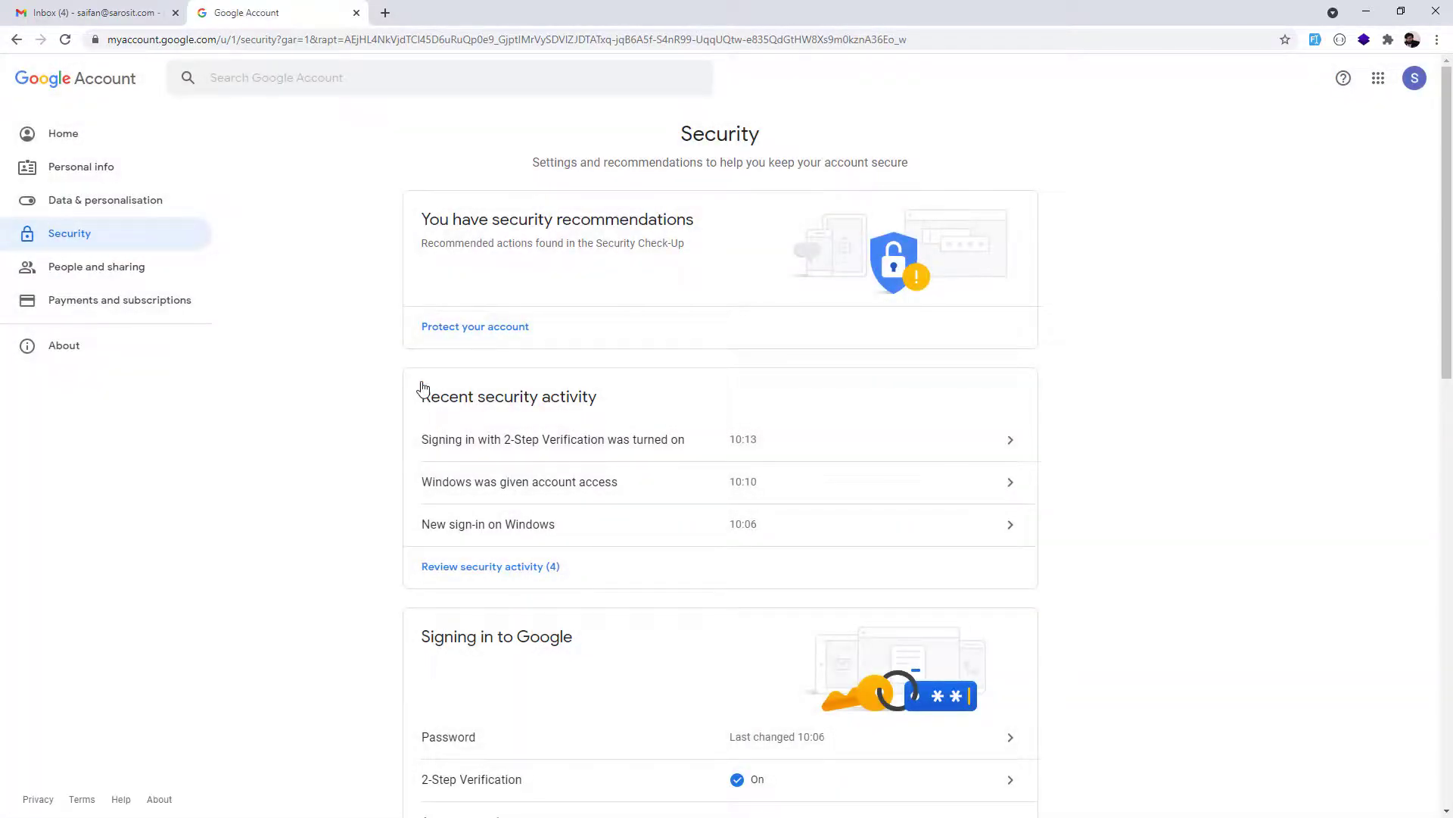
pyautogui.scroll(-1, 293, 373)
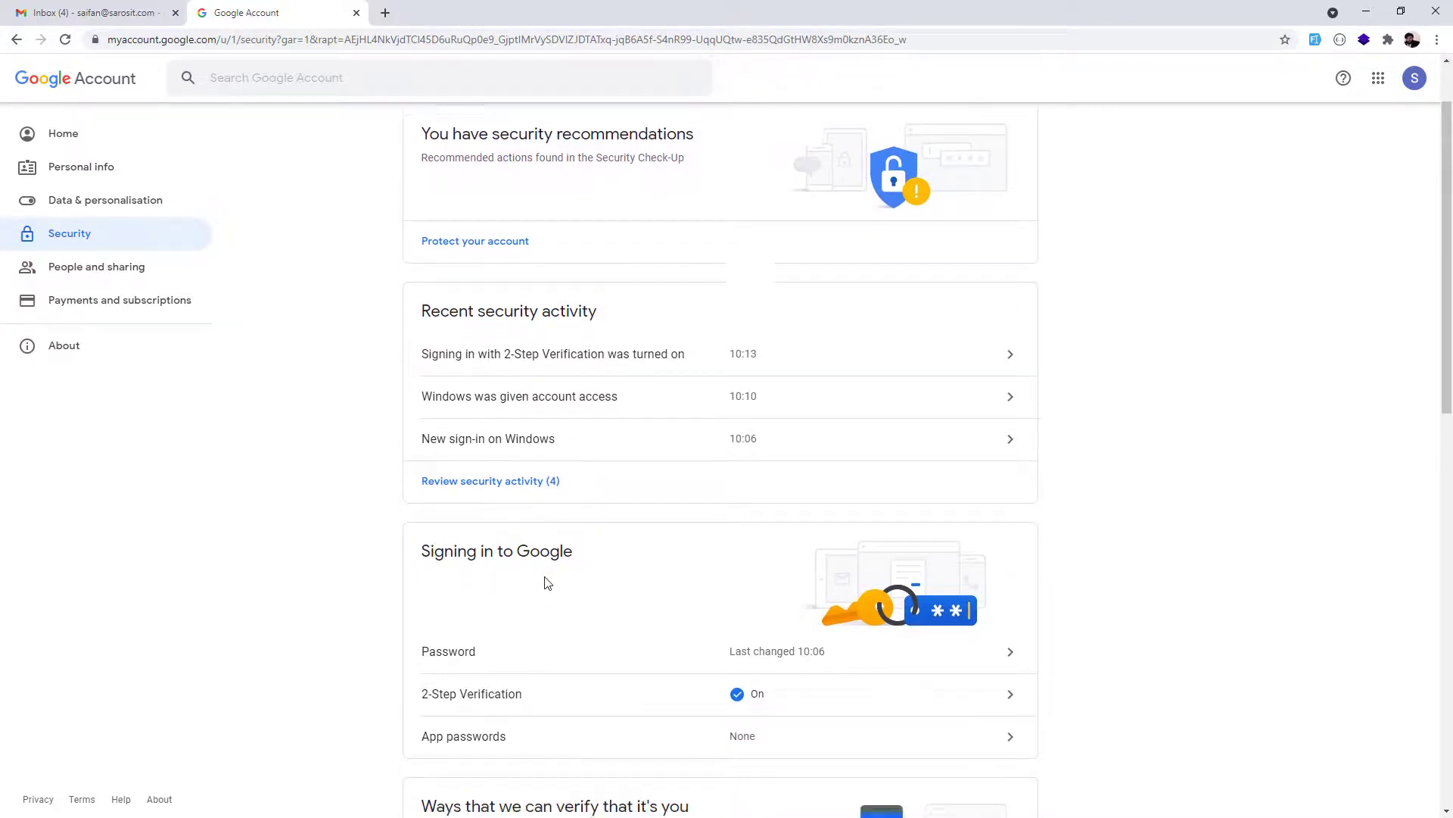
pyautogui.scroll(-4, 545, 584)
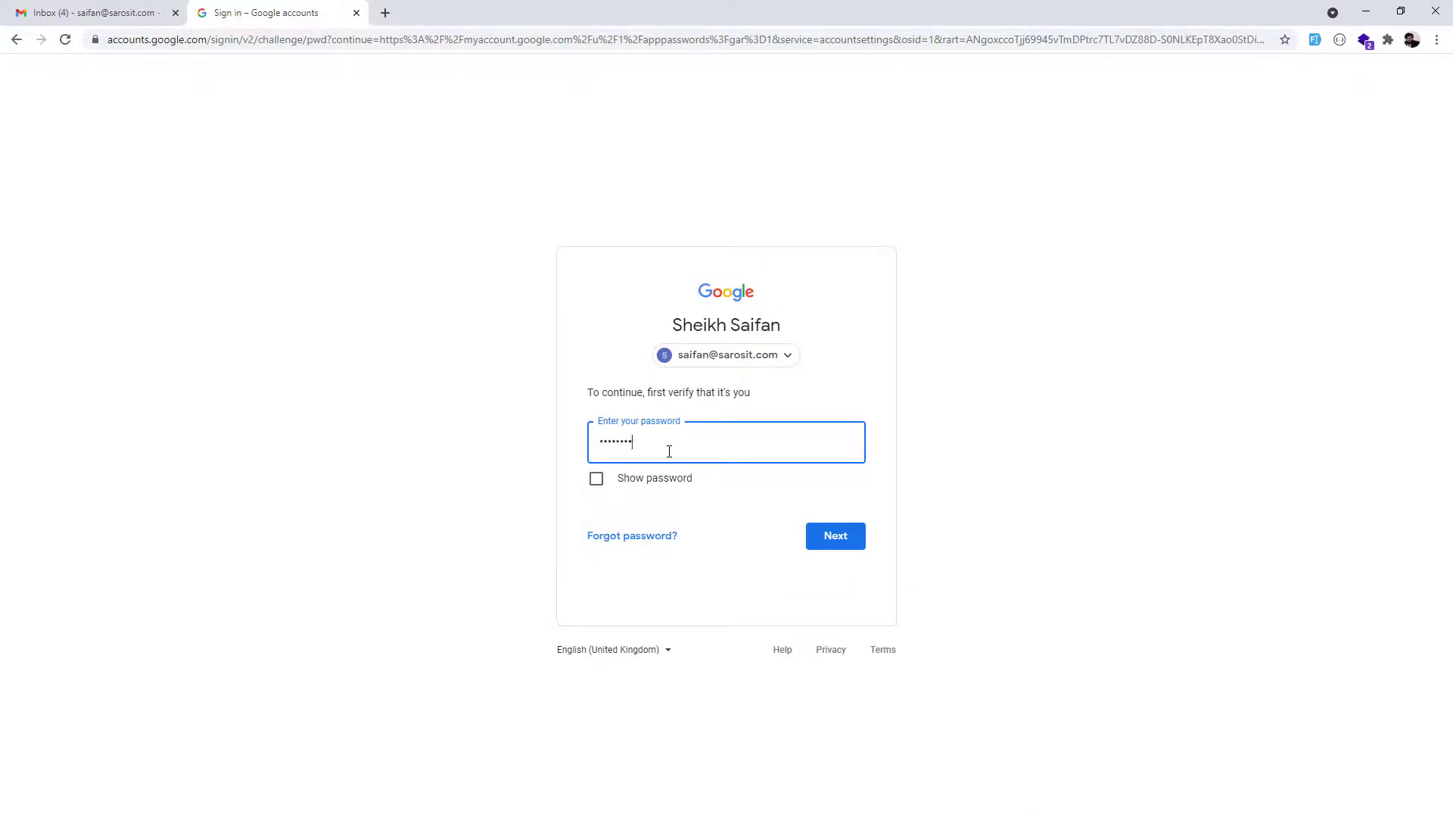
pyautogui.press('Return')
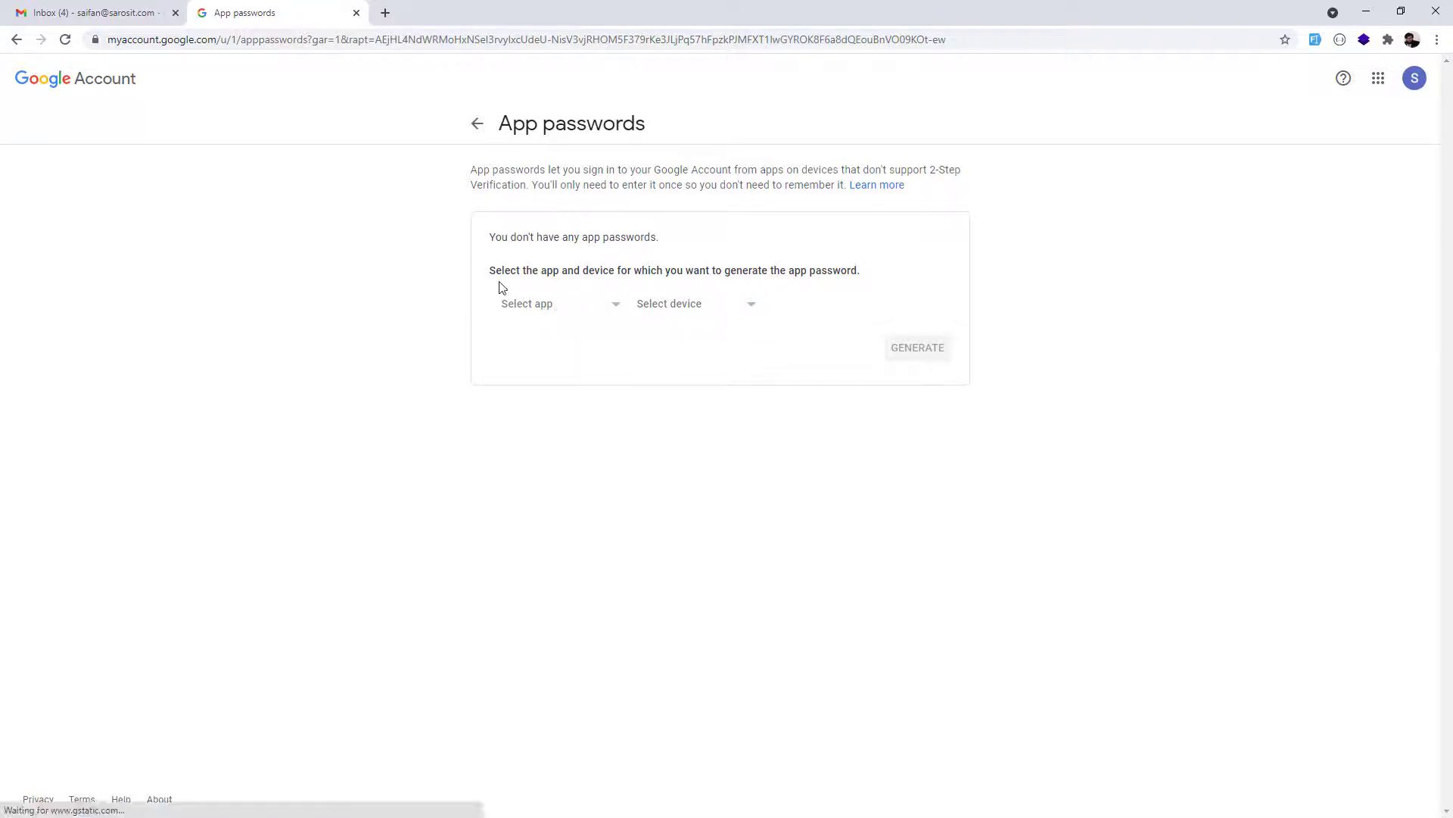
# Generate an app password for Mail on Windows Computer, copy it and switch back to Mail.
pyautogui.moveTo(516, 271); pyautogui.dragTo(855, 309)
pyautogui.click(572, 346)
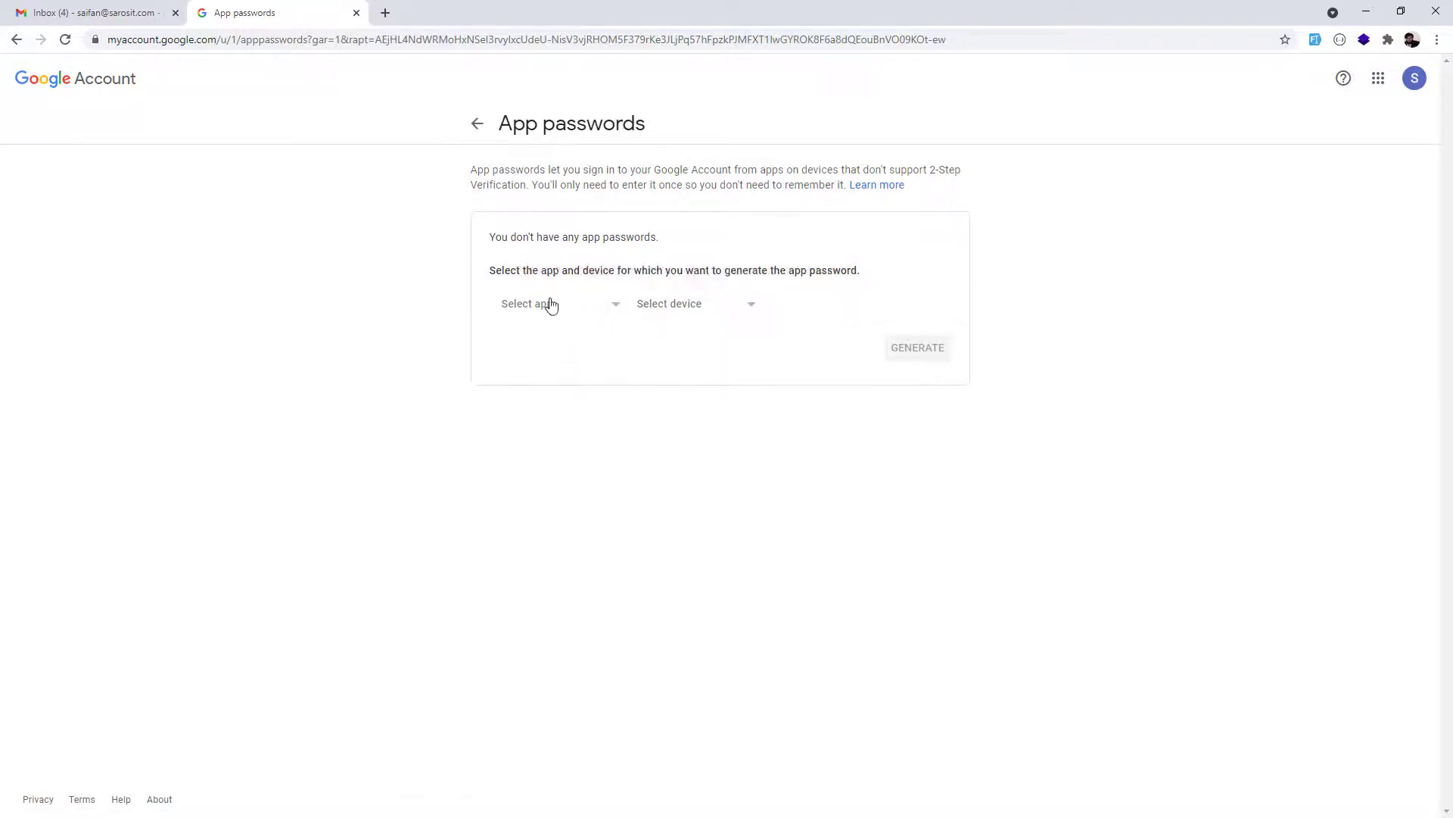
pyautogui.click(552, 307)
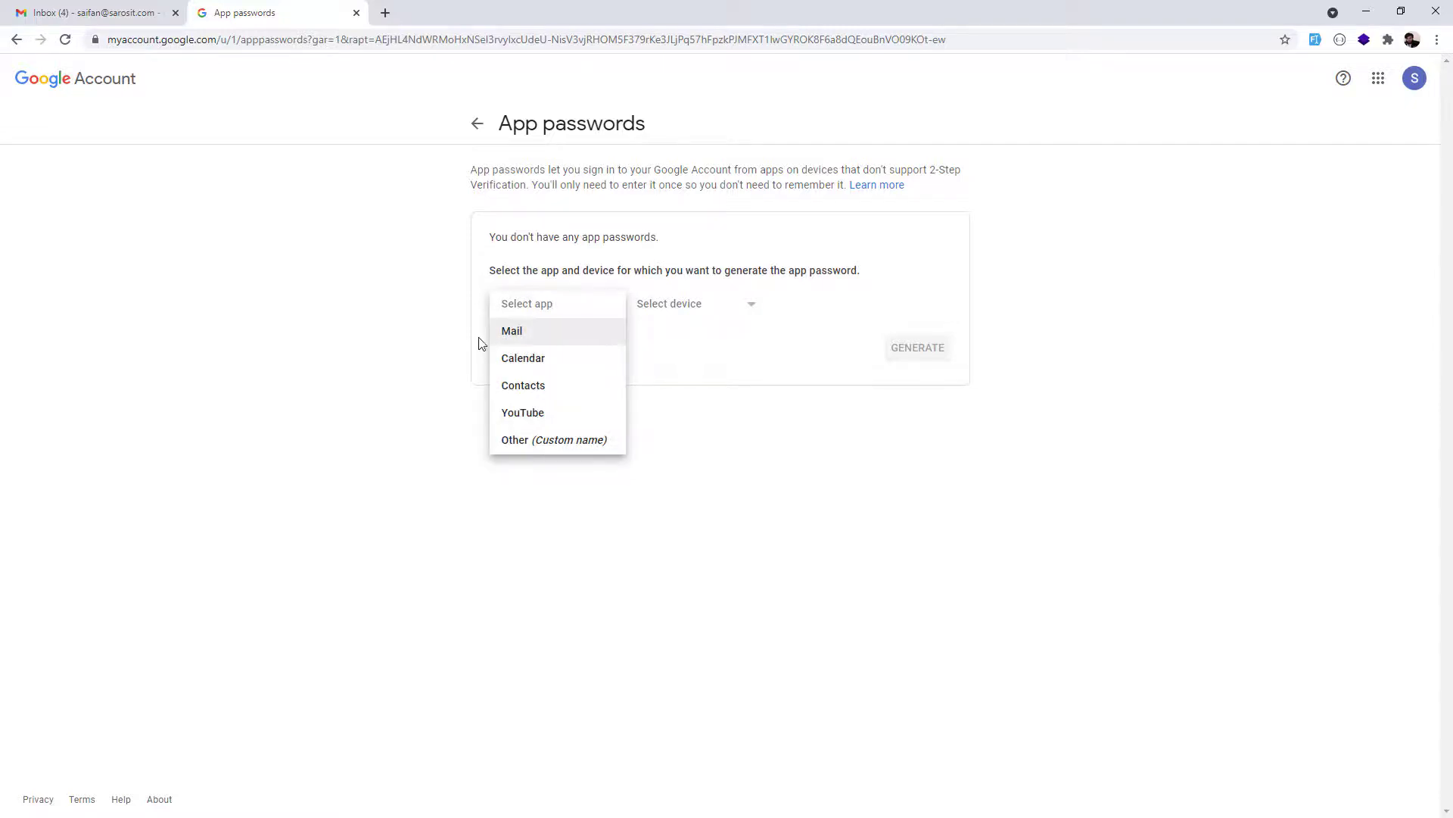
pyautogui.click(527, 335)
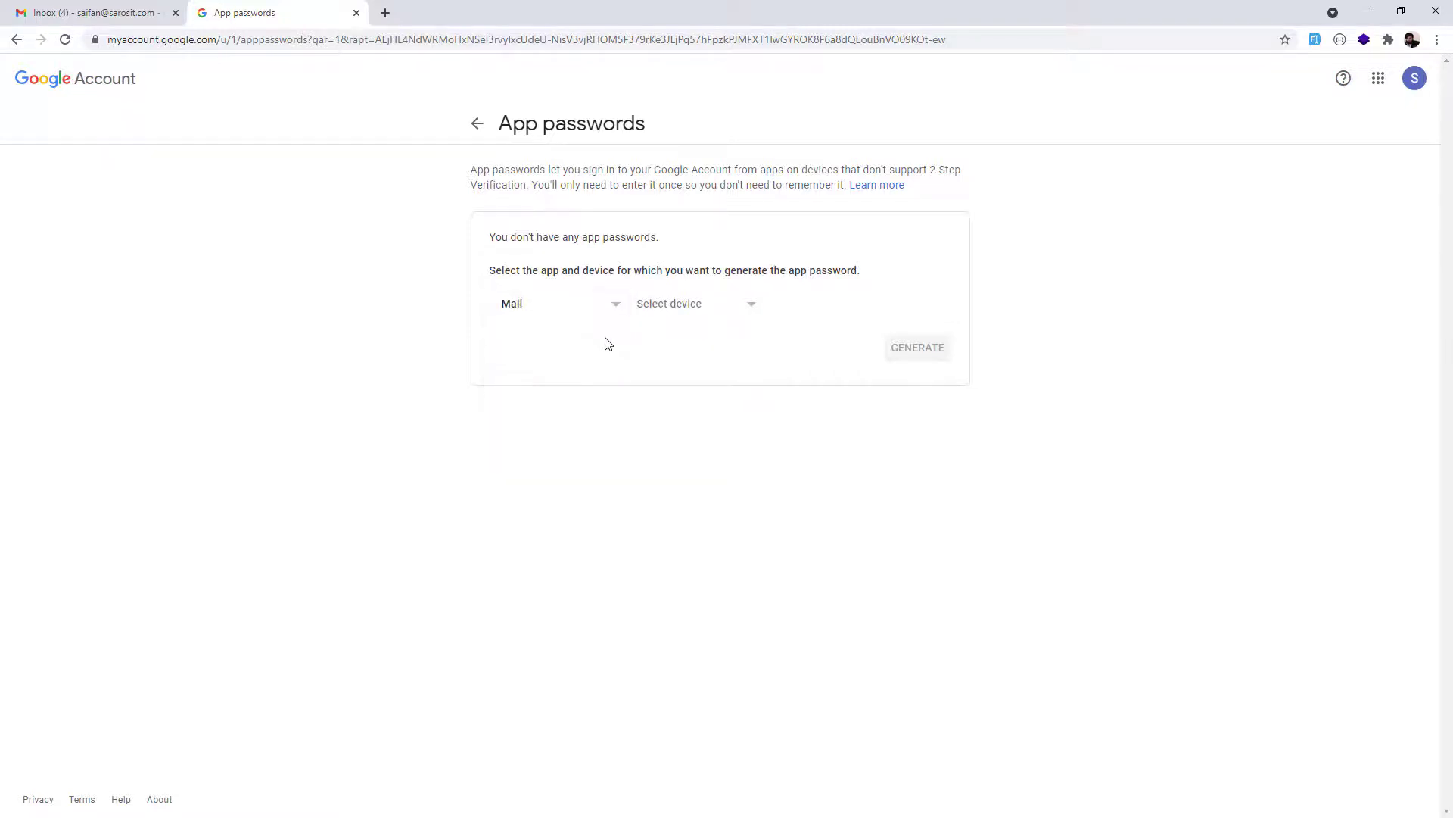
pyautogui.click(674, 307)
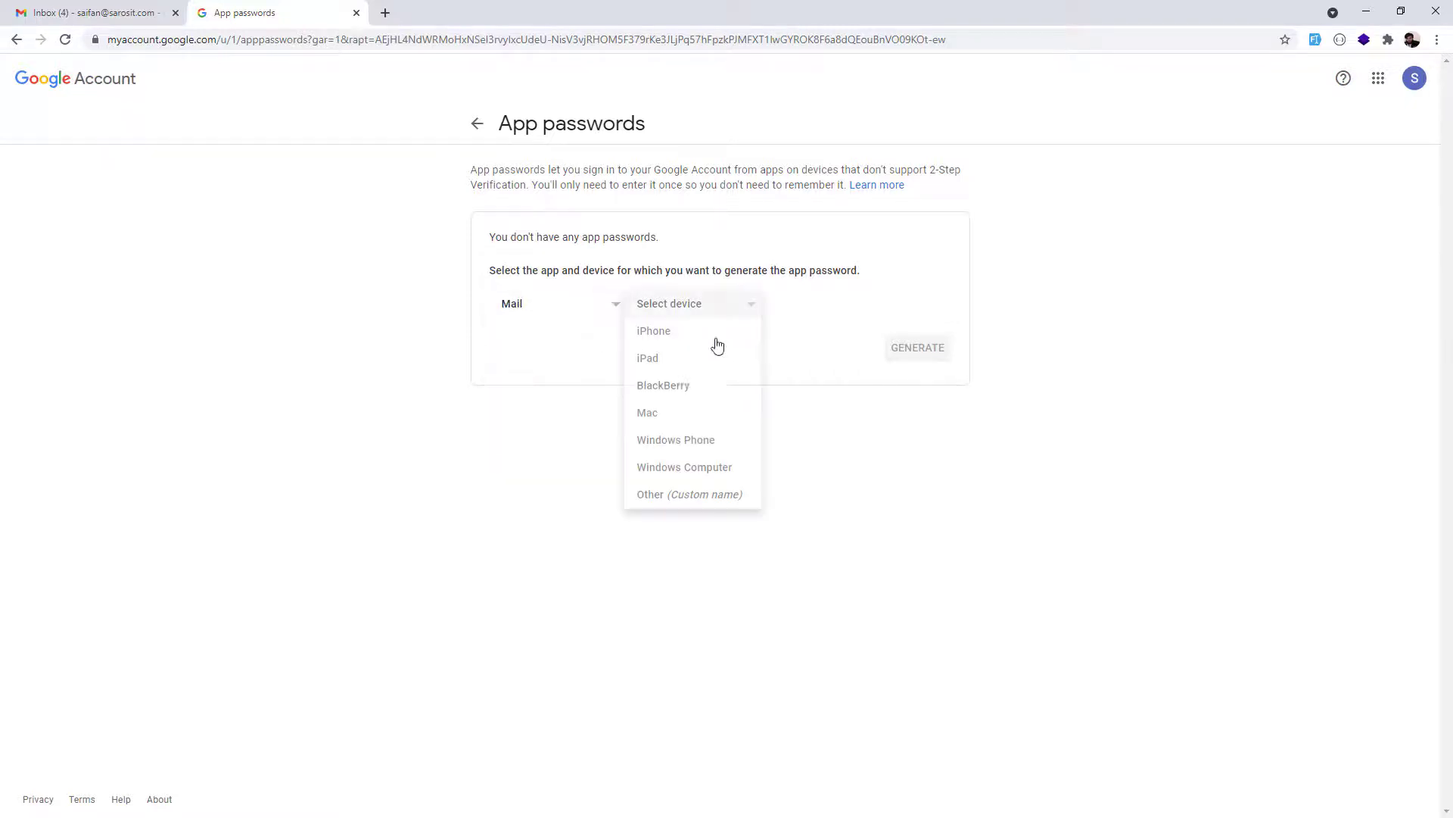
pyautogui.click(689, 469)
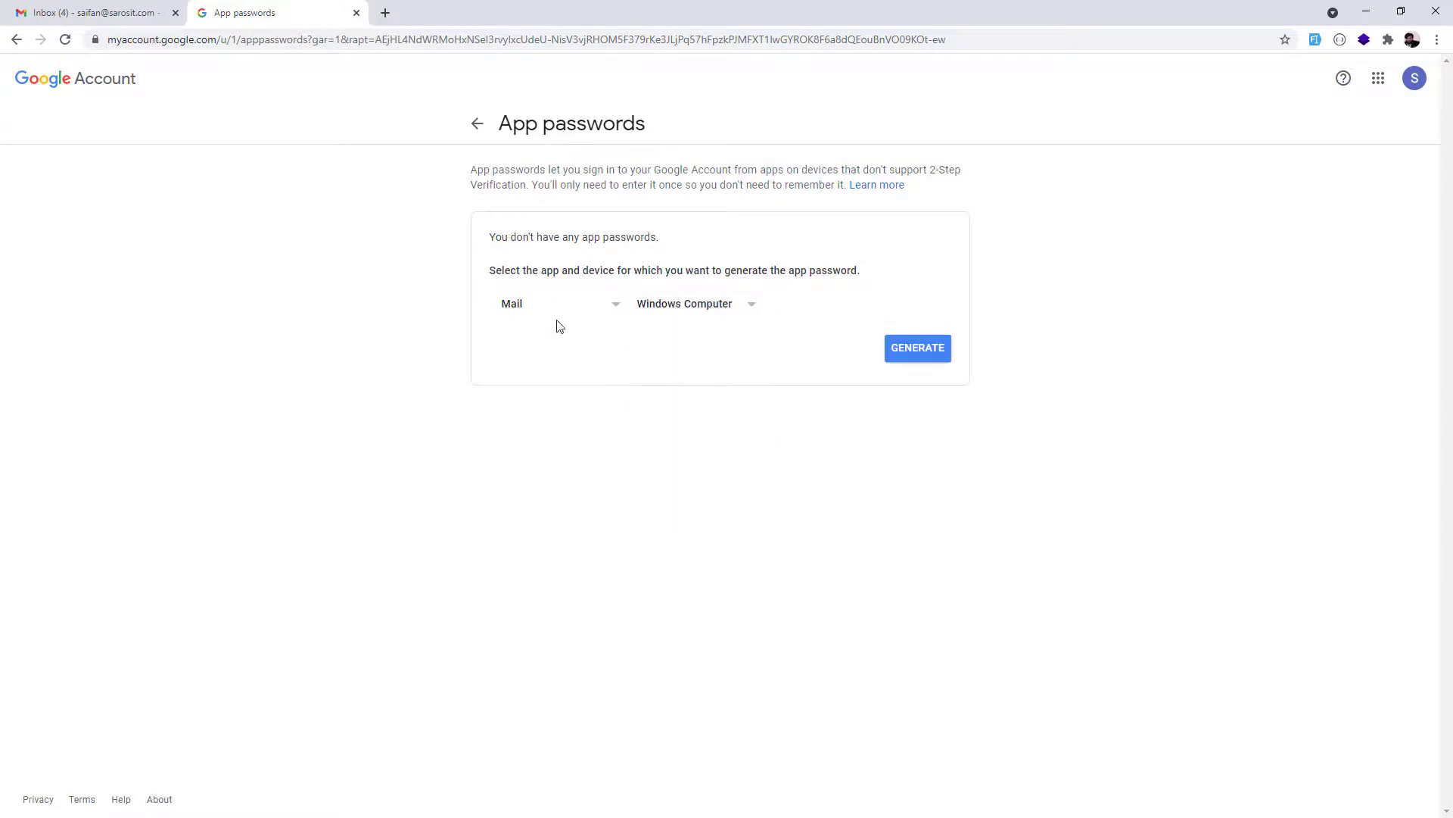
pyautogui.click(927, 354)
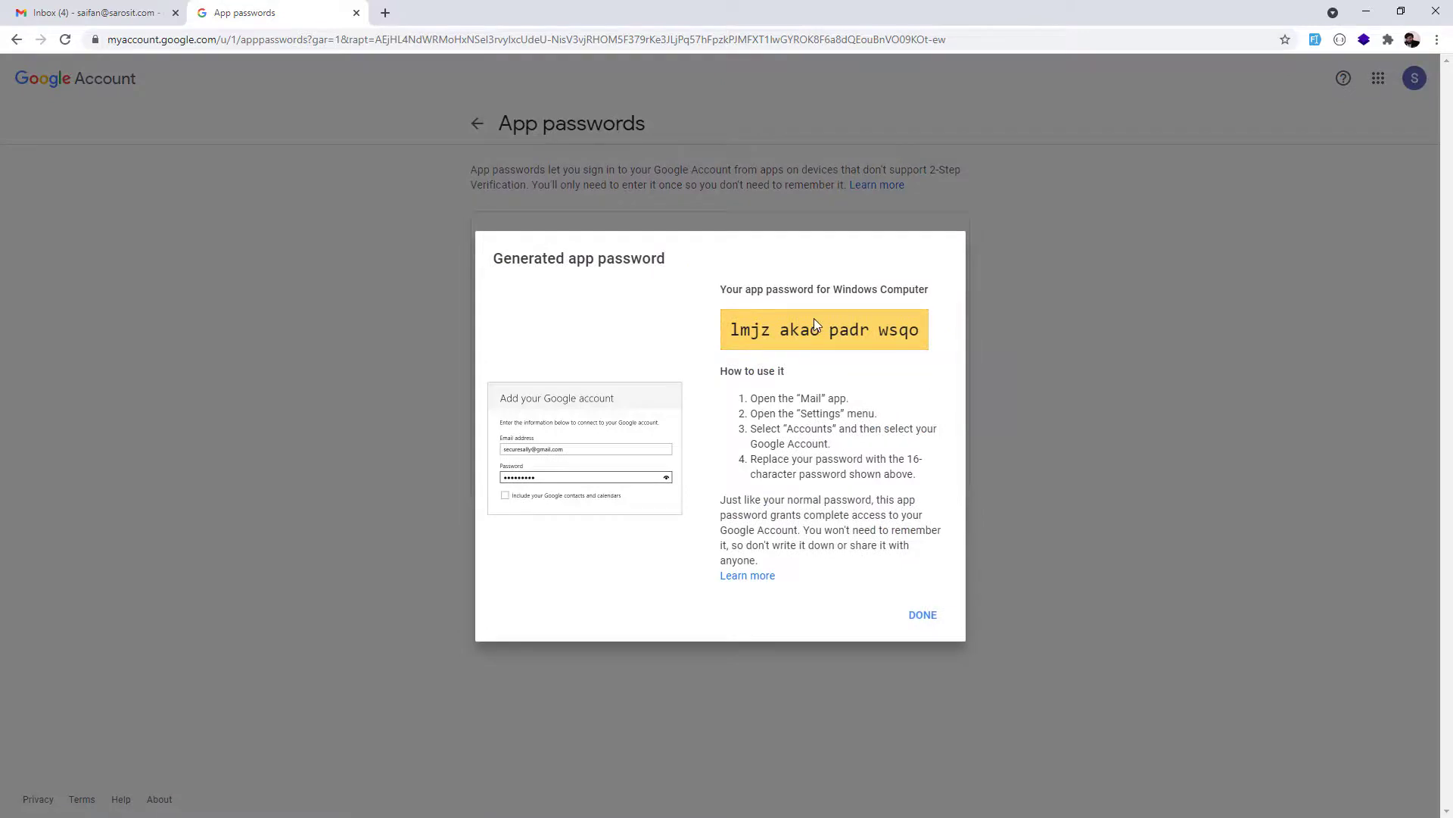
pyautogui.moveTo(734, 330); pyautogui.dragTo(925, 353)
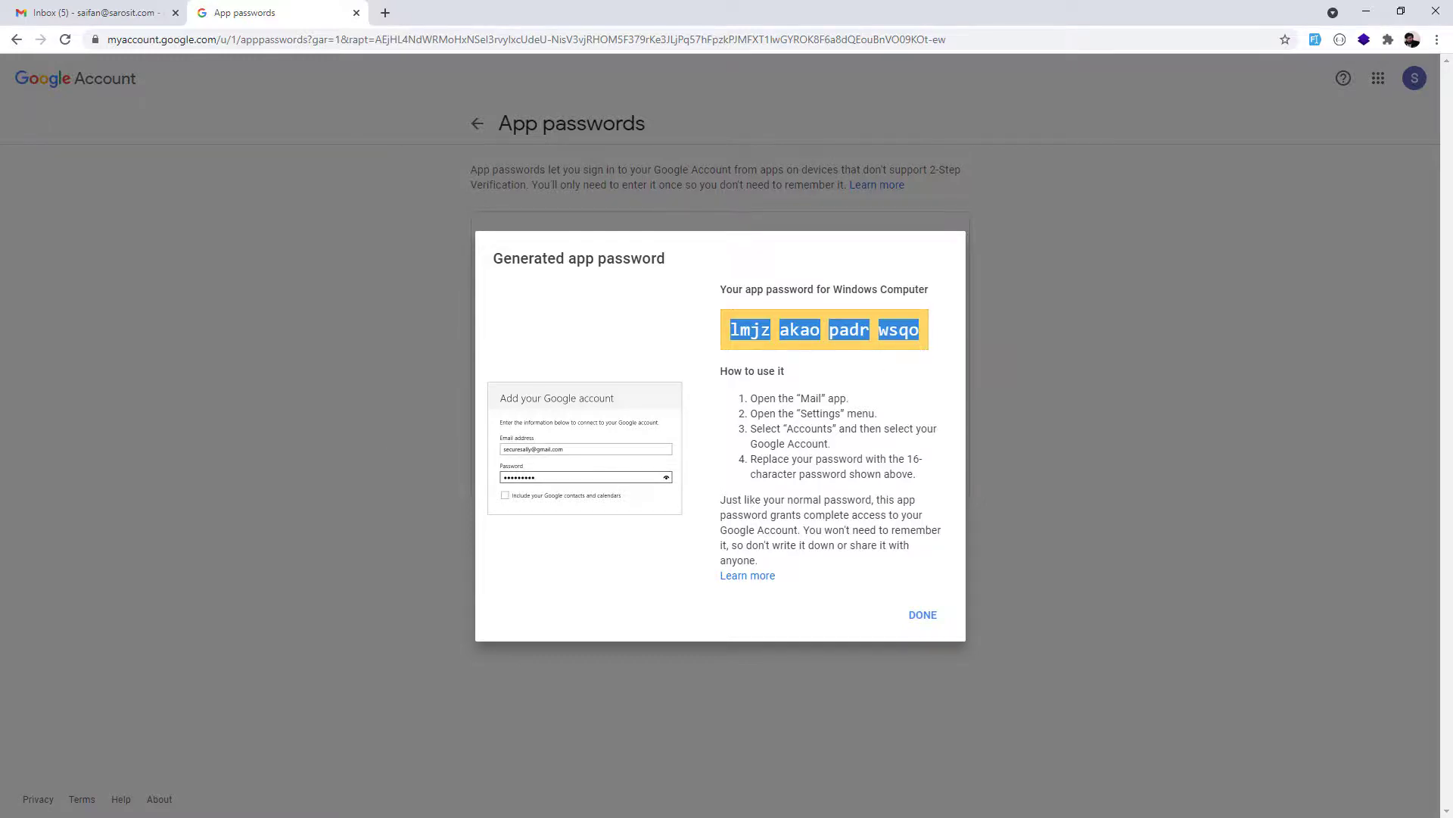
pyautogui.hotkey('alt', 'Tab')
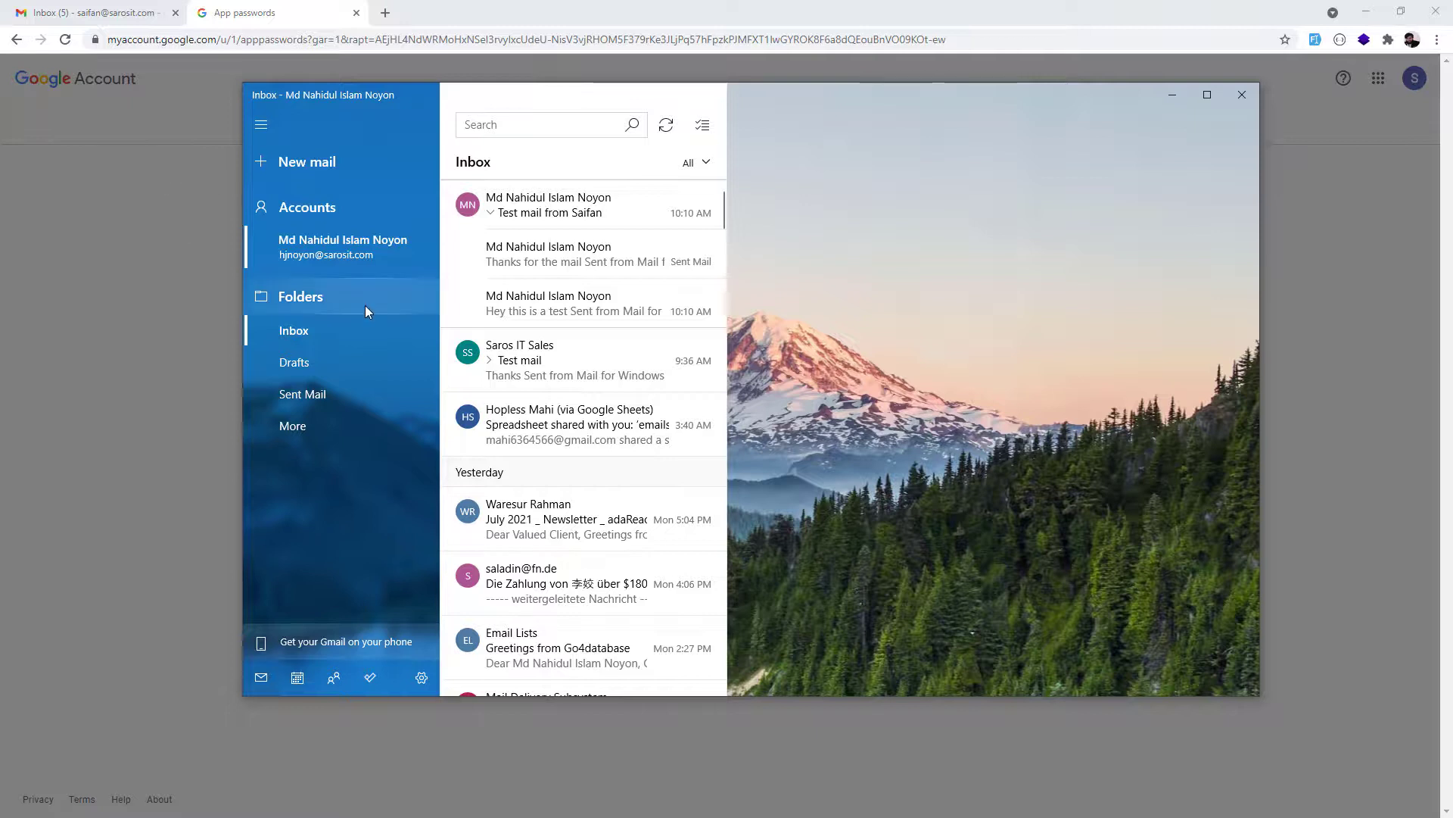
# Through Settings, Manage accounts and Add account, choose the Other account (POP, IMAP) type.
pyautogui.click(421, 677)
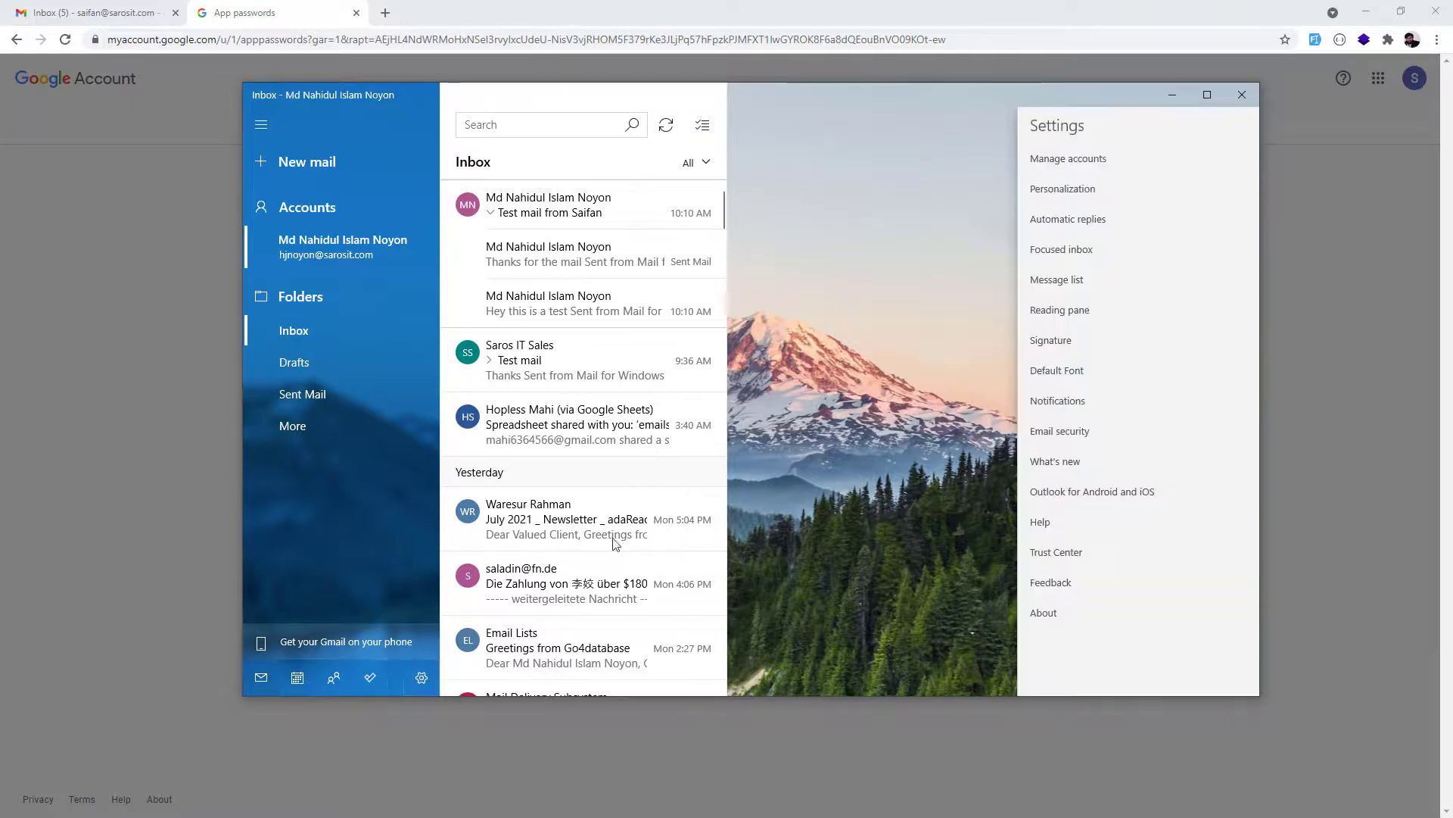
pyautogui.click(1054, 165)
pyautogui.click(1120, 324)
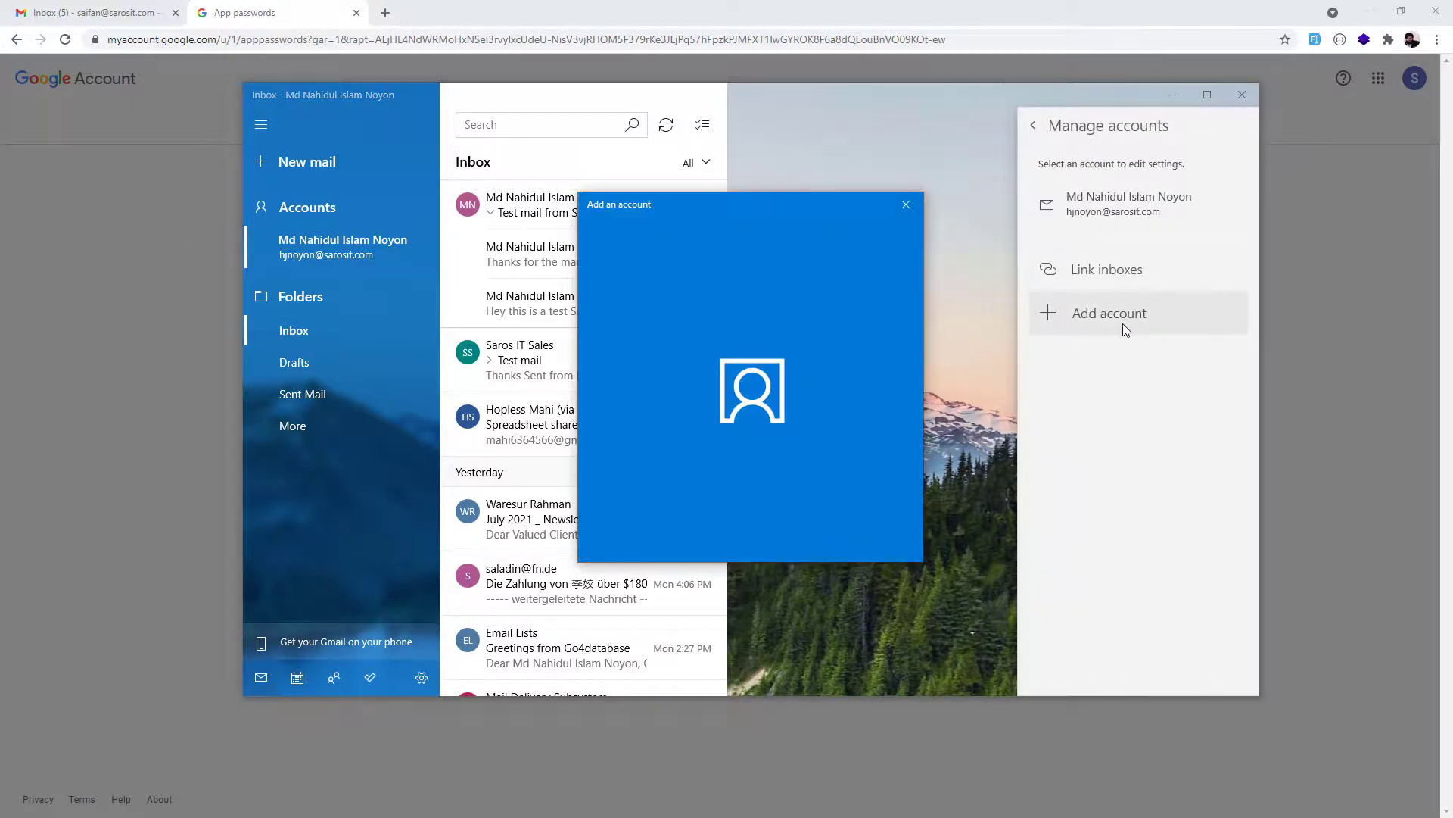
pyautogui.moveTo(719, 213); pyautogui.dragTo(738, 173)
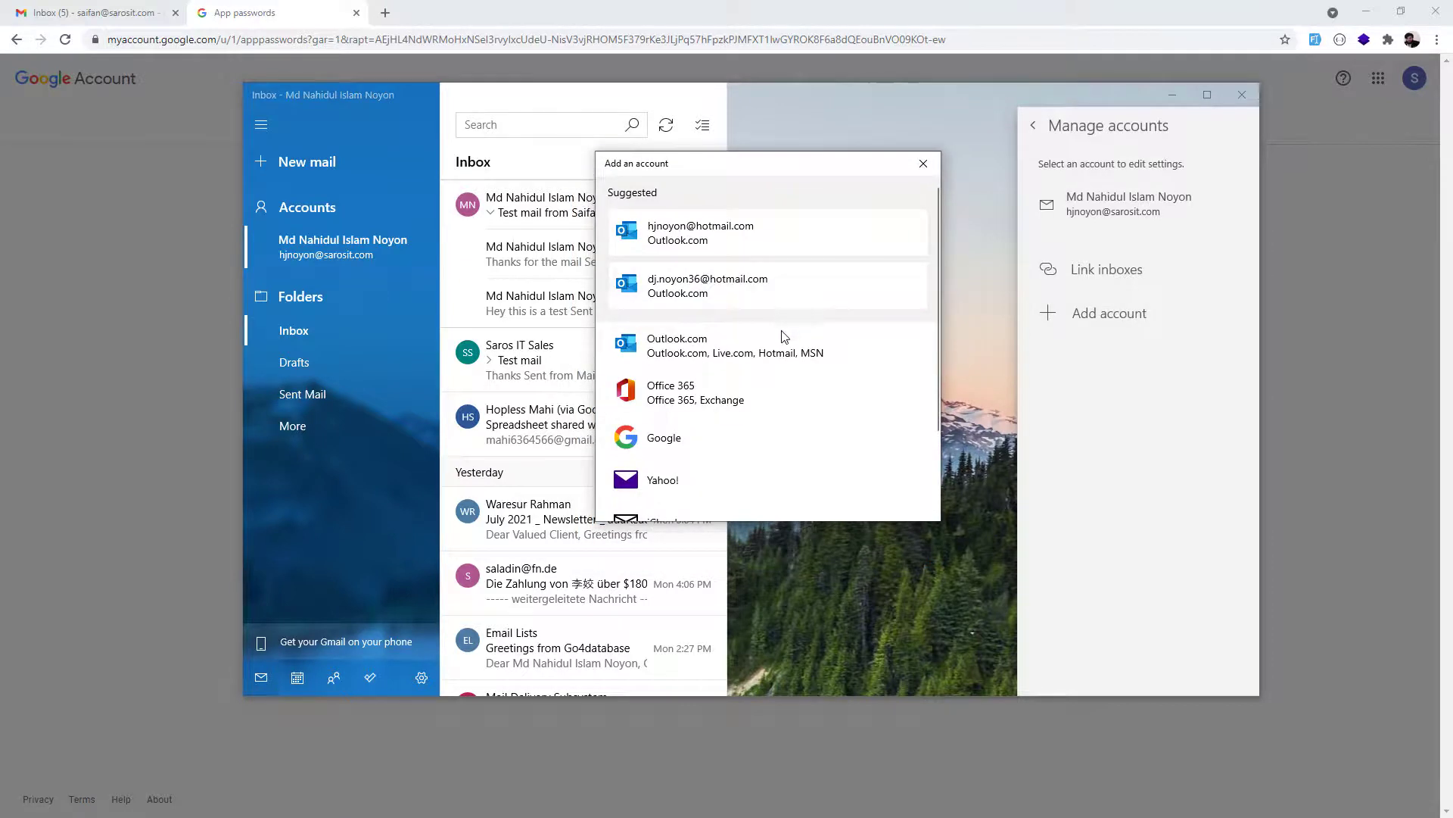
pyautogui.scroll(-2, 783, 336)
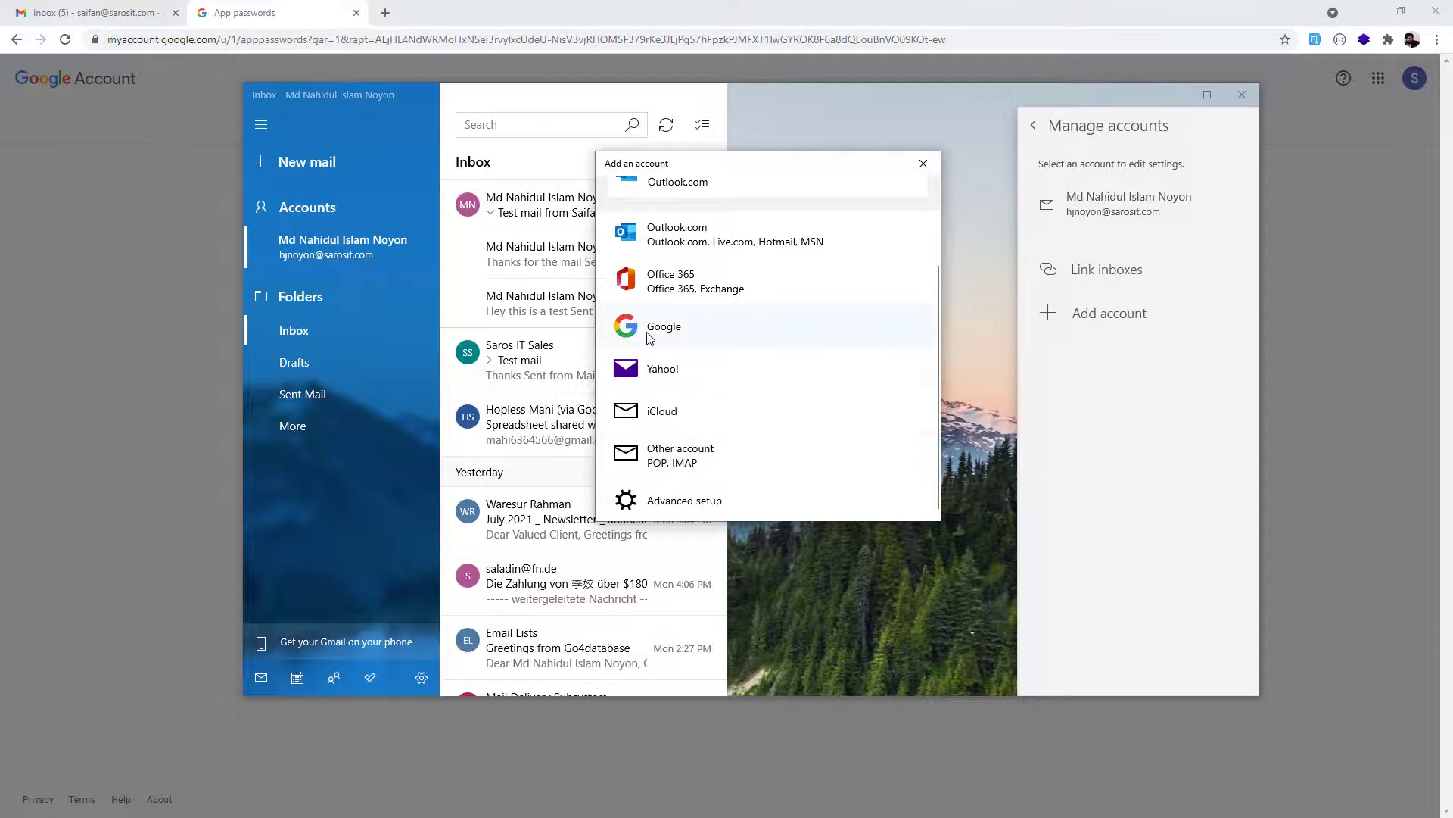
pyautogui.click(683, 458)
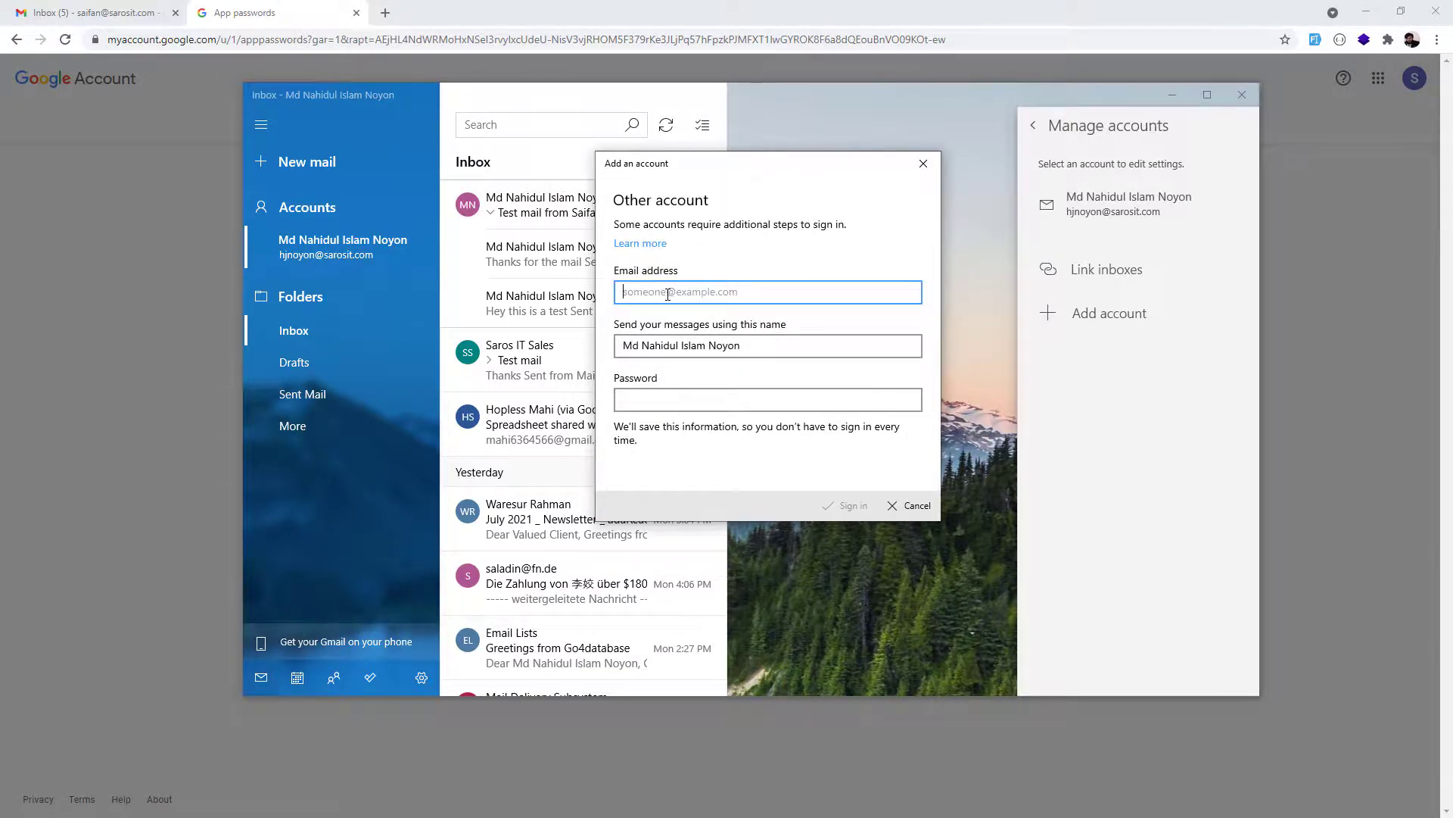
# Enter the second account's email address and replace the sender name with the owner's name.
pyautogui.press('Tab')
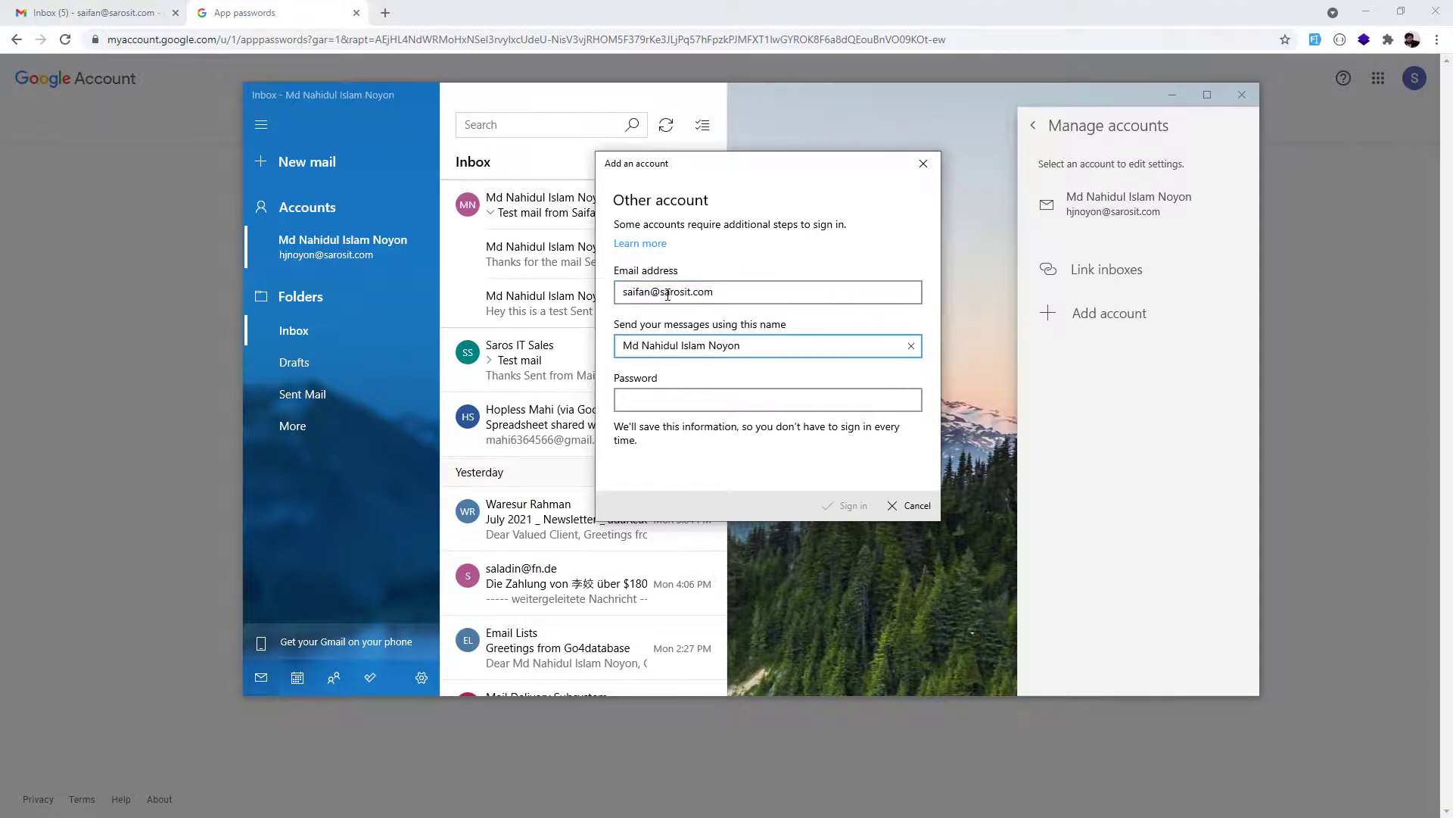
pyautogui.moveTo(755, 344); pyautogui.dragTo(489, 363)
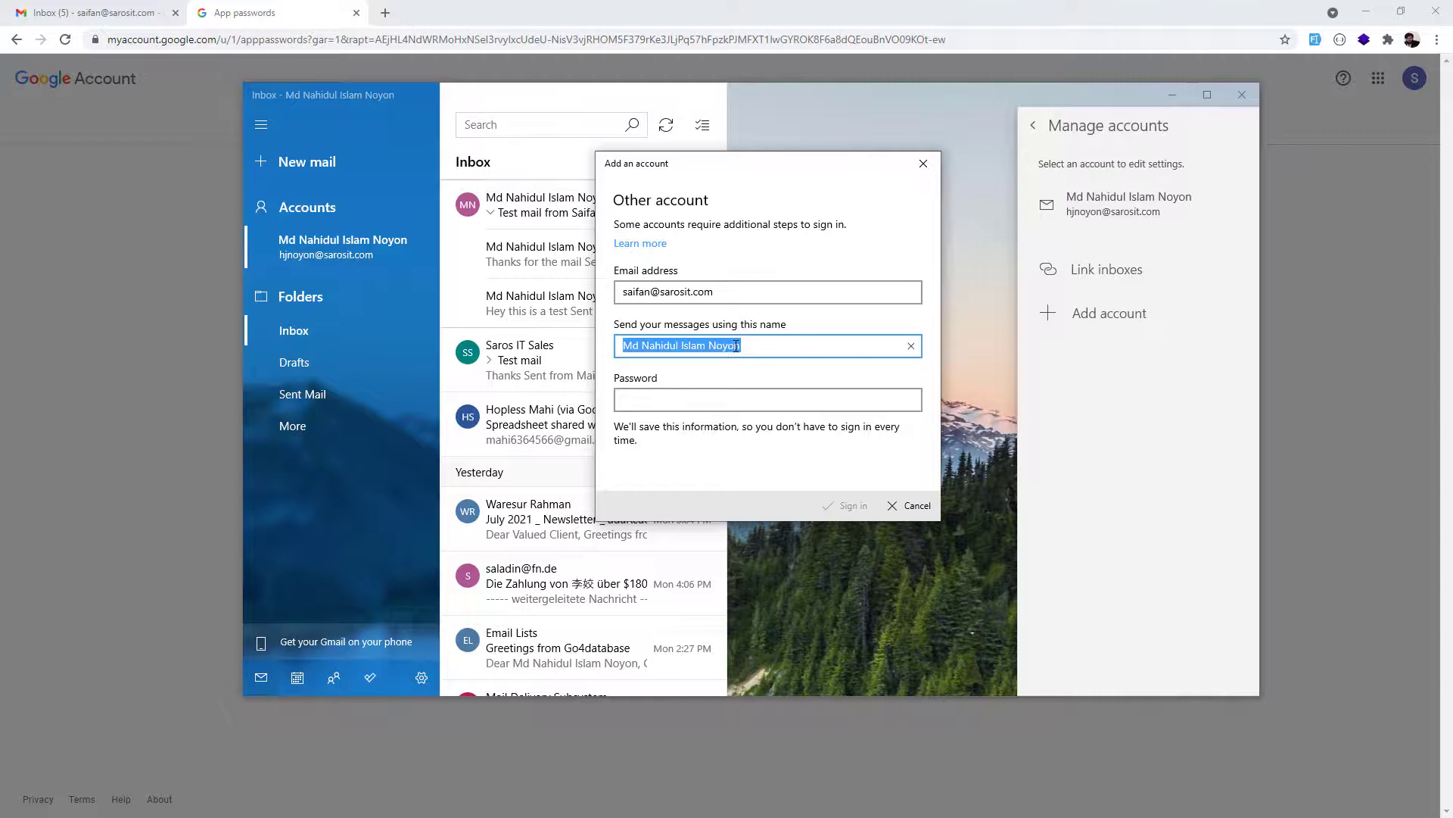
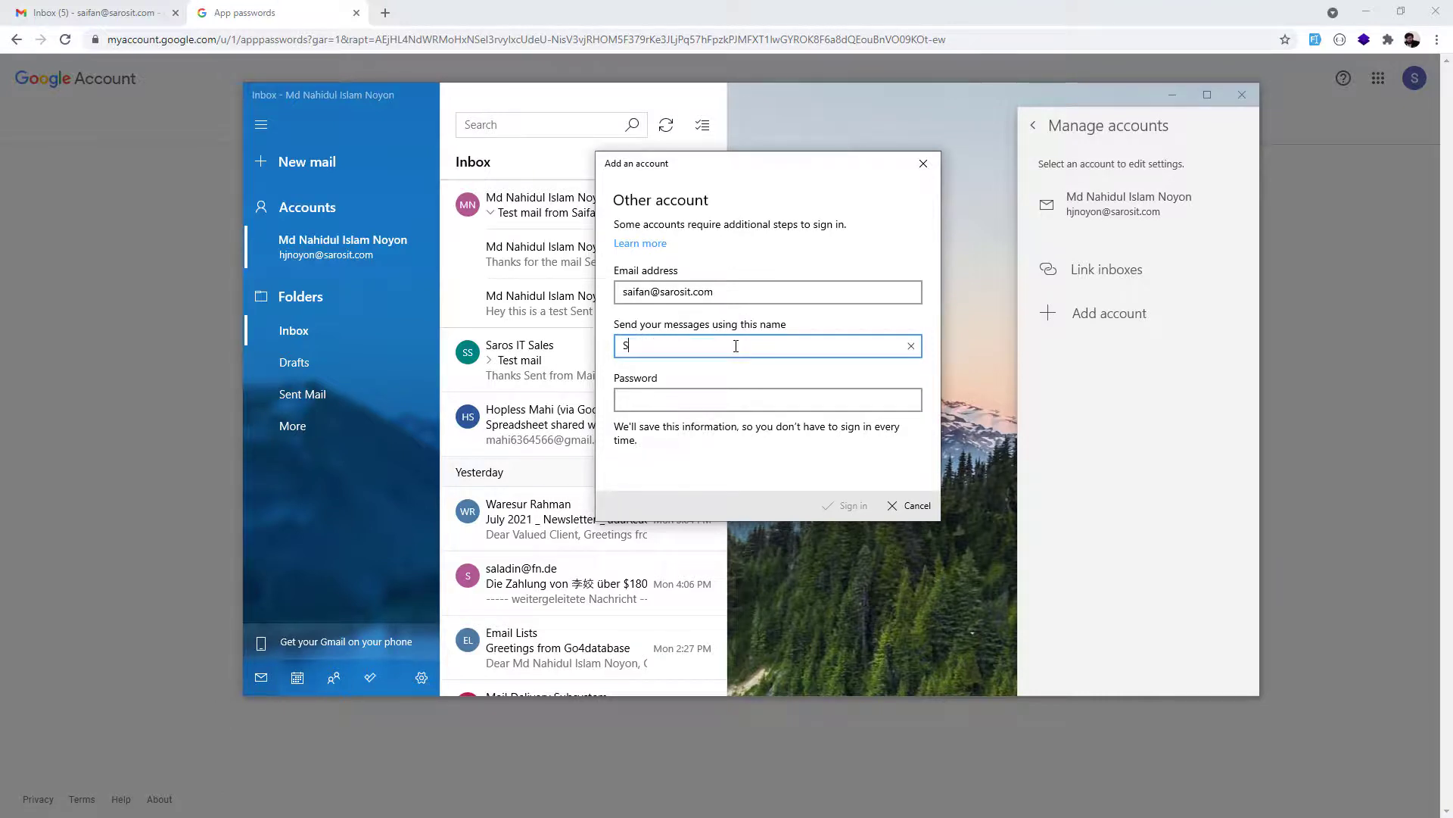
# Paste the app password into the password field, sign in and close the confirmation.
pyautogui.press('Tab')
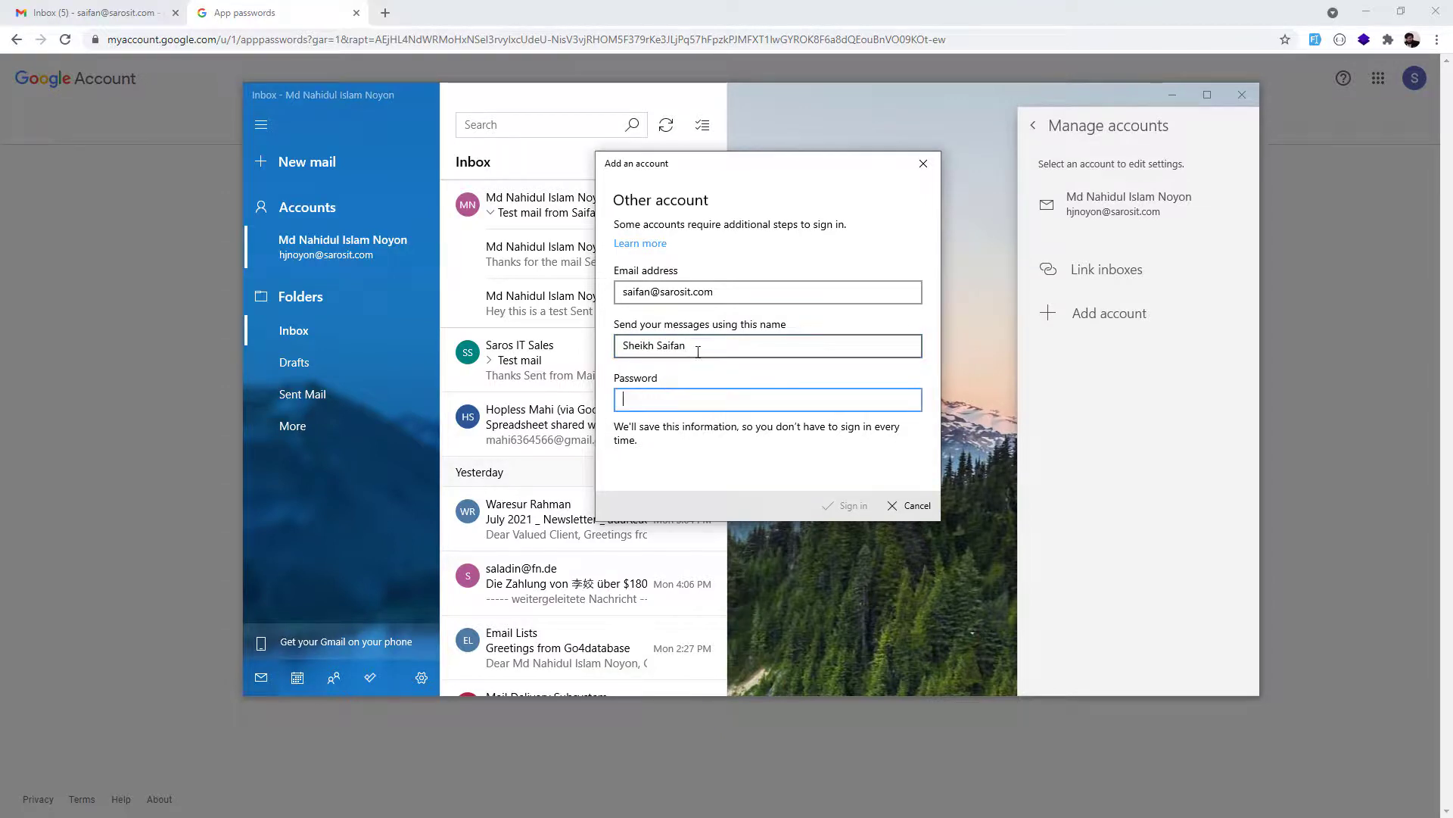
pyautogui.hotkey('ctrl', 'v')
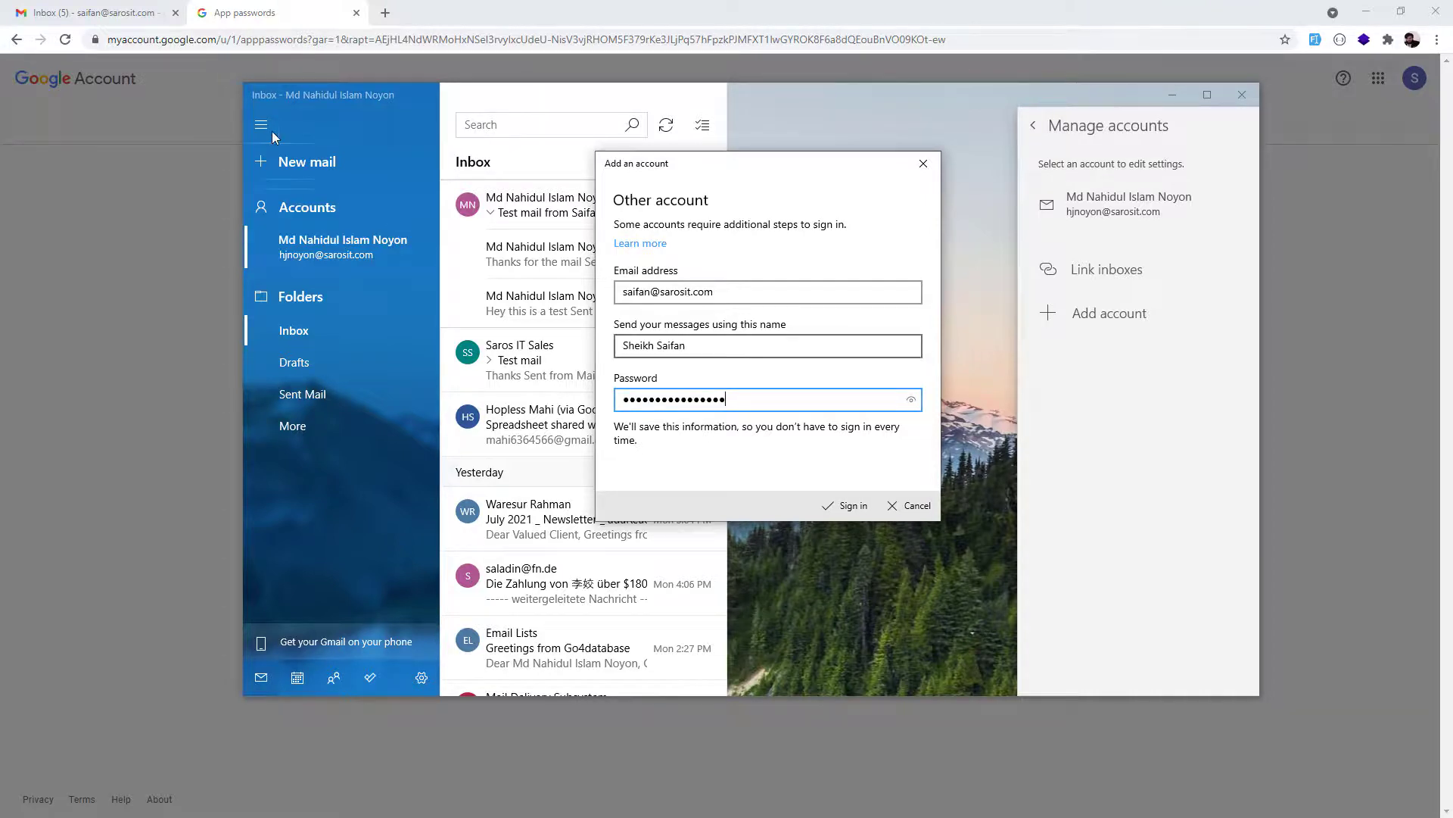
pyautogui.click(274, 13)
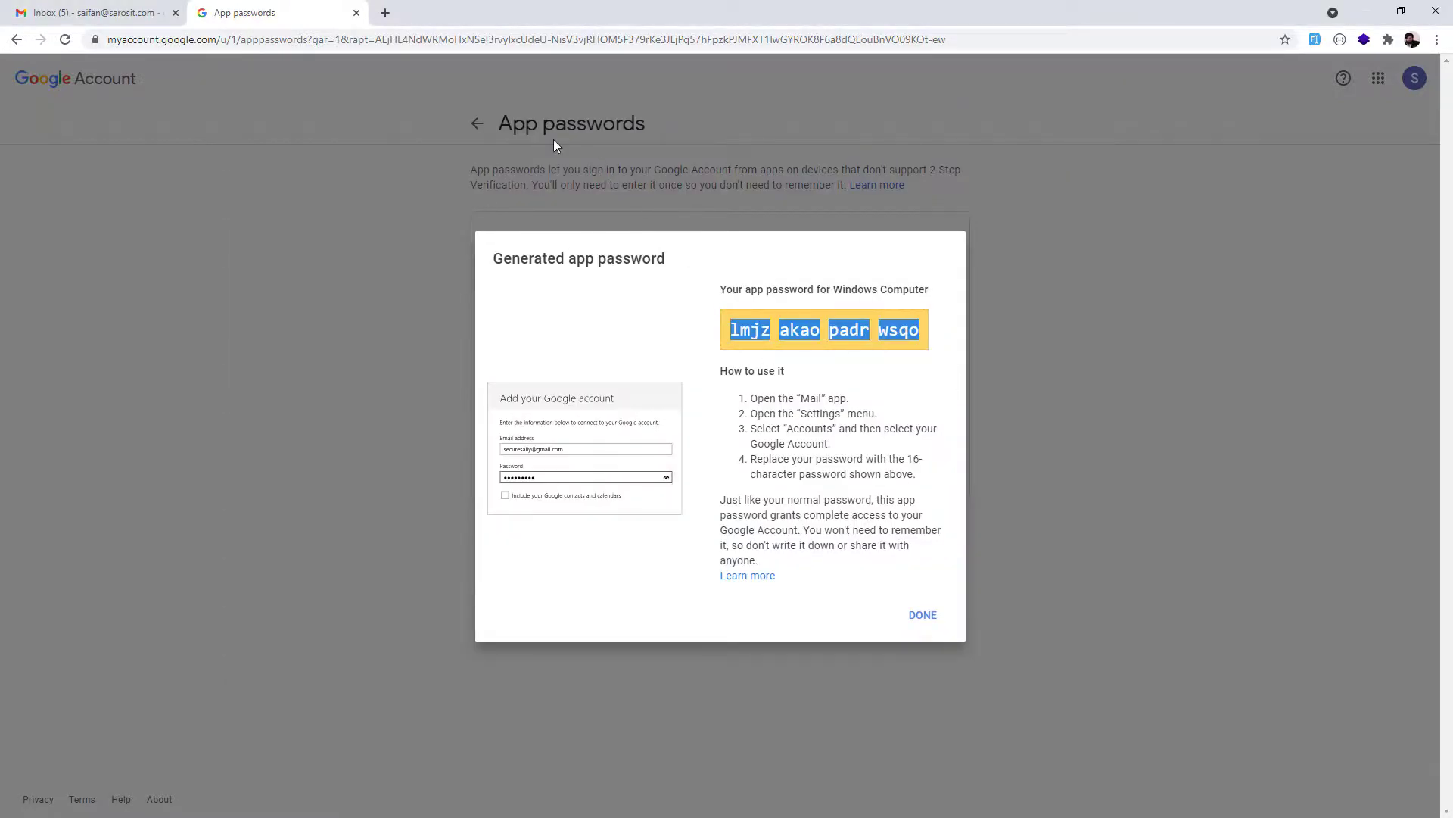
pyautogui.hotkey('alt', 'Tab')
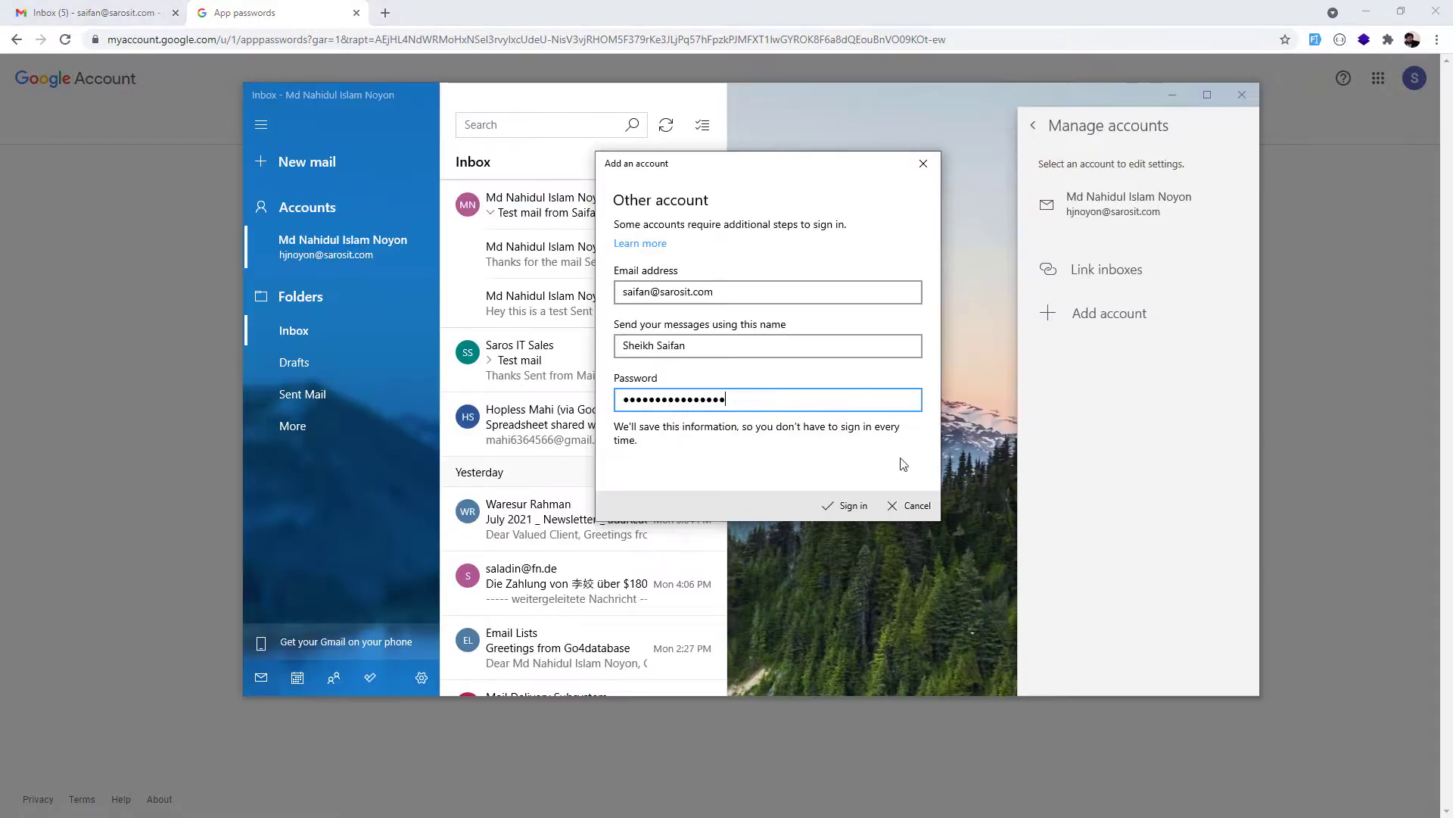
pyautogui.click(850, 506)
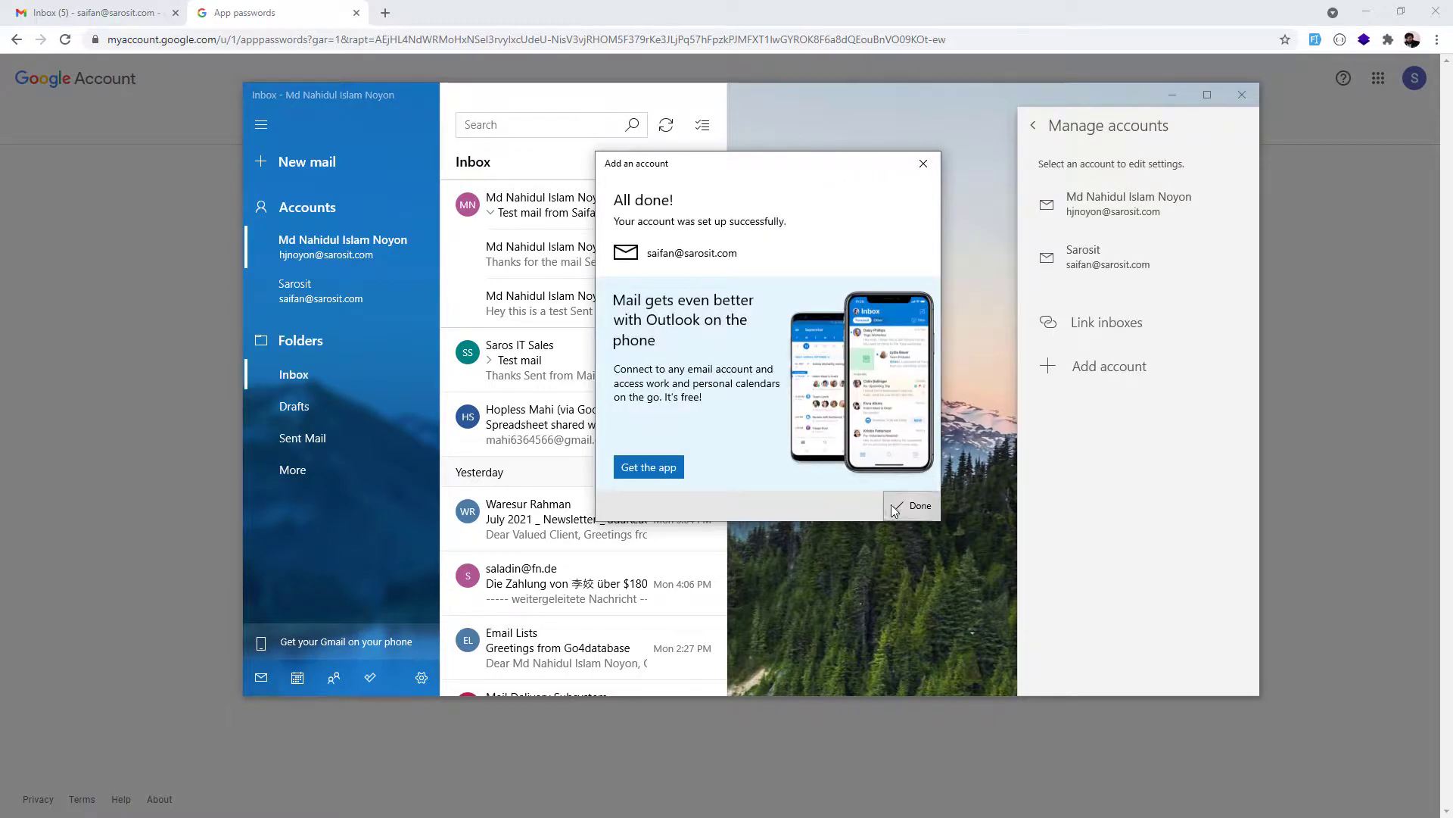
pyautogui.click(895, 507)
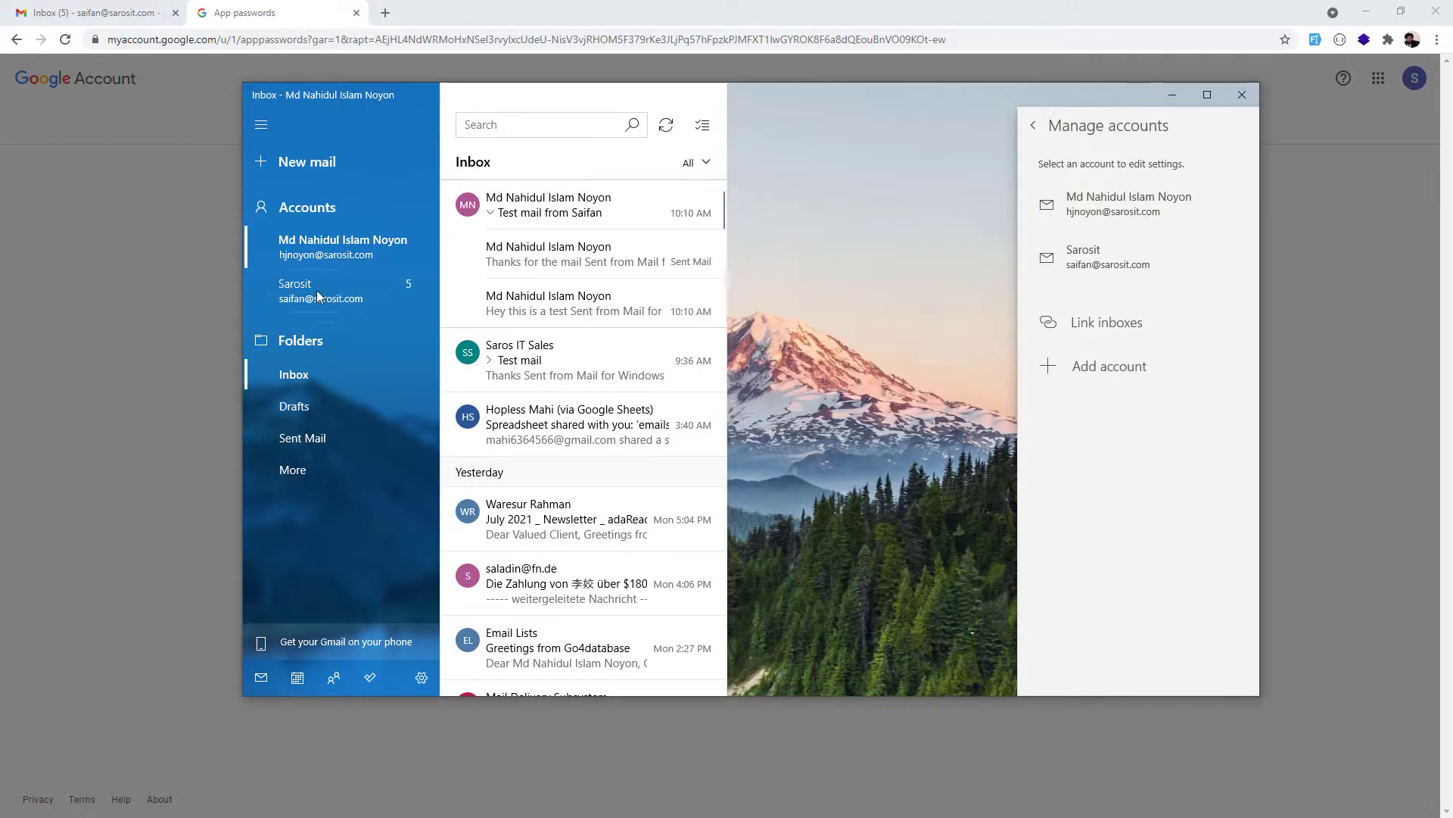
# Open the Sarosit account's settings and begin retyping its account name as the owner's name.
pyautogui.click(319, 295)
pyautogui.rightClick(324, 289)
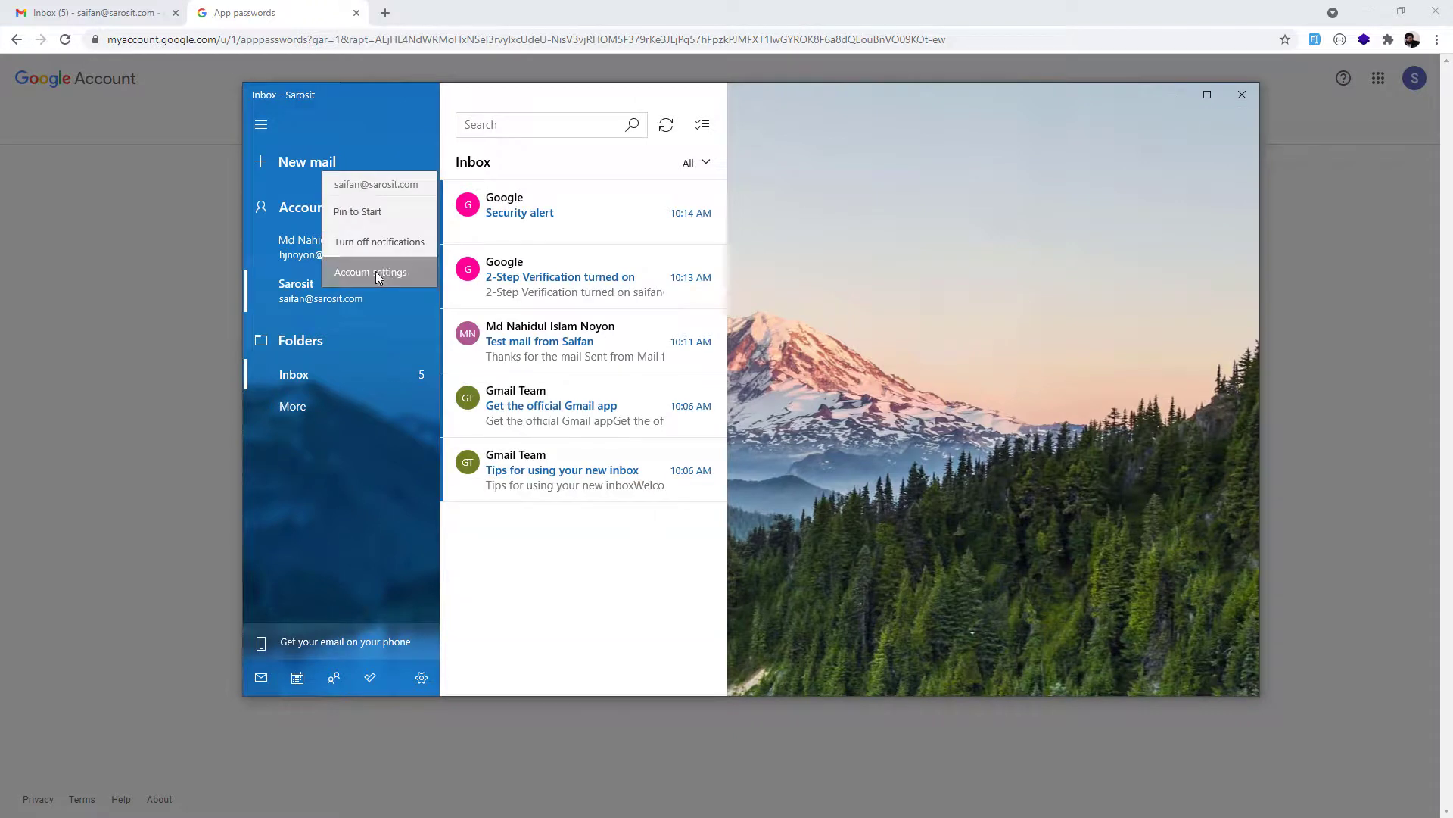
pyautogui.click(376, 271)
pyautogui.doubleClick(664, 364)
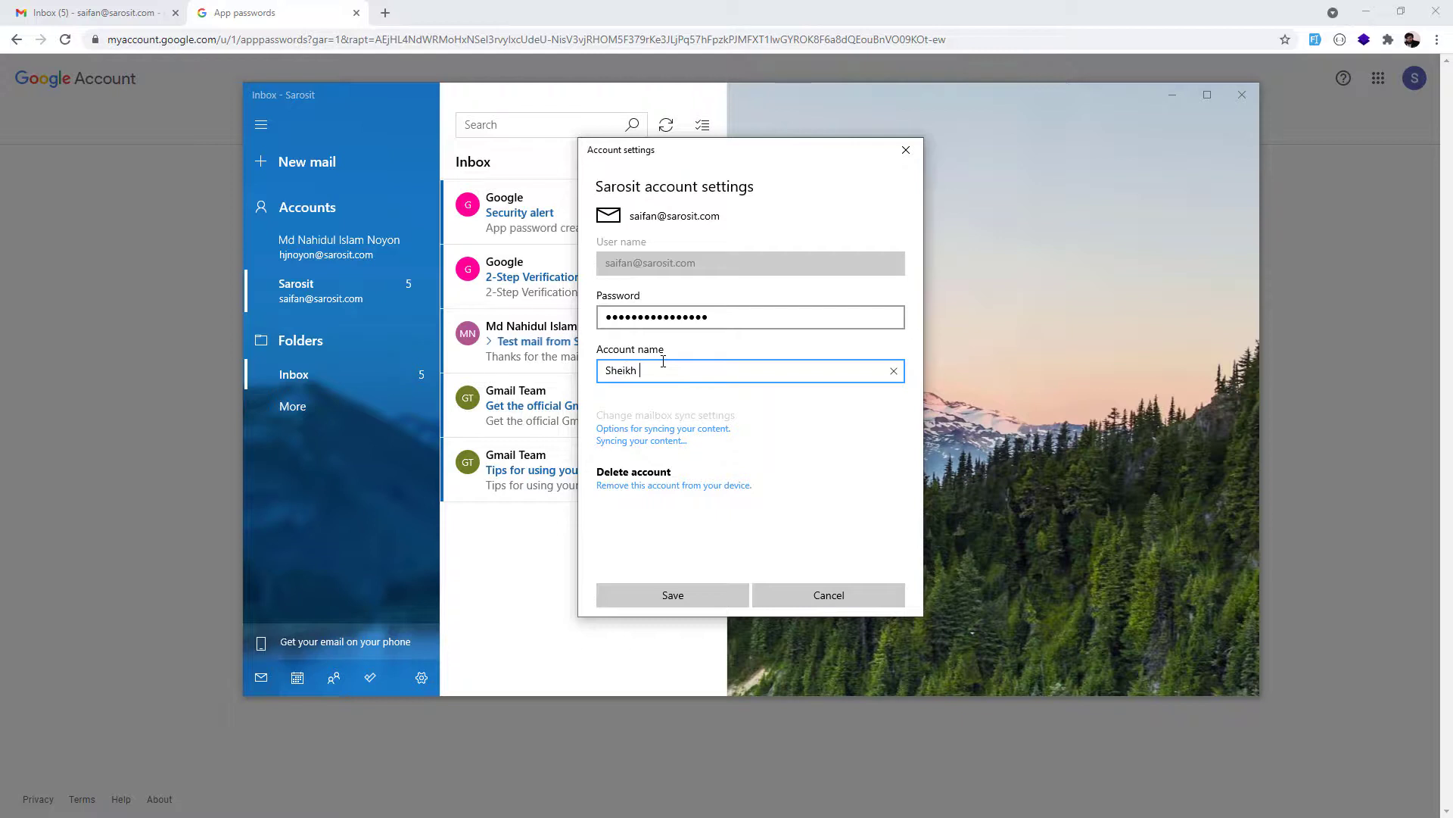
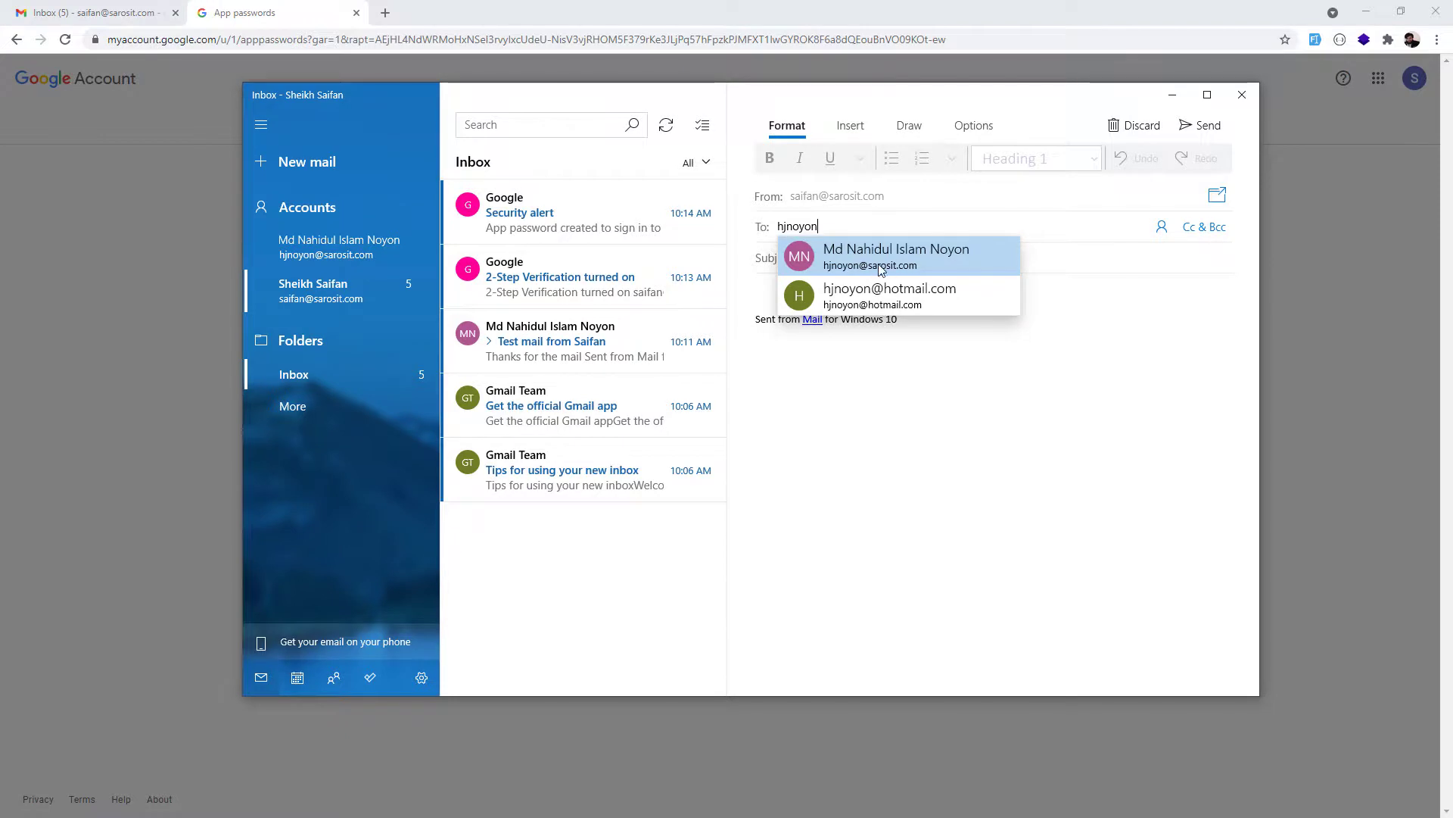
# Email the other account's contact with a 'This is another test' subject and body 'Hey this is another test'.
pyautogui.press('Tab')
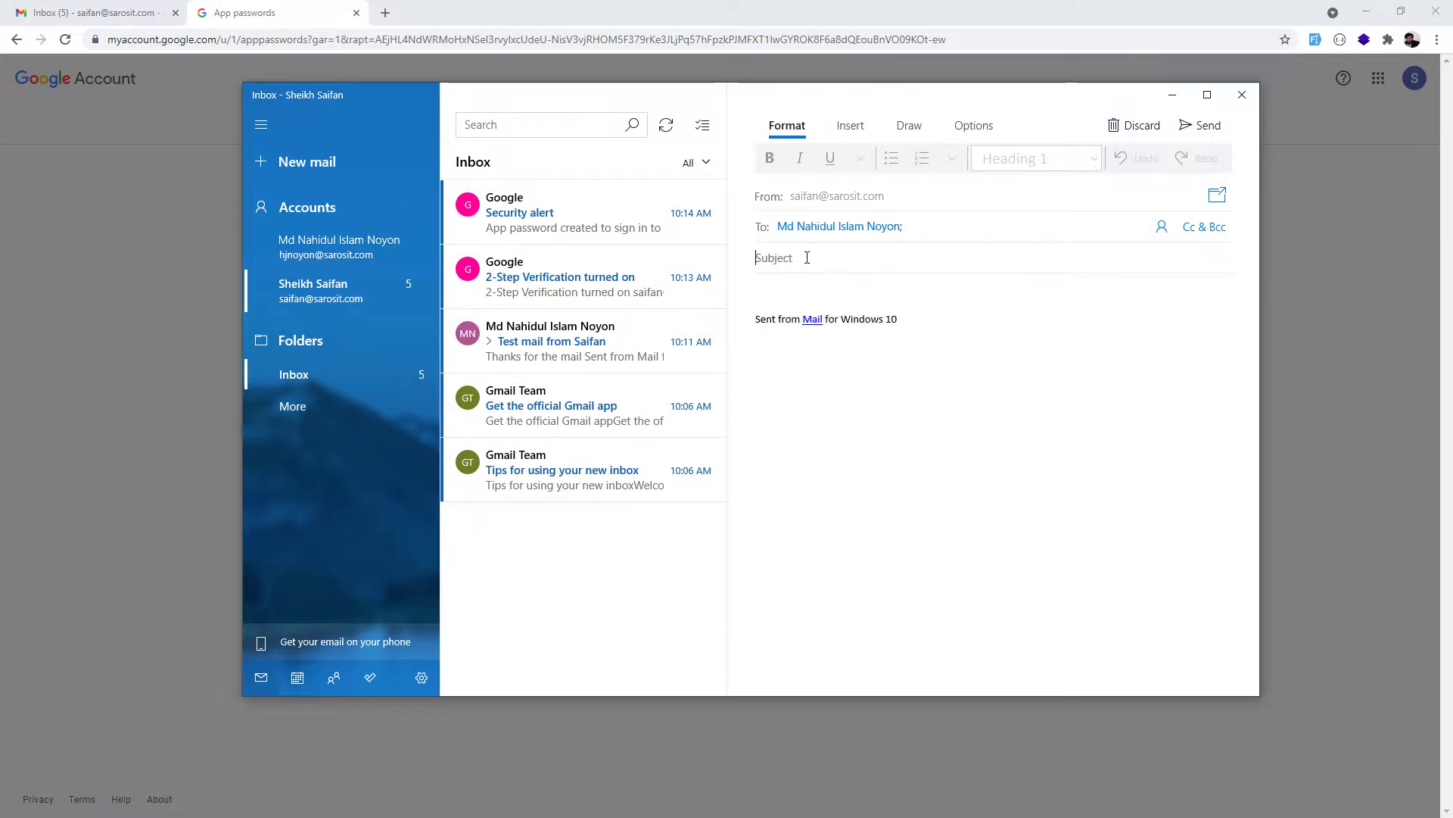
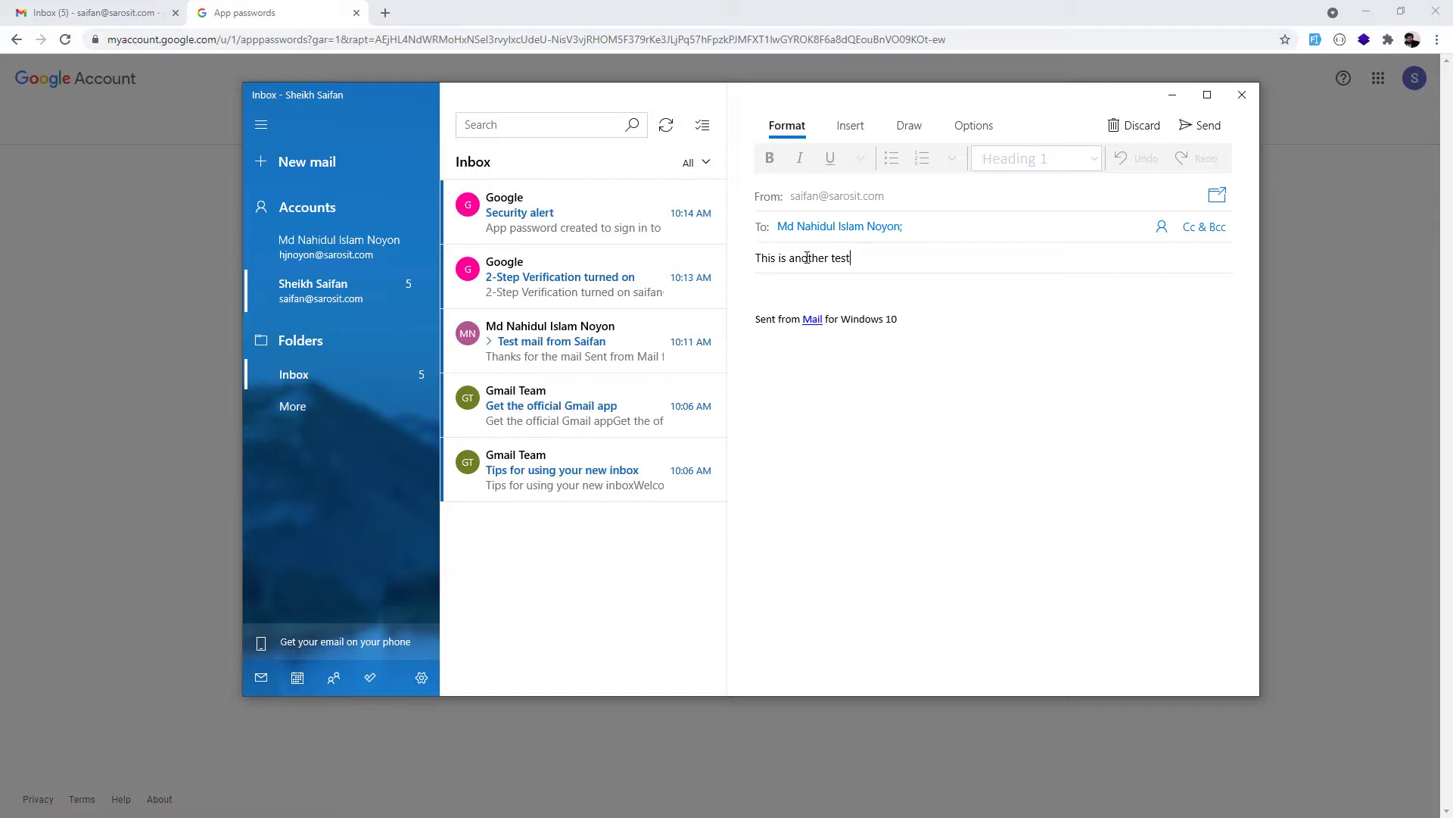
pyautogui.press('Tab')
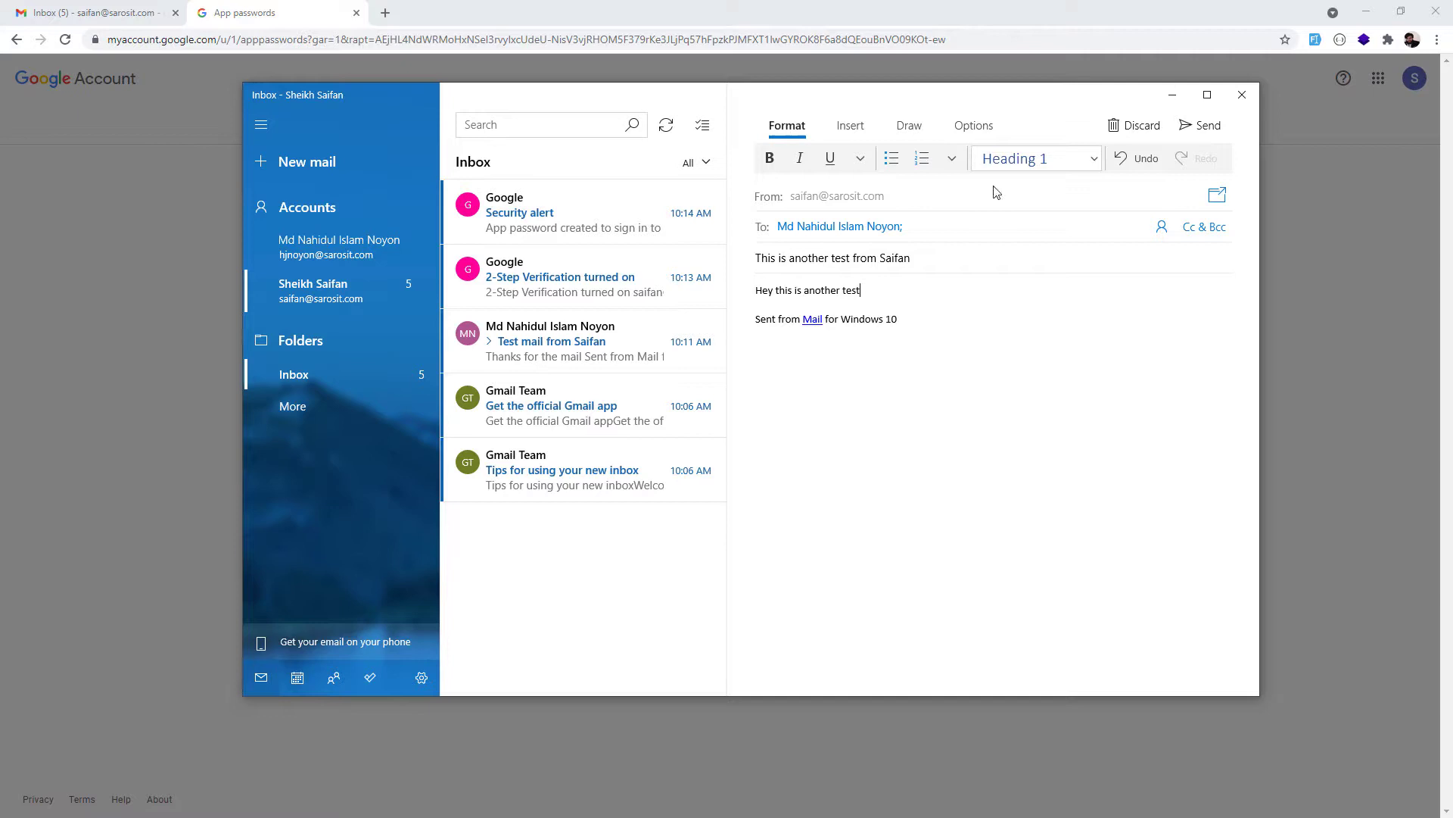
pyautogui.click(1205, 125)
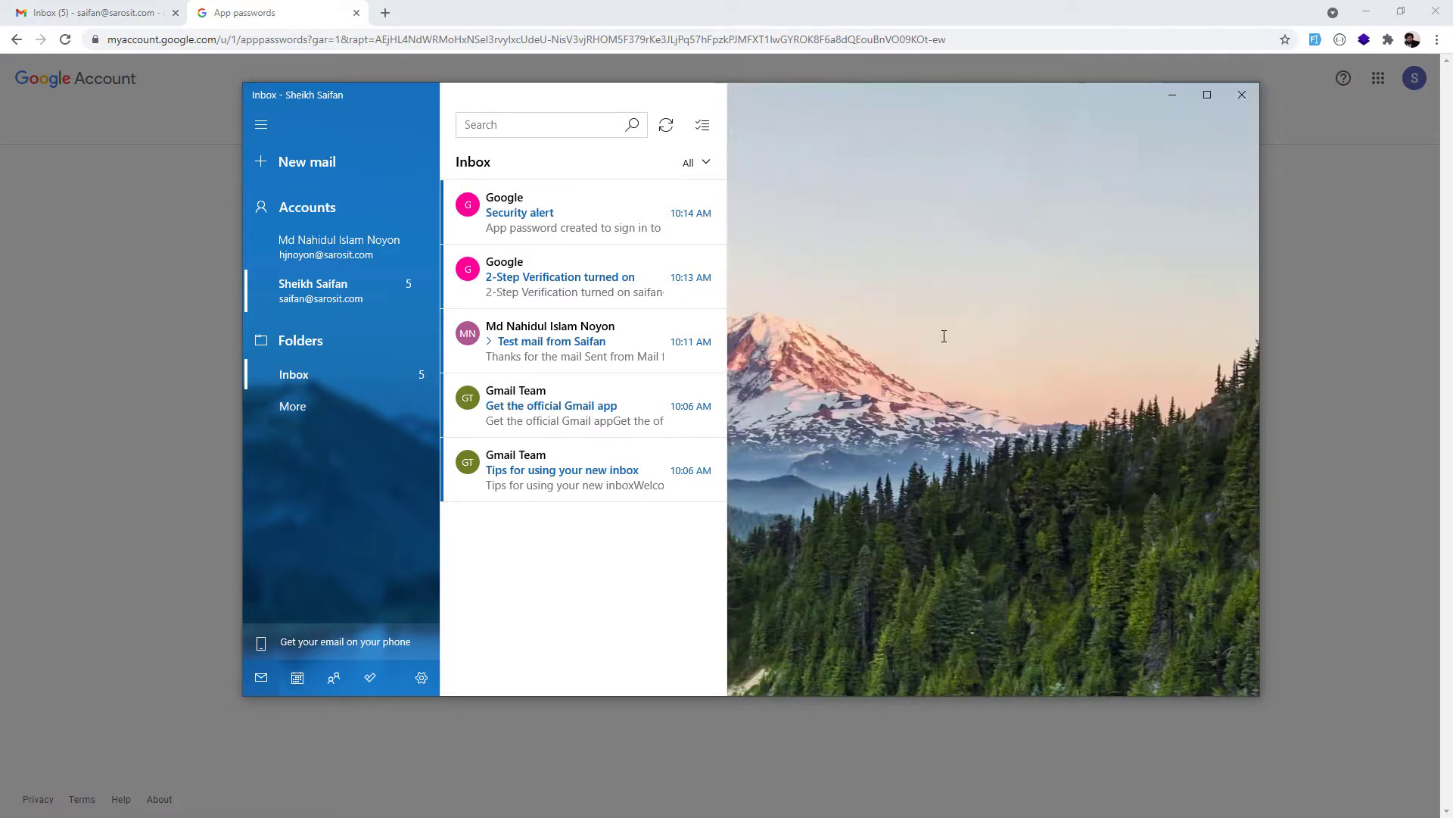
# Sync the recipient account's inbox until the test mail arrives, read it, then return to the sender's inbox.
pyautogui.click(355, 246)
pyautogui.click(673, 133)
pyautogui.click(672, 133)
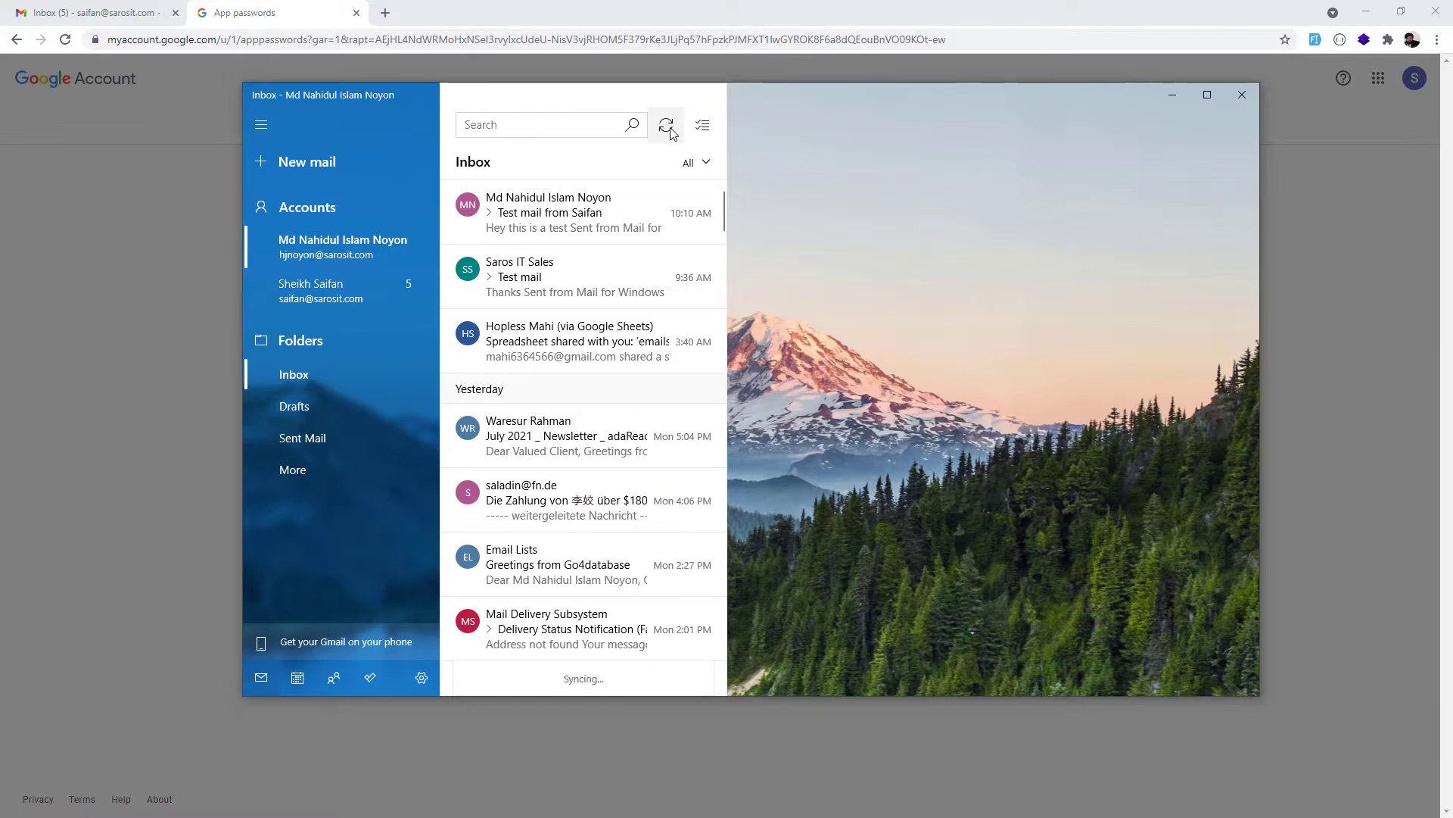
pyautogui.click(672, 133)
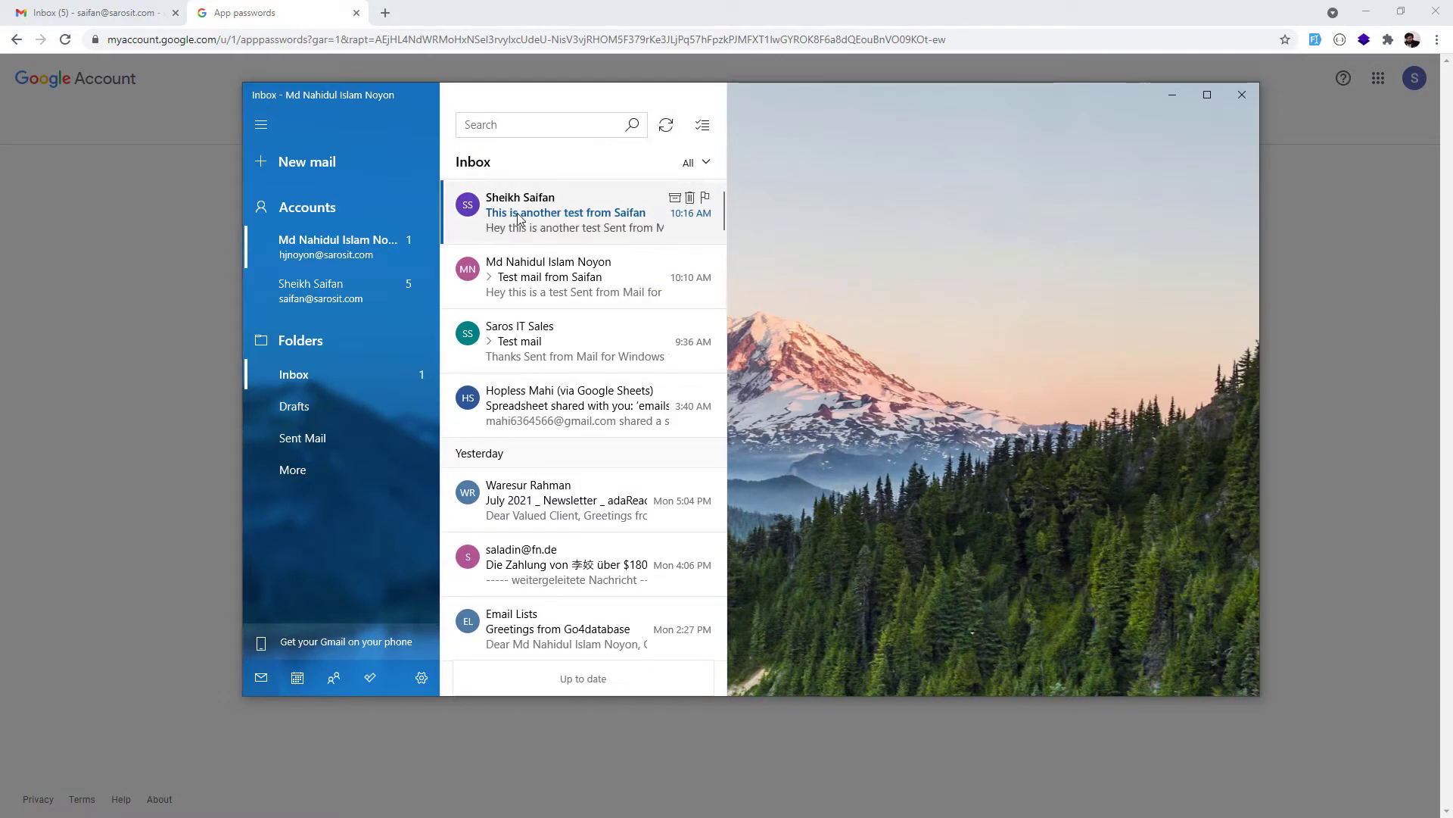
pyautogui.click(552, 213)
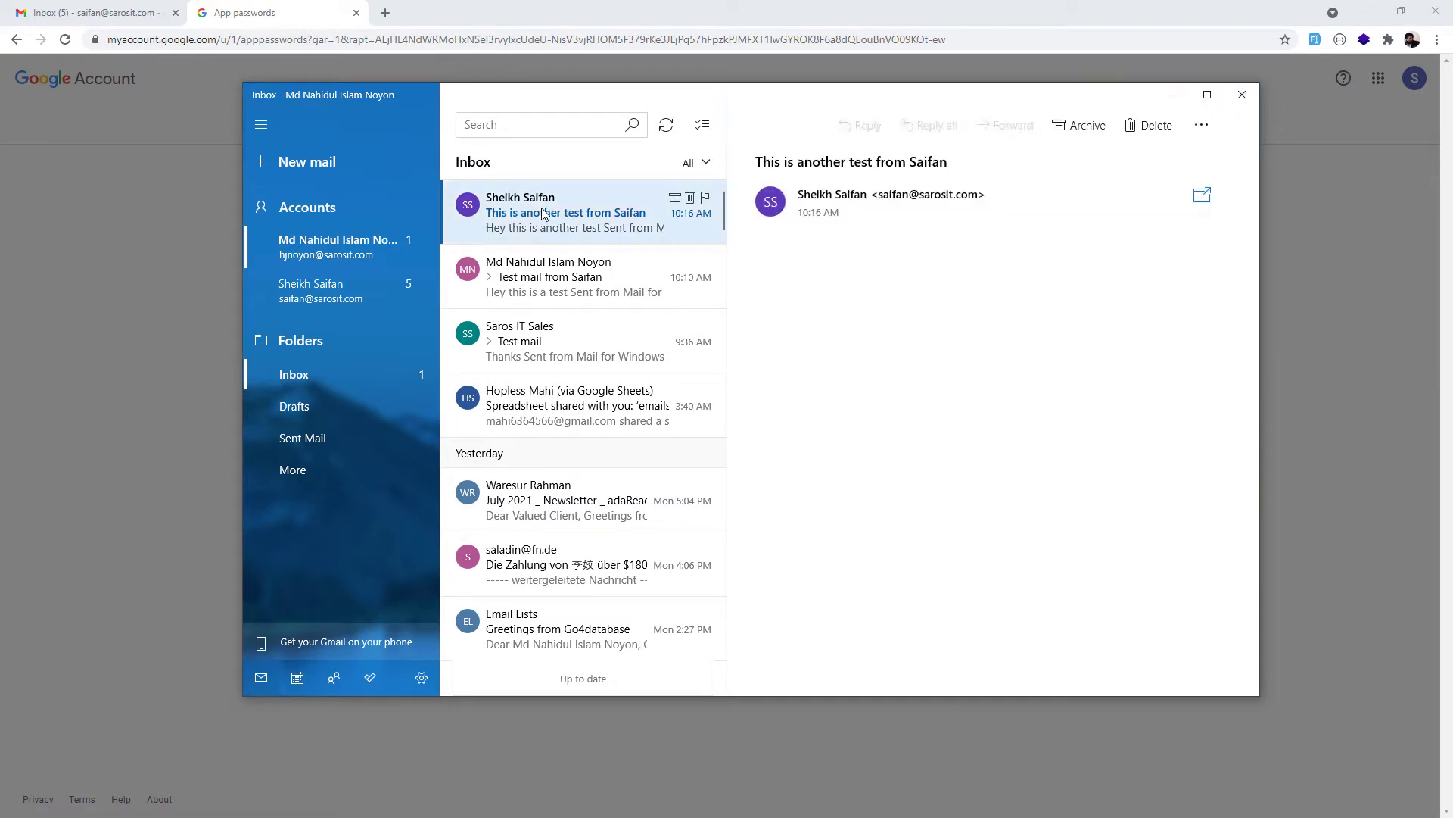
pyautogui.click(328, 292)
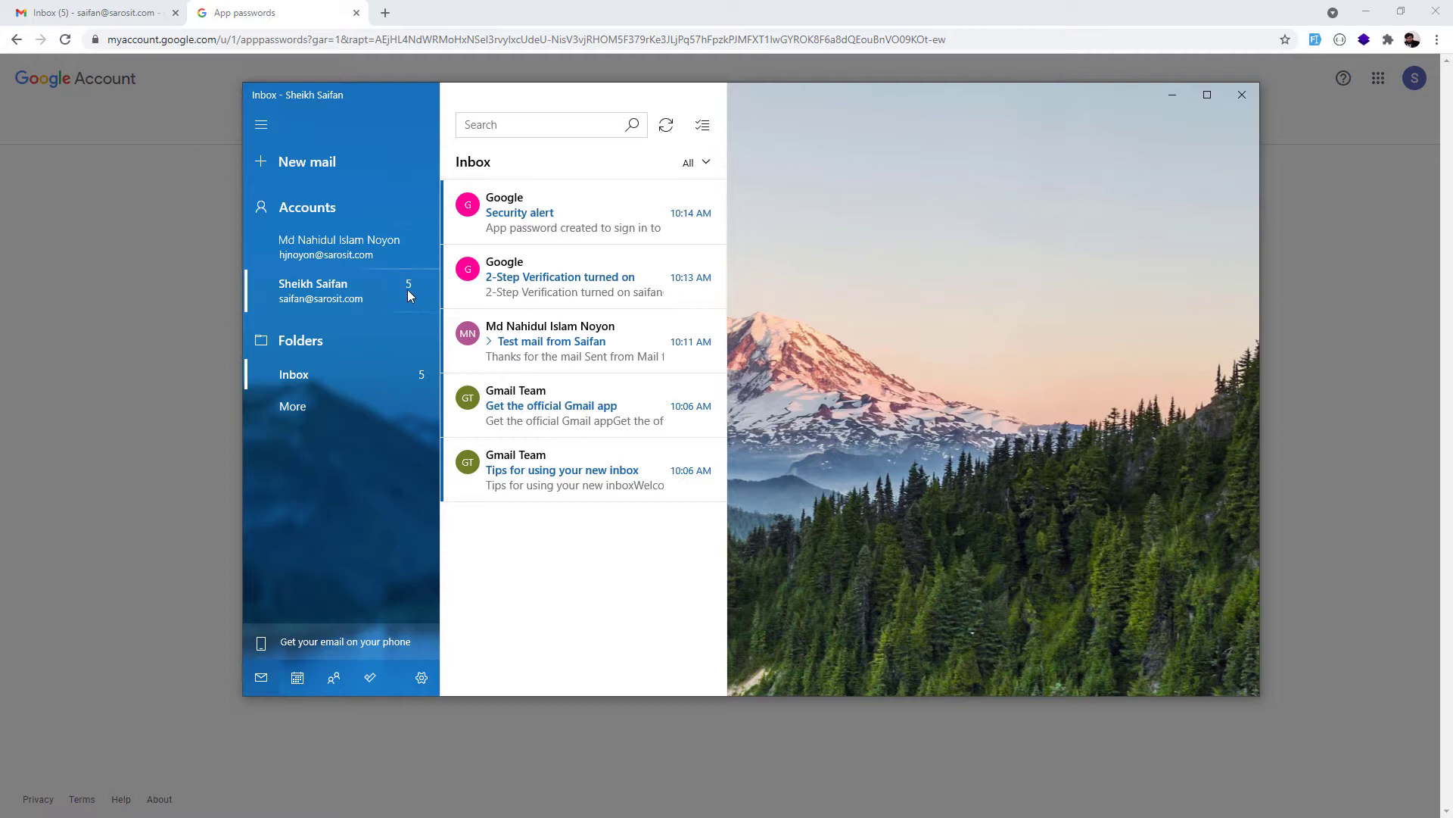
# Open Manage accounts from Settings and start adding a new account.
pyautogui.click(422, 679)
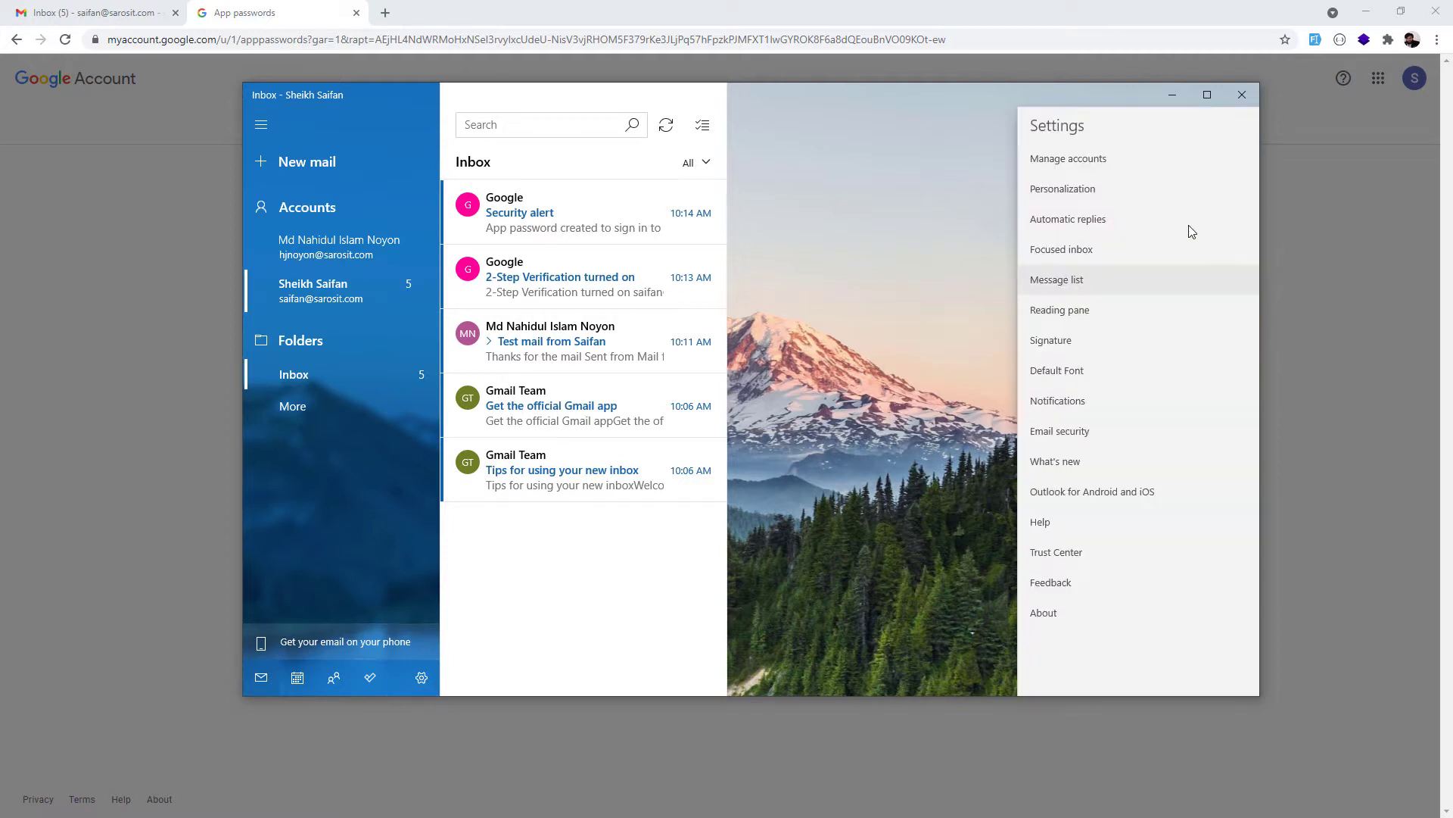
pyautogui.click(1131, 161)
pyautogui.click(1126, 364)
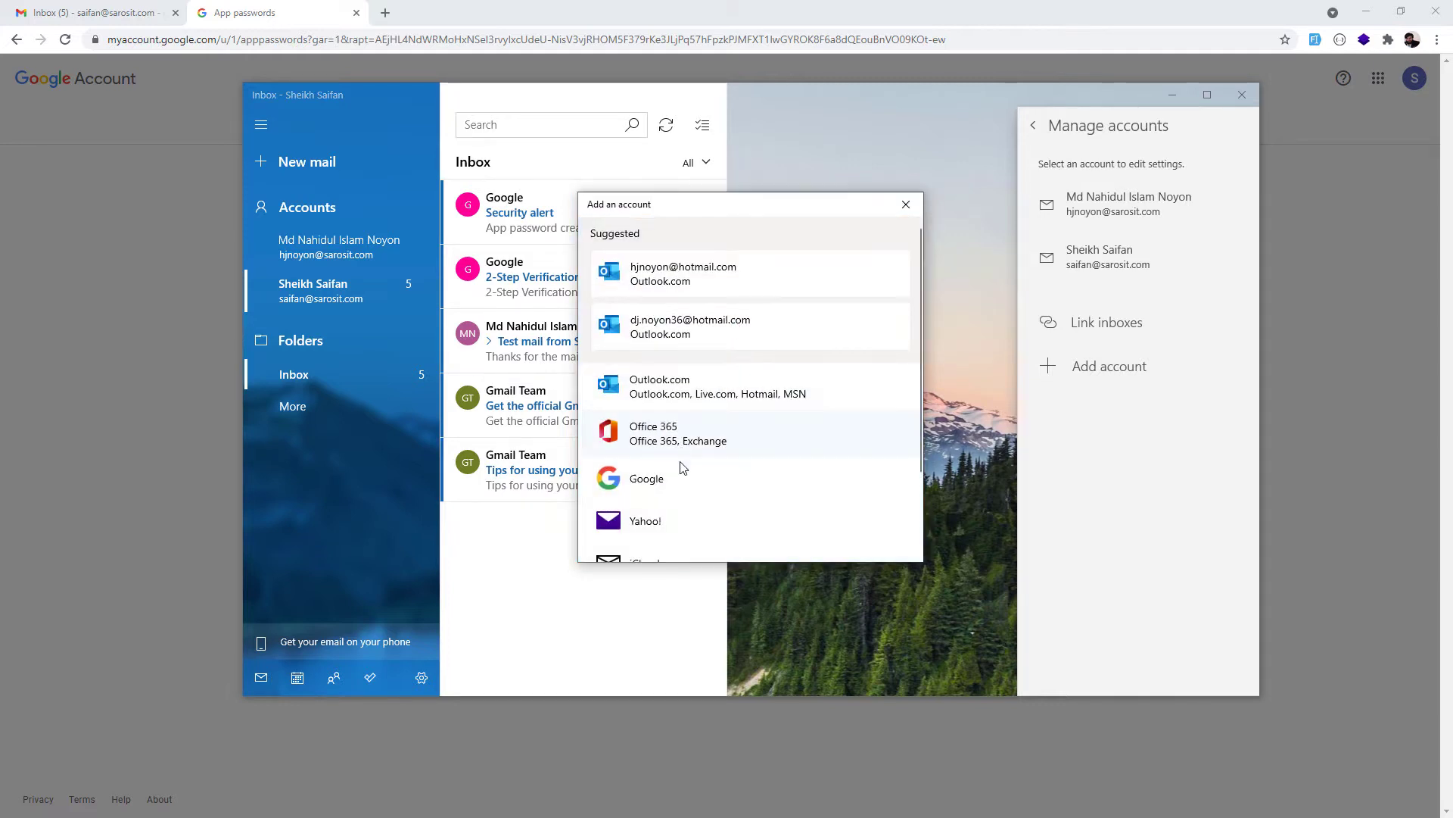
# Look at the Advanced setup options, cancel back to the providers, and close the Add an account dialog.
pyautogui.scroll(-3, 681, 469)
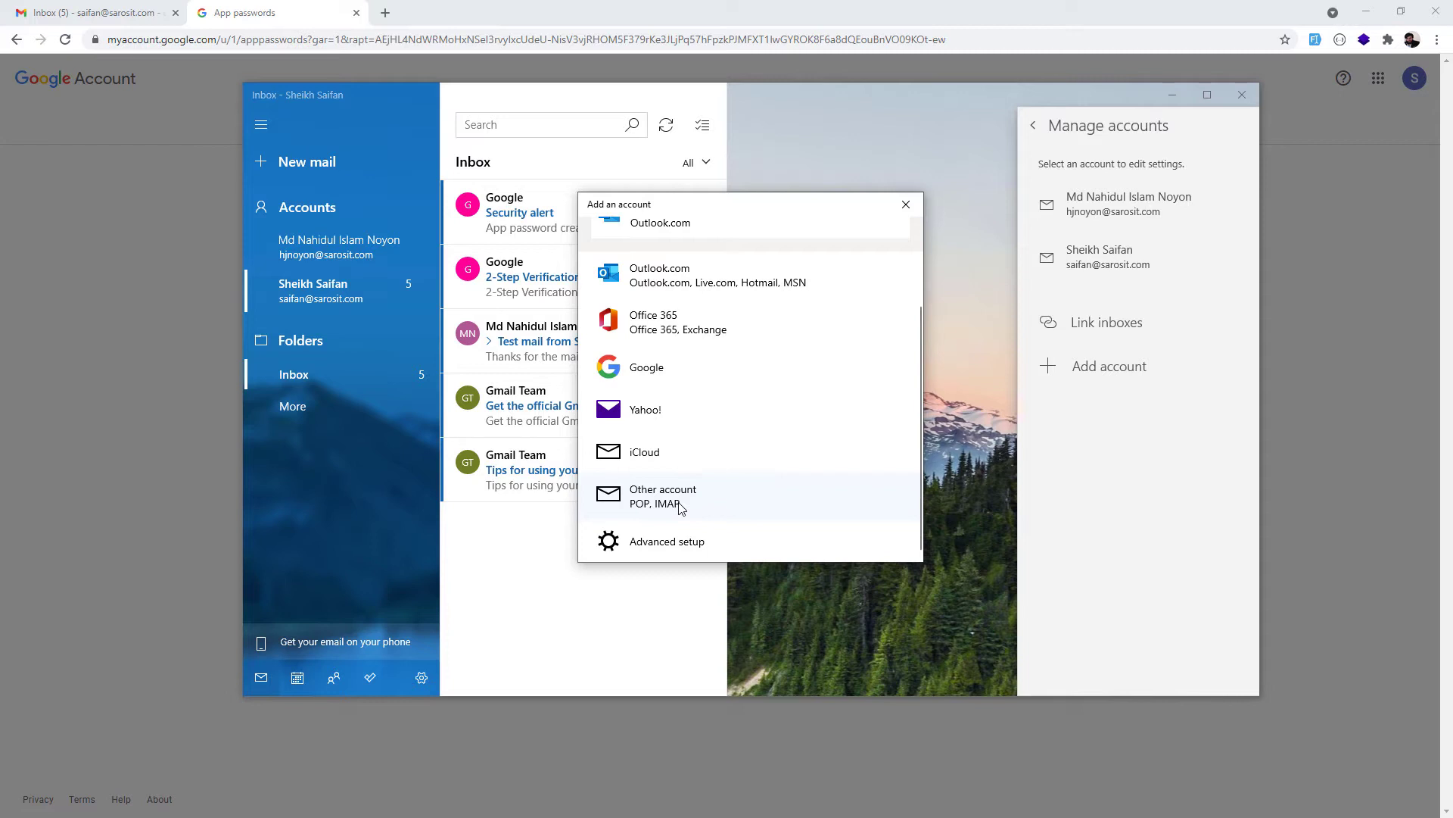
pyautogui.click(686, 543)
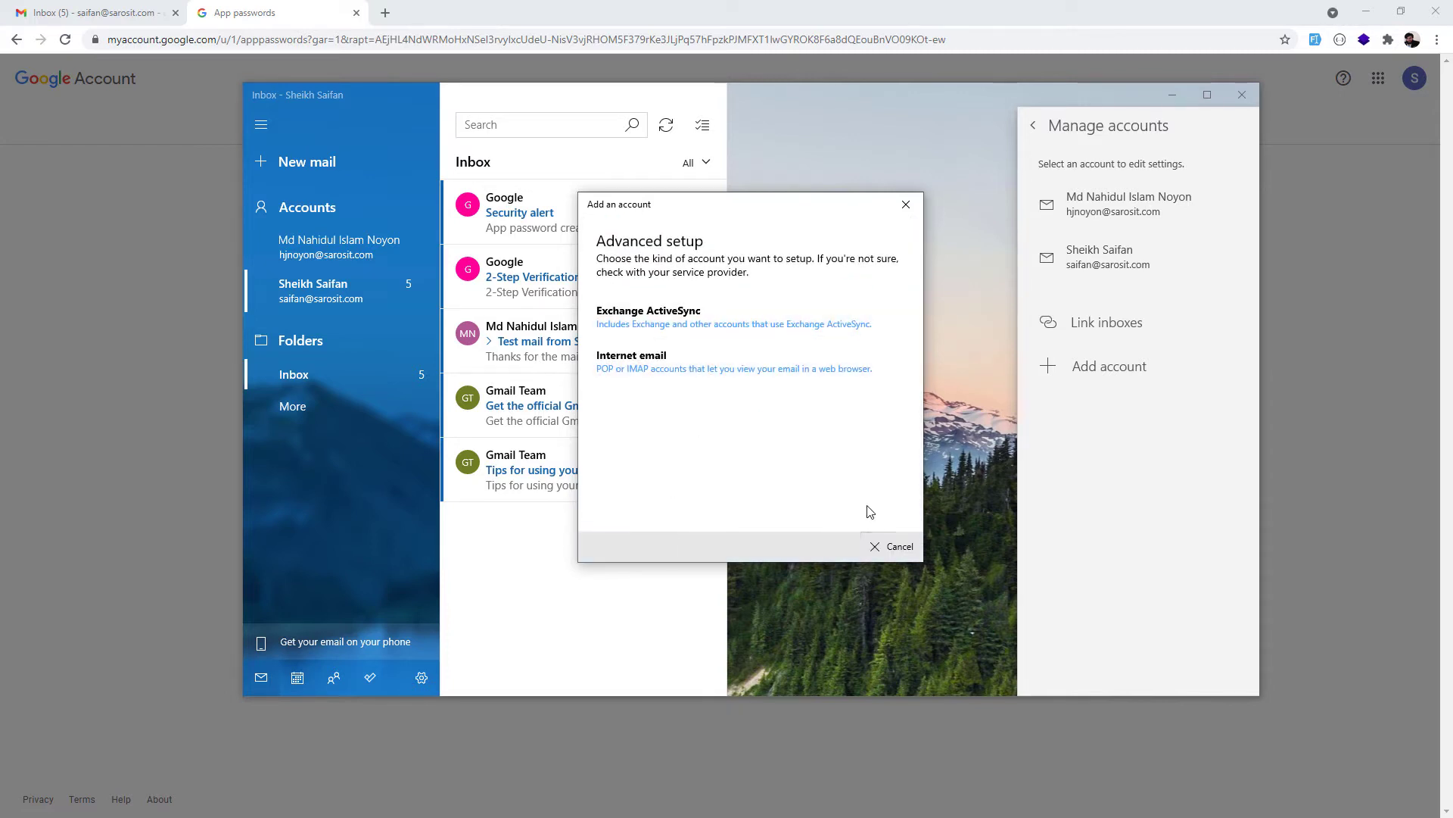
pyautogui.click(888, 550)
pyautogui.moveTo(708, 206); pyautogui.dragTo(870, 201)
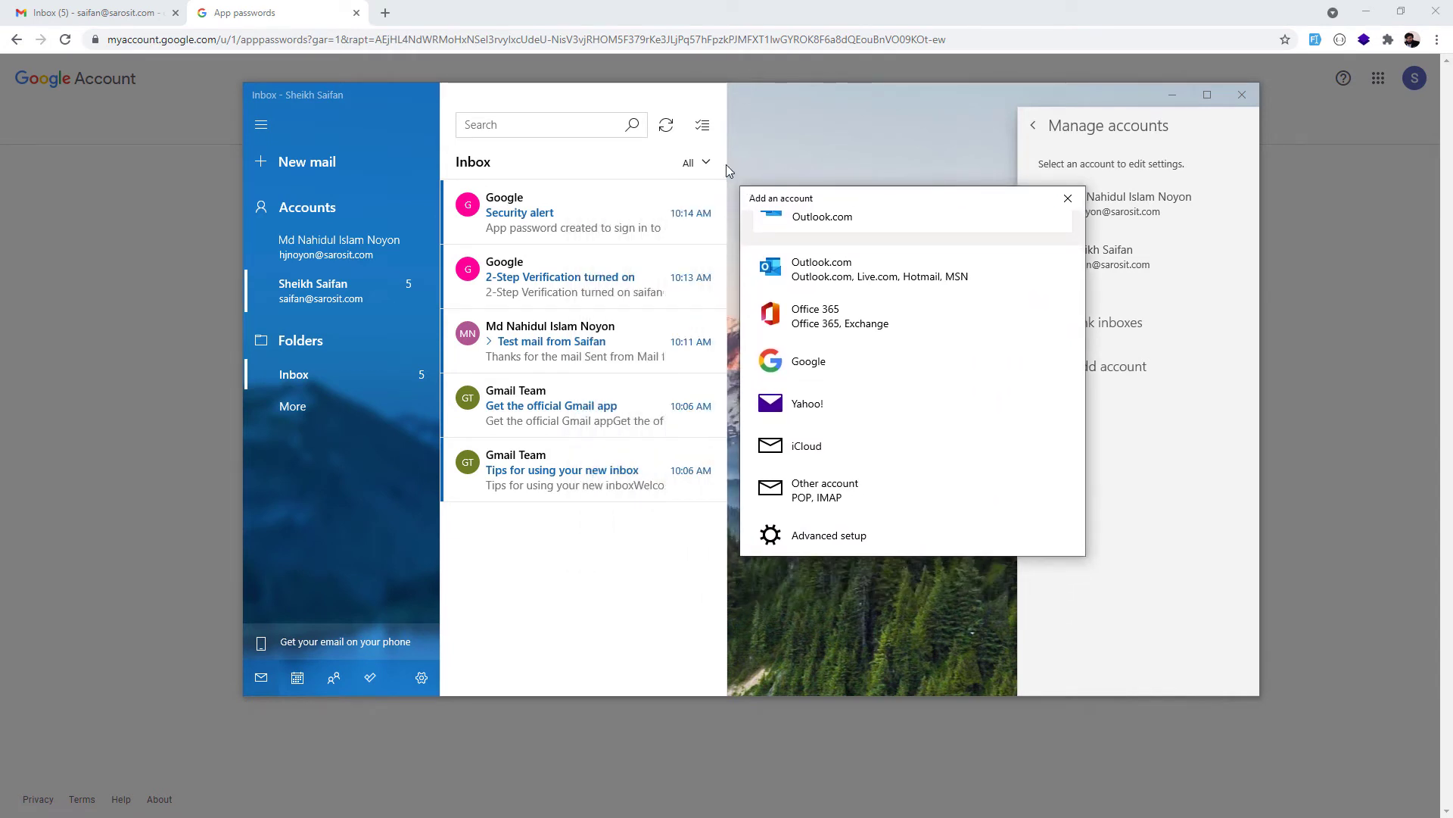
pyautogui.click(1067, 197)
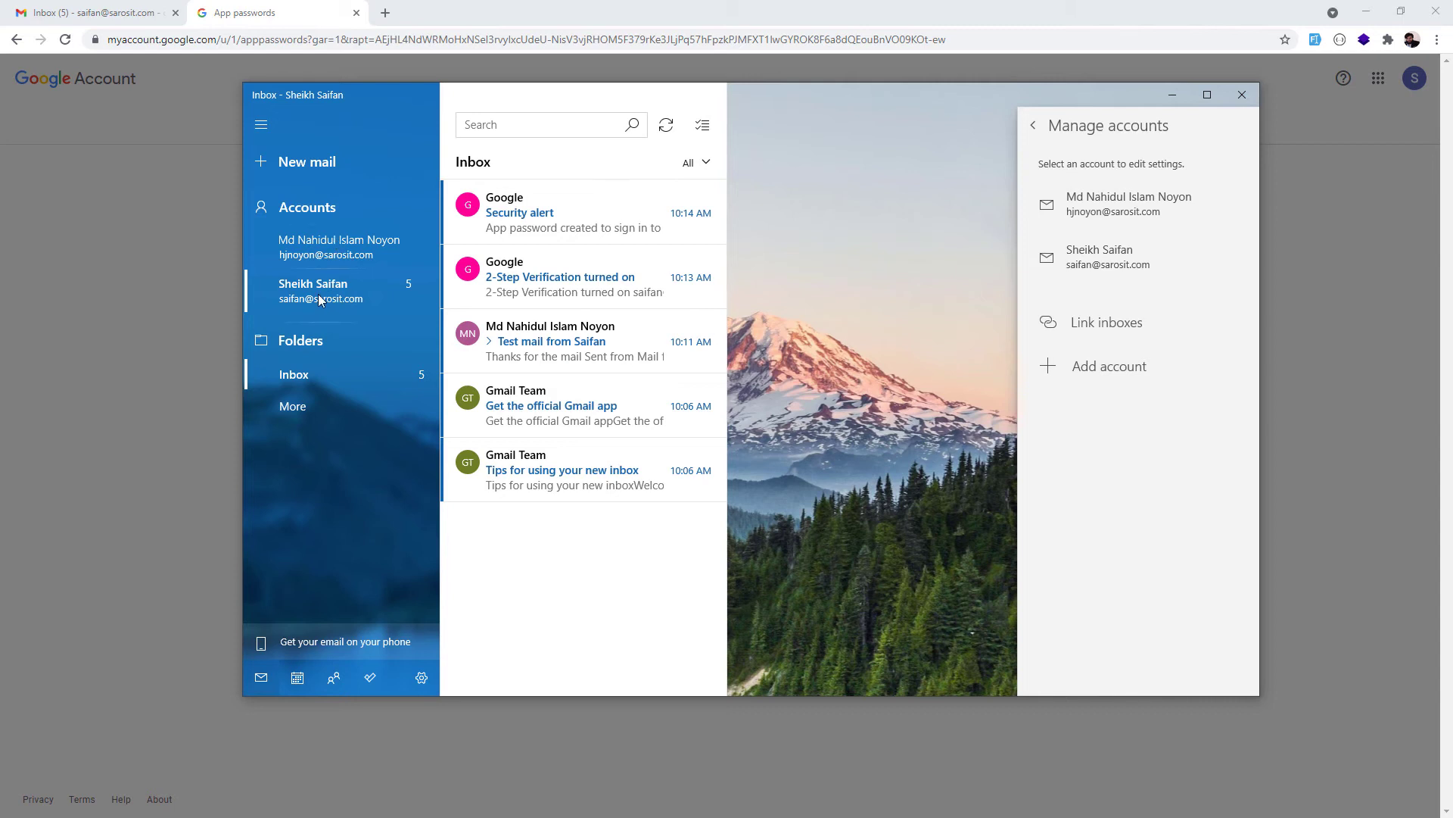